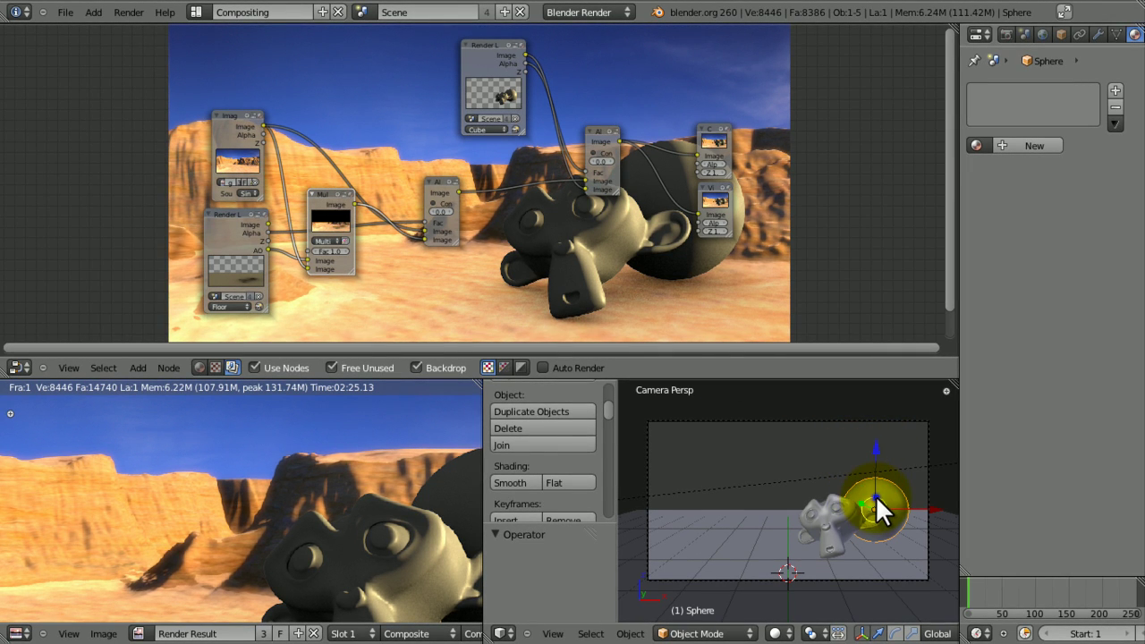
- Examine the monkey and the sphere in an enlarged 3D camera view, selecting the monkey, and restore the layout
{"action": "key", "text": "ctrl+Up"}
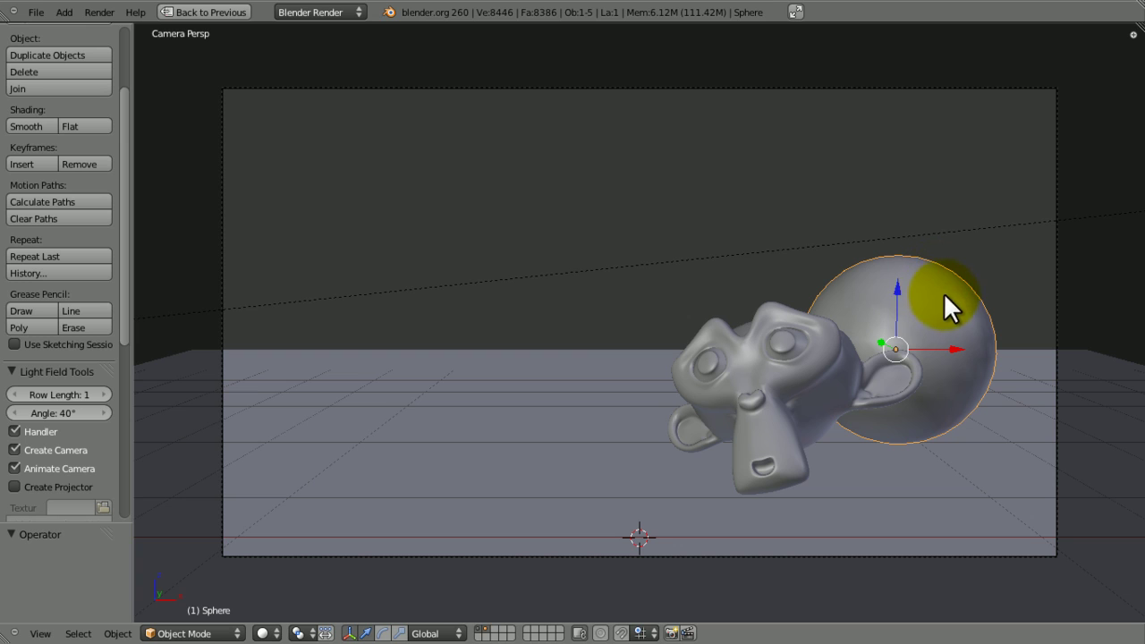
{"action": "right_click", "coordinate": [784, 405]}
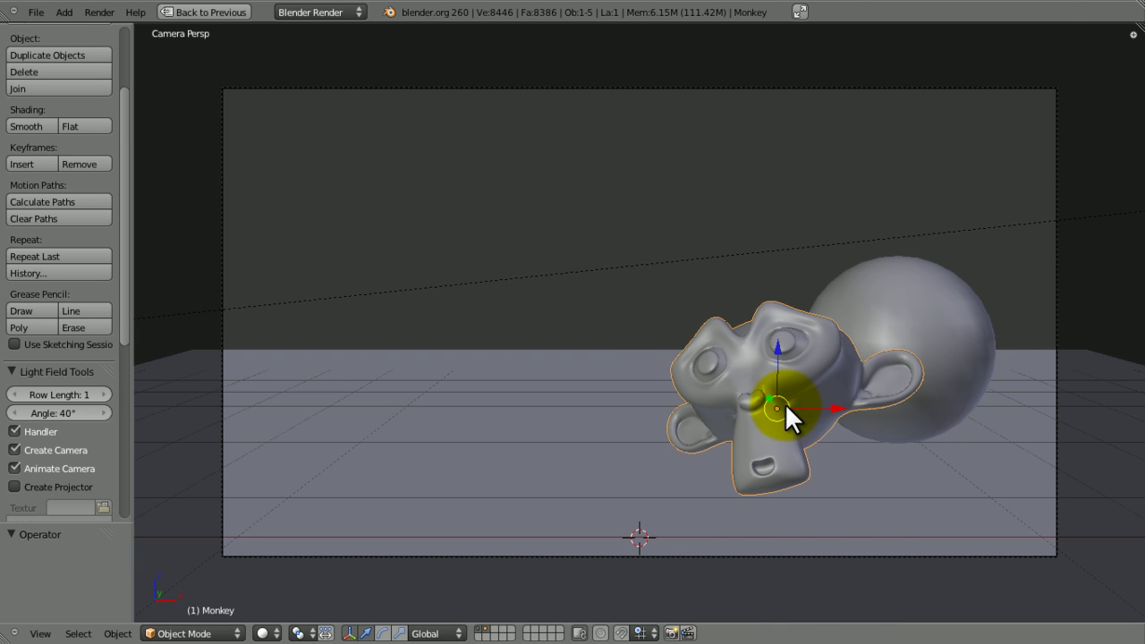
{"action": "key", "text": "ctrl+Up"}
- View the Heat image from the Composition Tutorial folder in Windows Photo Viewer and return to Blender
{"action": "left_click", "coordinate": [1067, 12]}
{"action": "left_click", "coordinate": [1074, 7]}
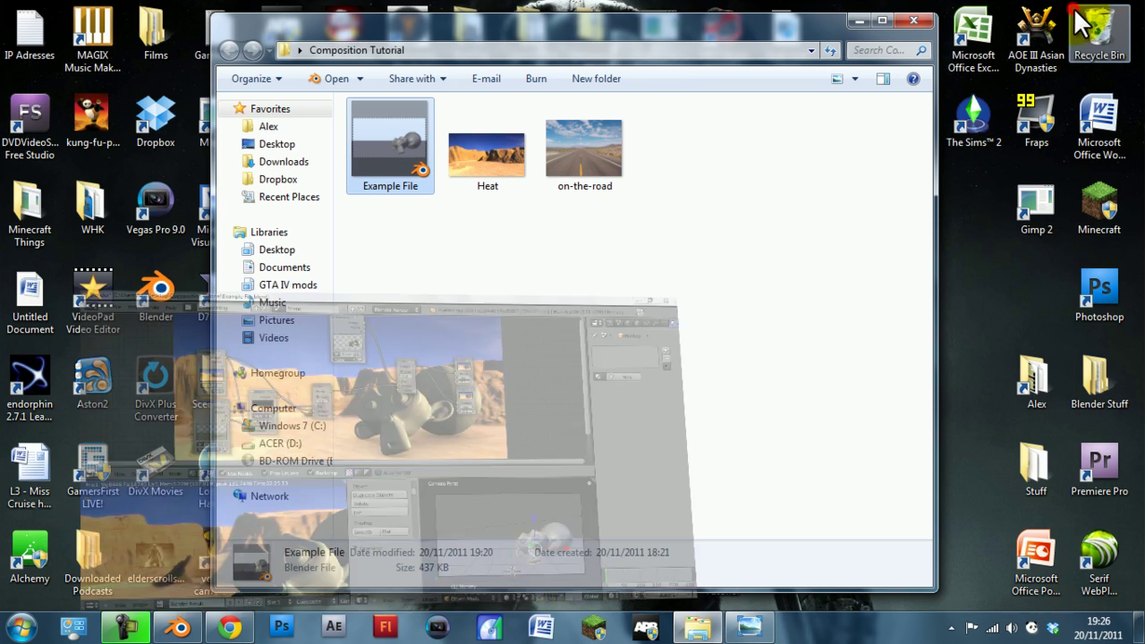
{"action": "double_click", "coordinate": [495, 151]}
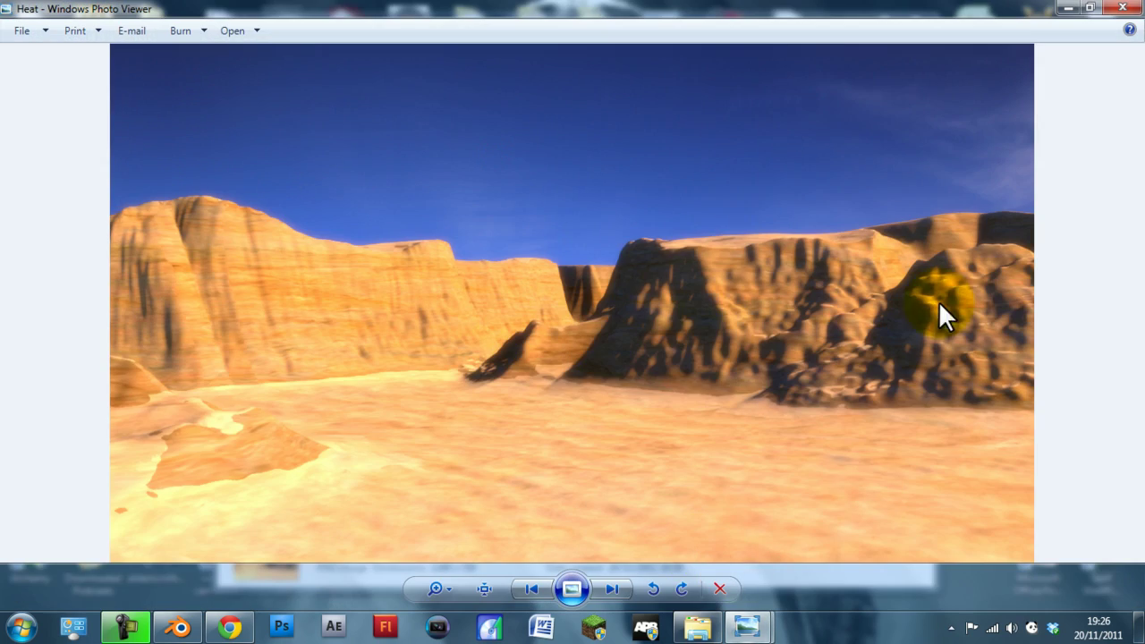
{"action": "left_click", "coordinate": [1068, 7]}
{"action": "left_click", "coordinate": [749, 629]}
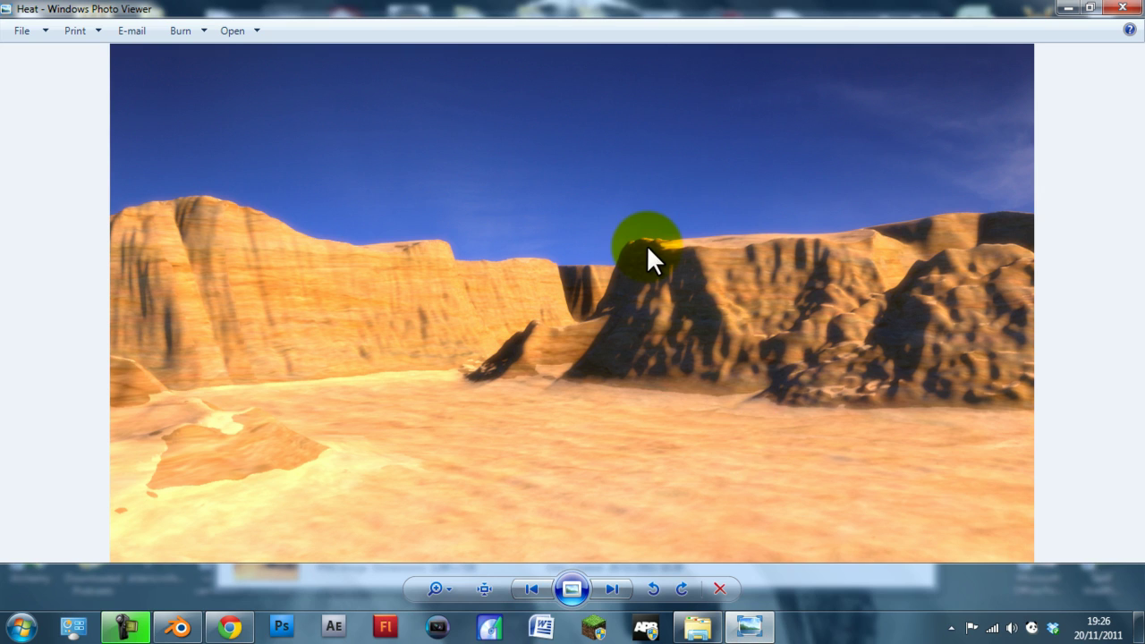
{"action": "left_click", "coordinate": [180, 626]}
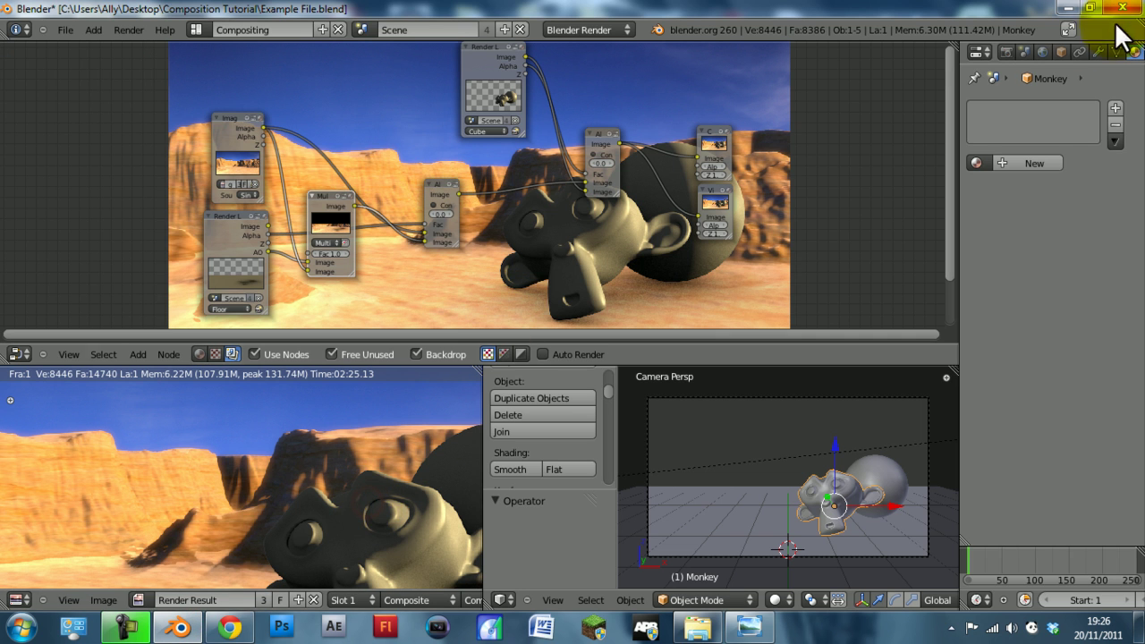
{"action": "left_click", "coordinate": [1090, 7]}
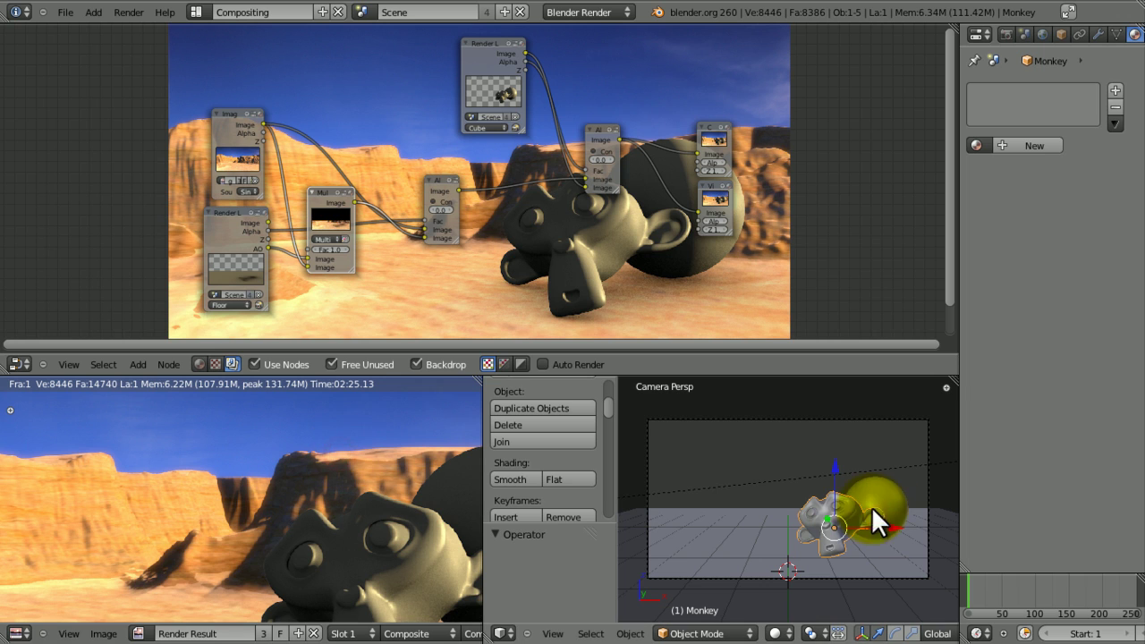
- Examine the composited render at full size, including the contact shadows beneath the monkey and sphere
{"action": "key", "text": "ctrl+Up"}
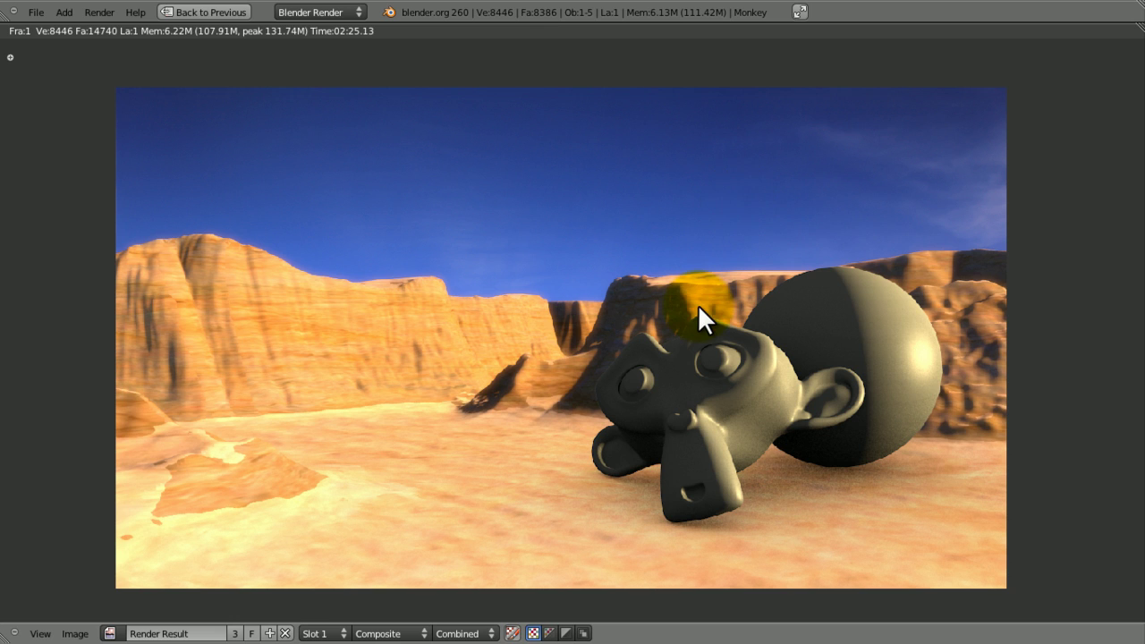
{"action": "scroll", "coordinate": [750, 344], "scroll_direction": "up", "scroll_amount": 3}
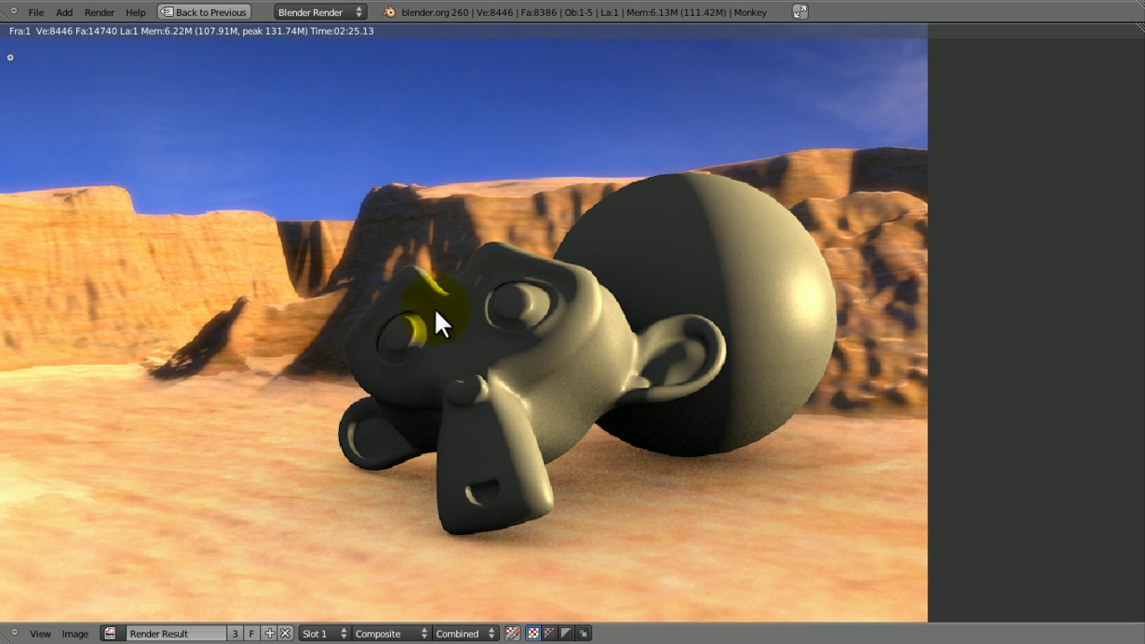
{"action": "middle_click_drag", "start_coordinate": [435, 319], "coordinate": [529, 253]}
{"action": "mouse_move", "coordinate": [530, 255]}
{"action": "middle_mouse_down", "text": "ctrl"}
{"action": "mouse_move", "coordinate": [519, 362]}
{"action": "mouse_move", "coordinate": [525, 270]}
{"action": "middle_mouse_up", "text": "ctrl"}
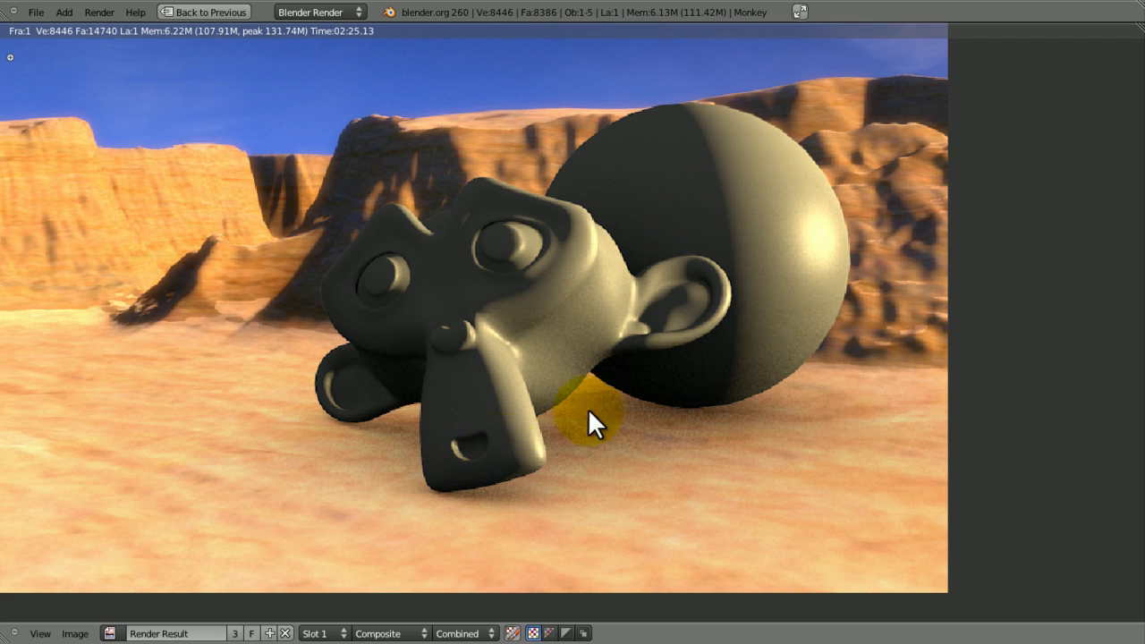
{"action": "middle_click_drag", "start_coordinate": [690, 385], "coordinate": [623, 317]}
{"action": "scroll", "coordinate": [615, 374], "scroll_direction": "up", "scroll_amount": 3}
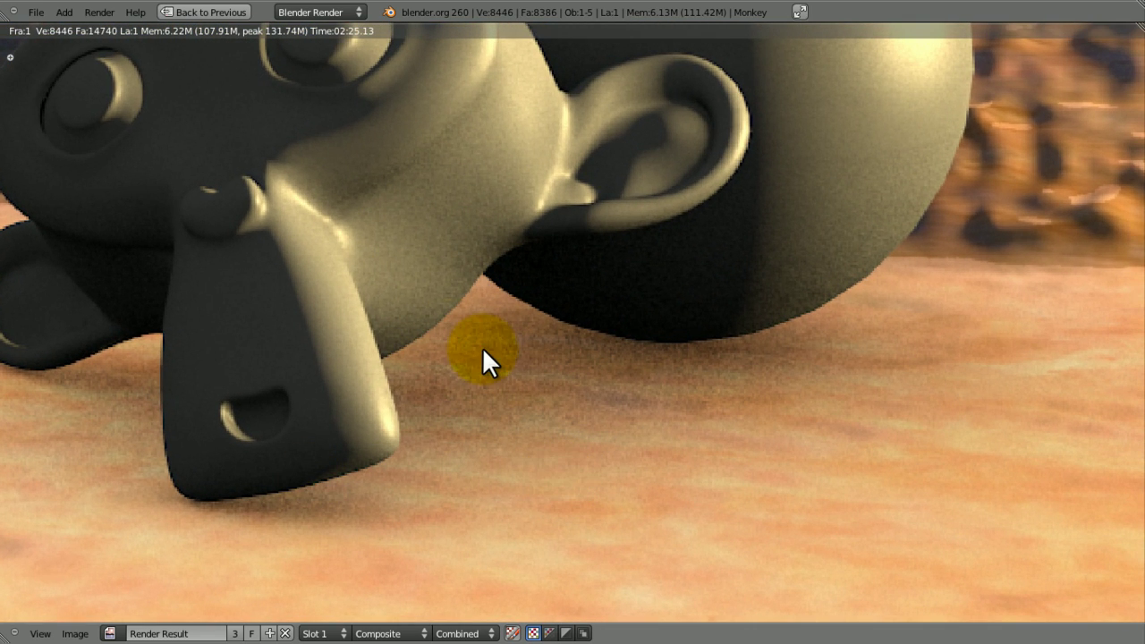
{"action": "scroll", "coordinate": [540, 350], "scroll_direction": "down", "scroll_amount": 6}
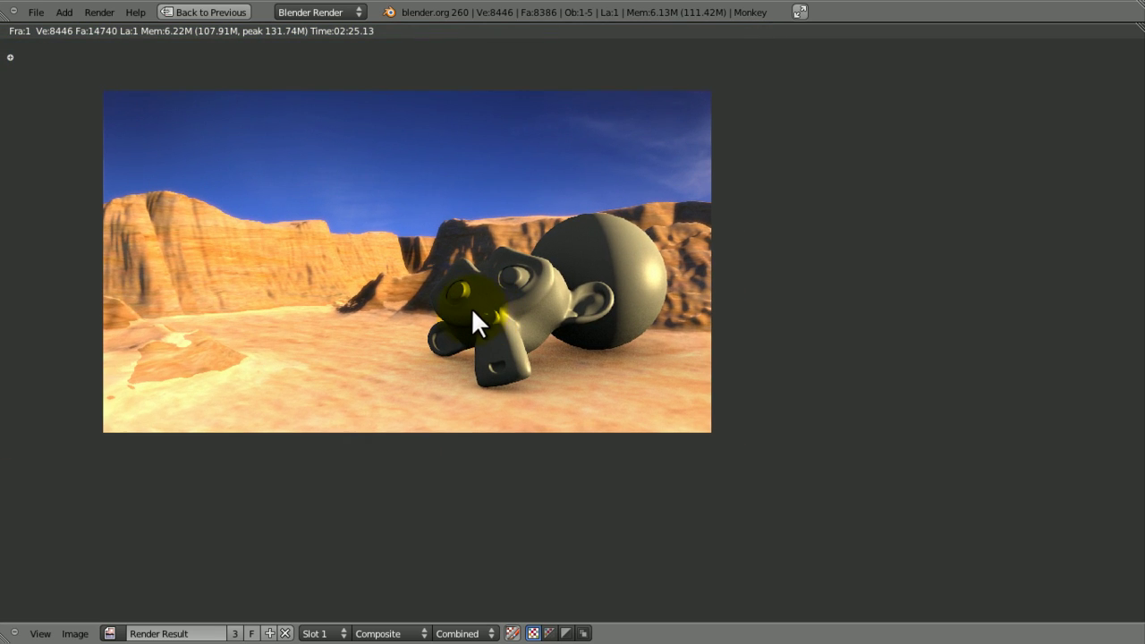
{"action": "middle_click_drag", "start_coordinate": [472, 310], "coordinate": [589, 433]}
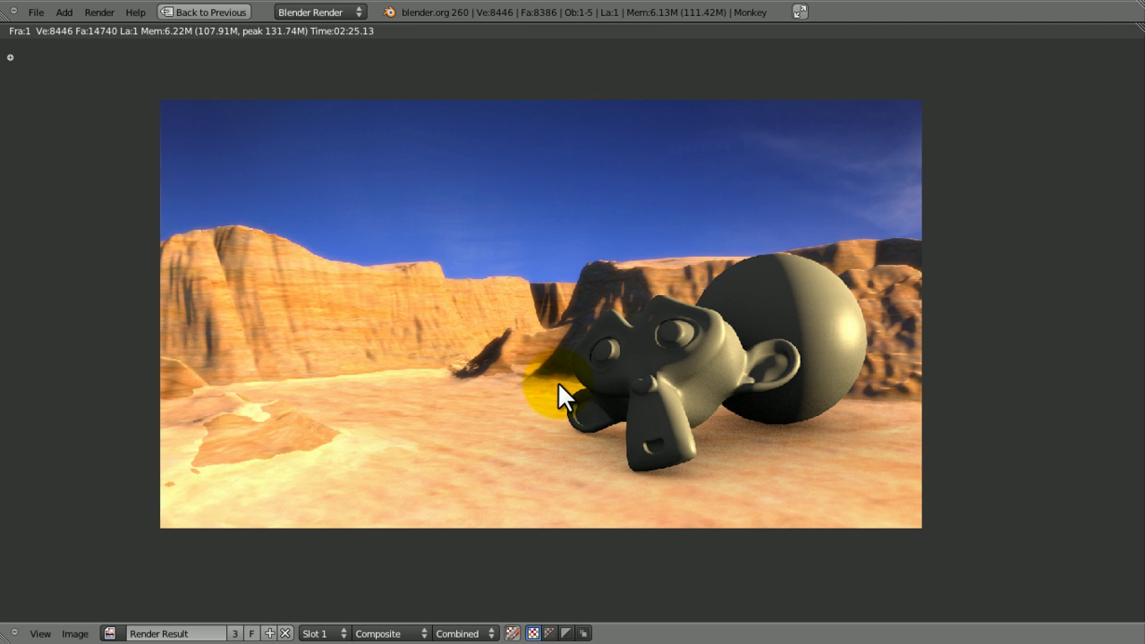
{"action": "key", "text": "Escape"}
- Start a new file with the default scene, confirming the reload
{"action": "key", "text": "ctrl+n"}
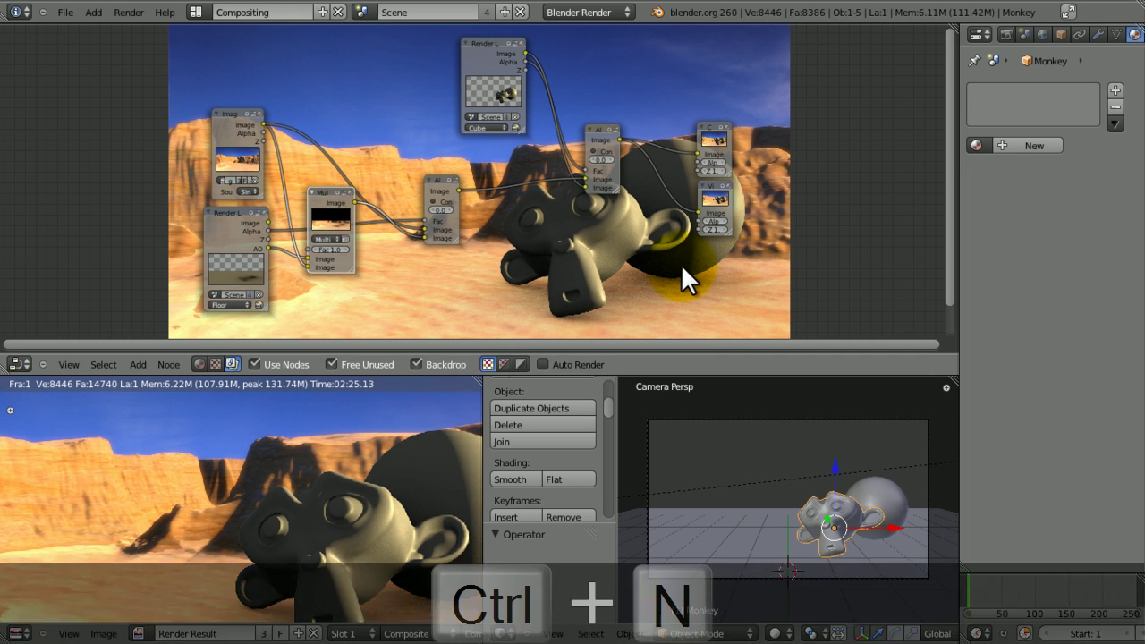
{"action": "left_click", "coordinate": [682, 267]}
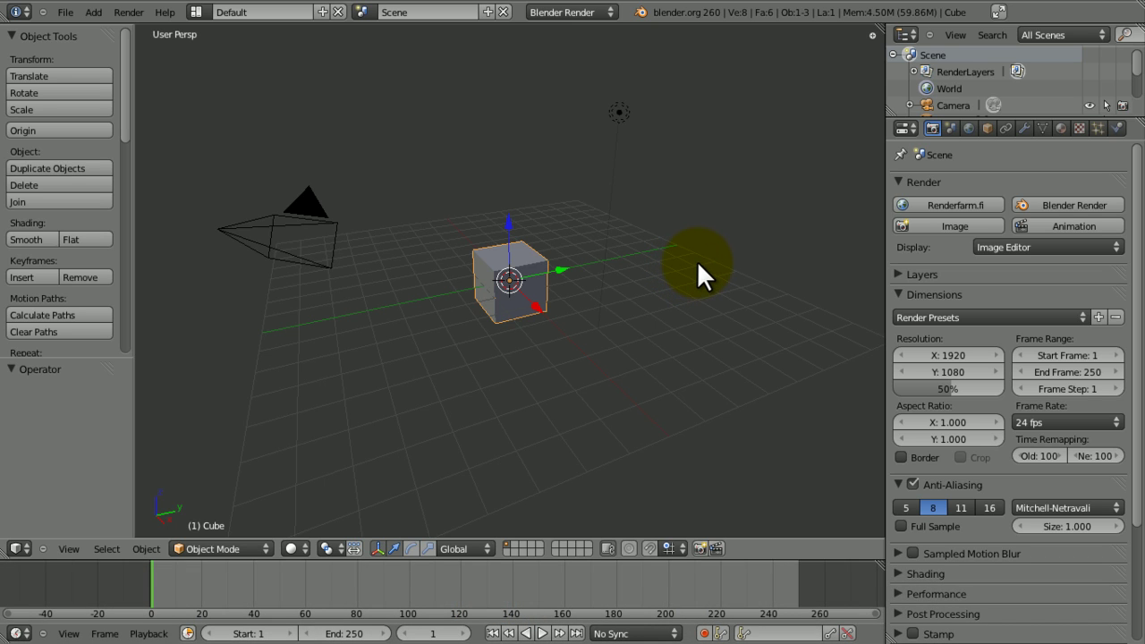
- Show the 3D view's properties, enable Background Images and expand its settings
{"action": "key", "text": "n"}
{"action": "scroll", "coordinate": [872, 362], "scroll_direction": "down", "scroll_amount": 3}
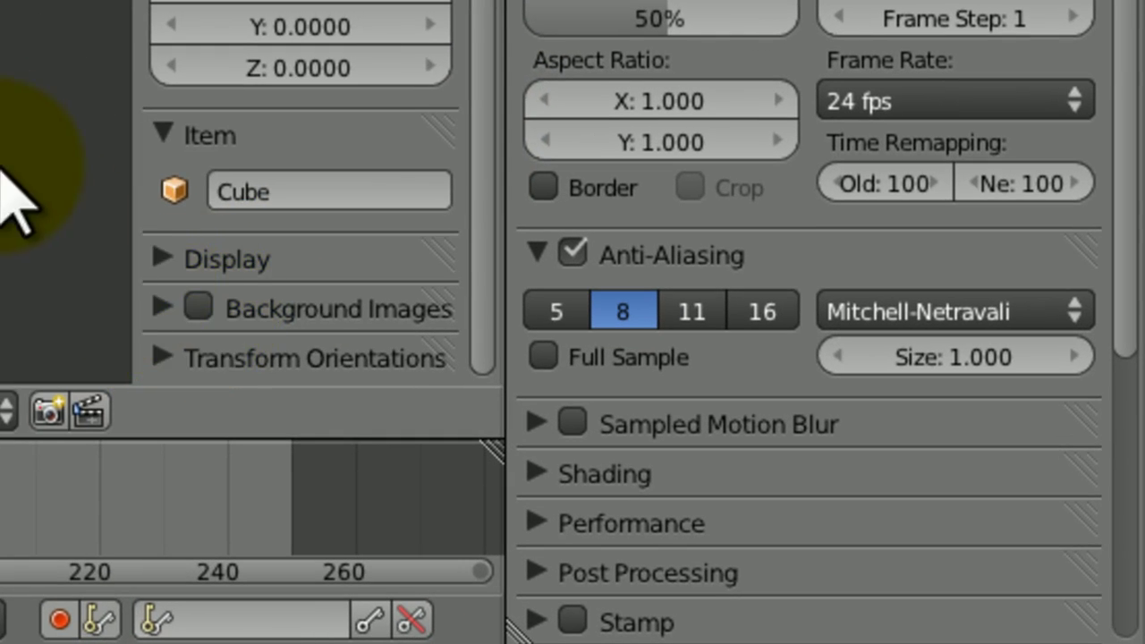
{"action": "key", "text": "n"}
{"action": "key", "text": "n"}
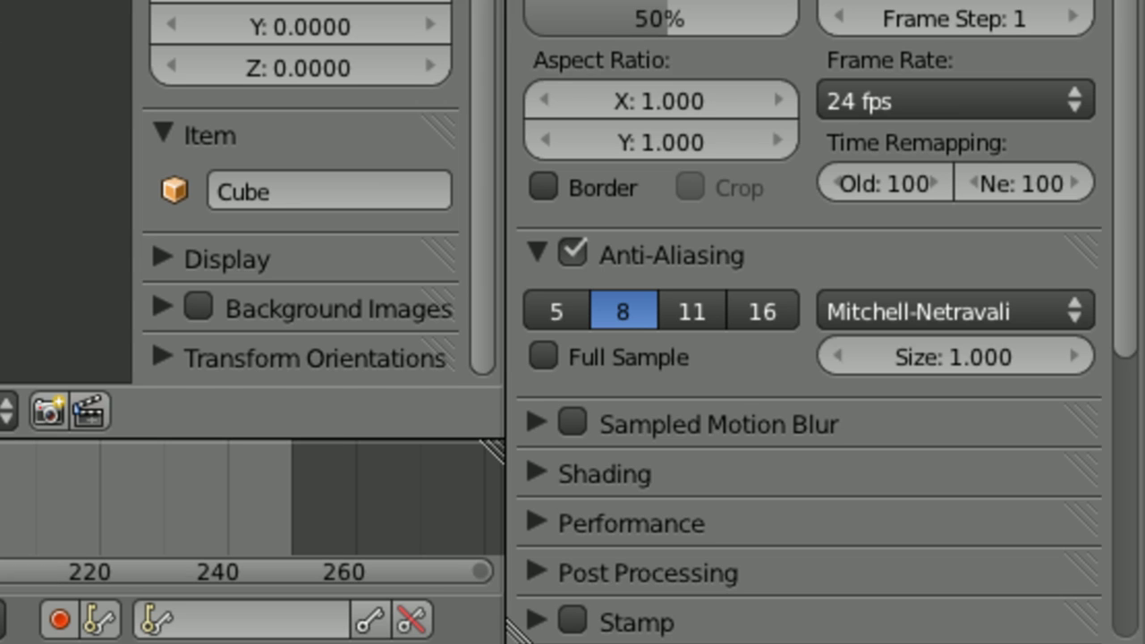
{"action": "left_click", "coordinate": [198, 305]}
{"action": "left_click", "coordinate": [163, 306]}
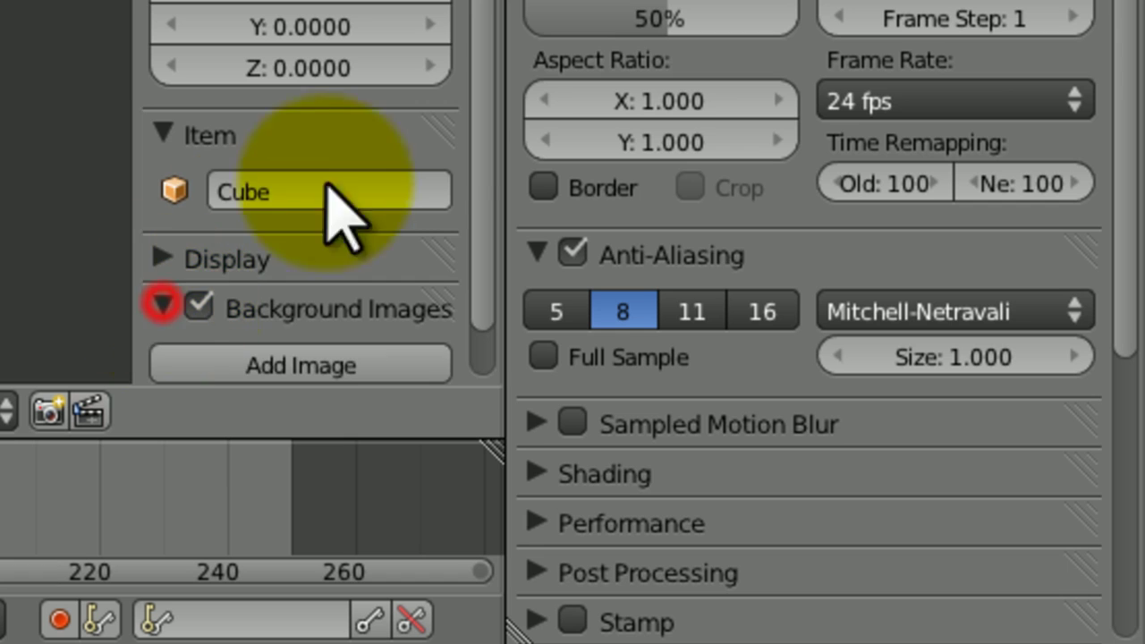
{"action": "left_click_drag", "start_coordinate": [481, 130], "coordinate": [483, 228]}
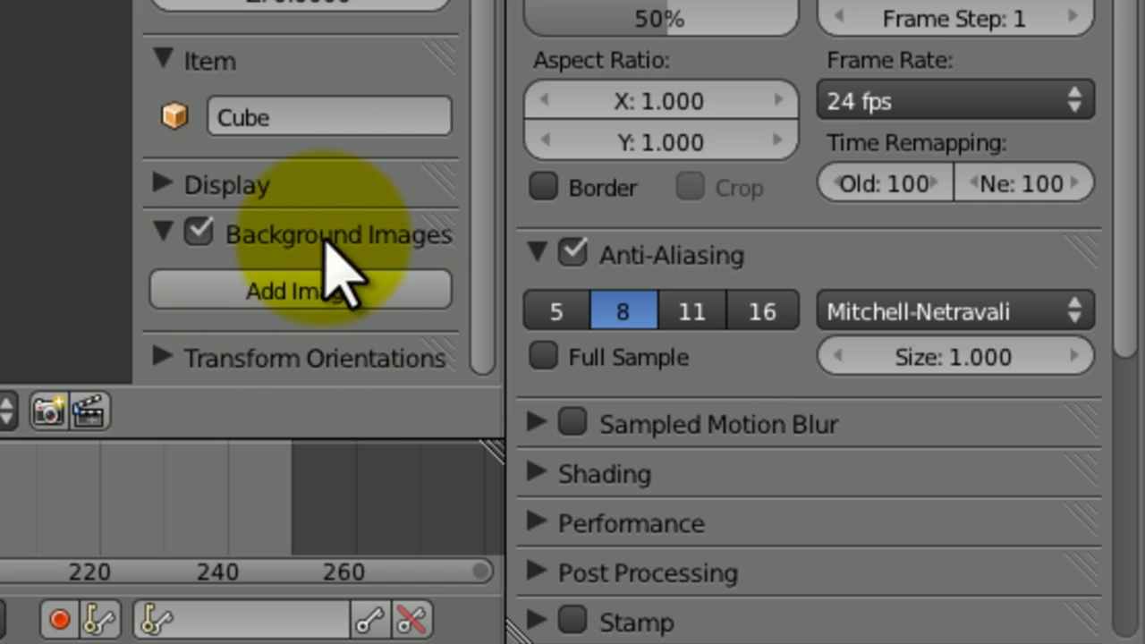
{"action": "left_click", "coordinate": [163, 233]}
{"action": "left_click", "coordinate": [163, 233]}
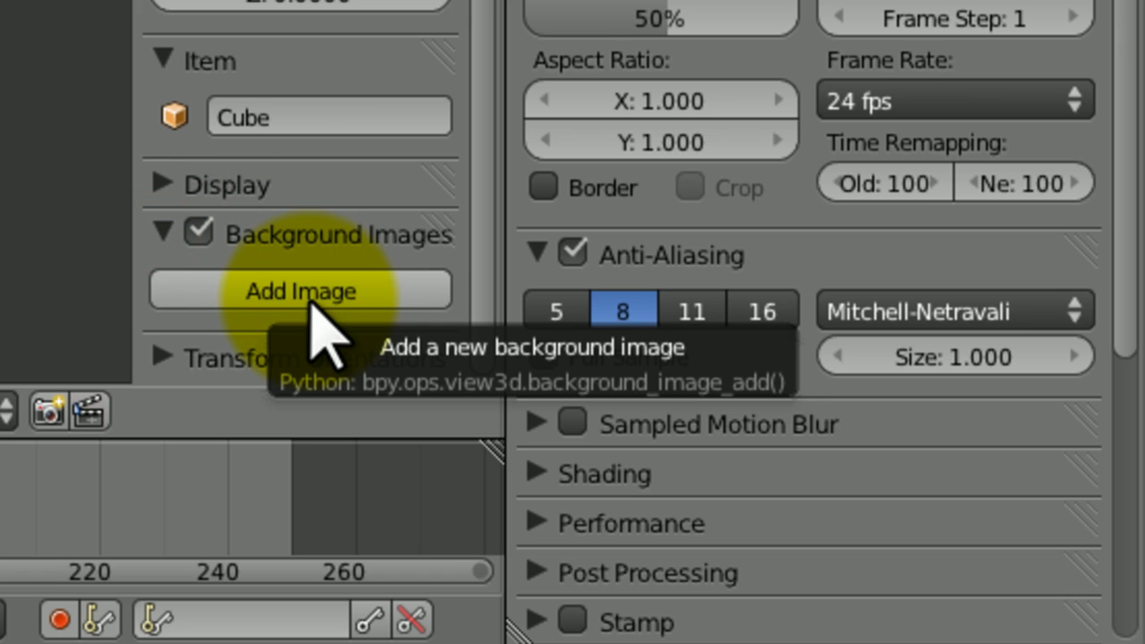
- Add a background image entry for all views and expand its file settings
{"action": "left_click", "coordinate": [305, 288]}
{"action": "left_click_drag", "start_coordinate": [474, 199], "coordinate": [477, 302]}
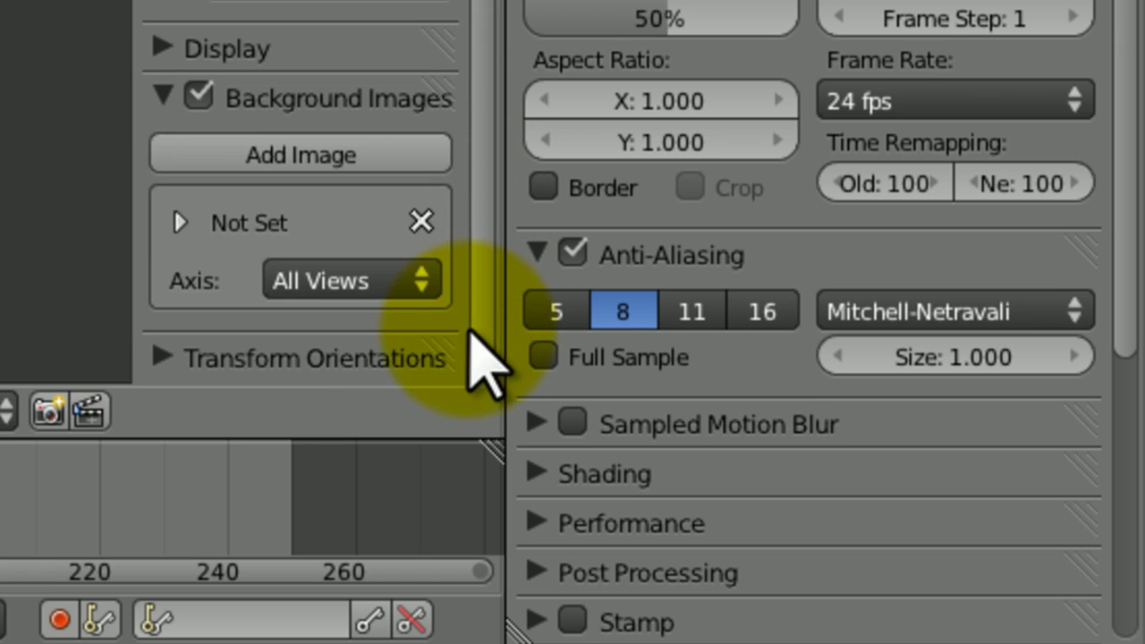
{"action": "left_click", "coordinate": [179, 223]}
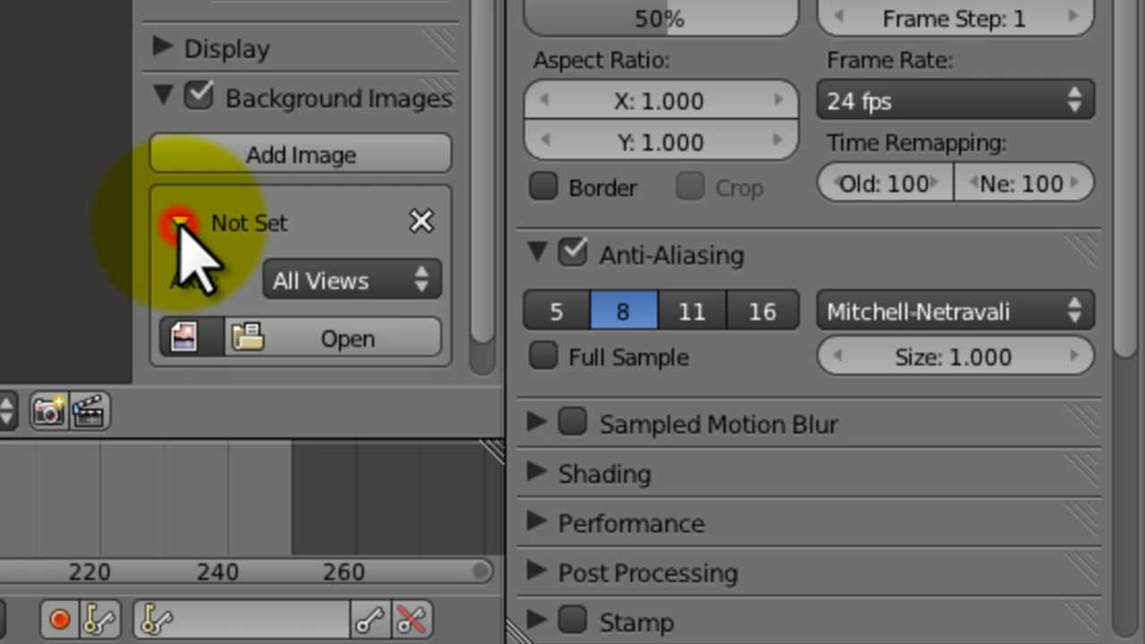
{"action": "left_click_drag", "start_coordinate": [474, 183], "coordinate": [464, 244]}
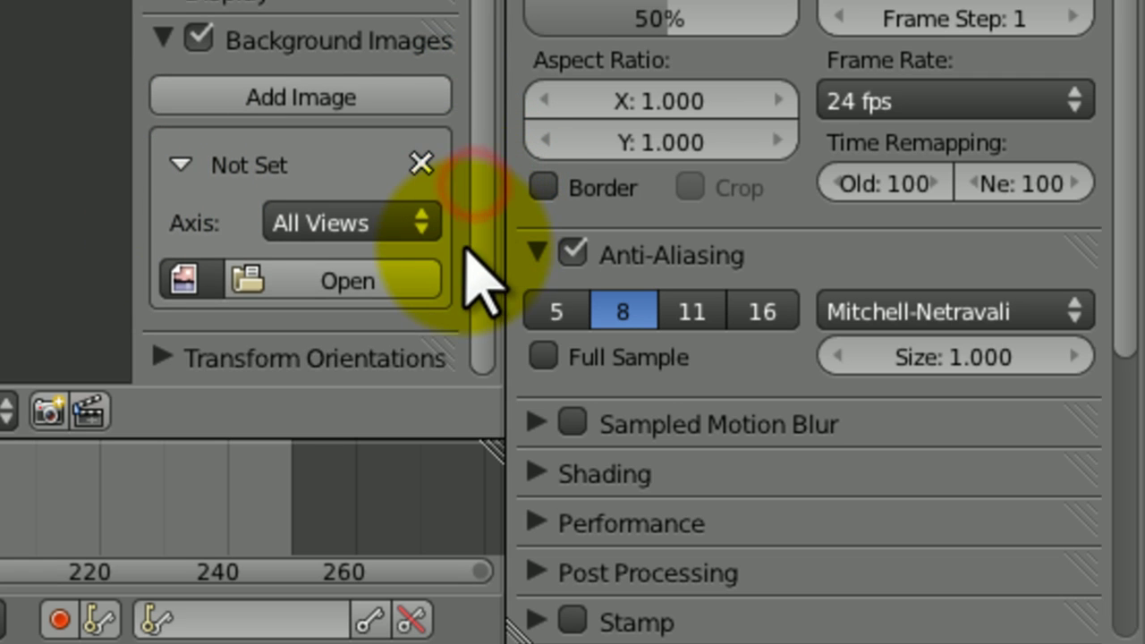
- Load on-the-road.jpg from the Composition Tutorial folder on the Desktop as the background image
{"action": "left_click", "coordinate": [414, 273]}
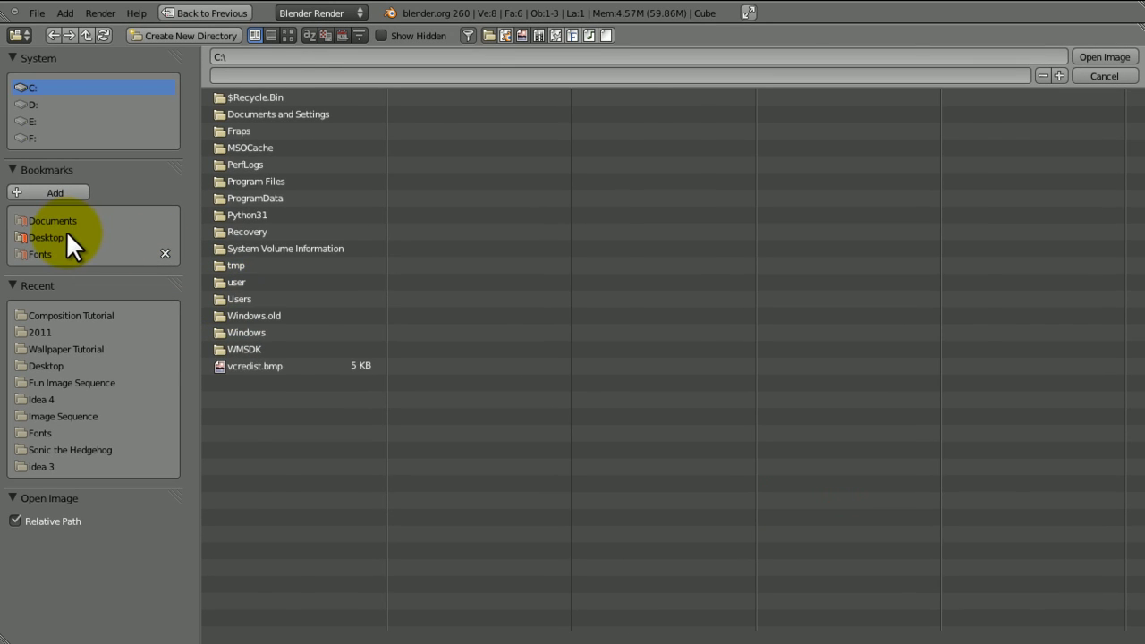
{"action": "left_click", "coordinate": [66, 235]}
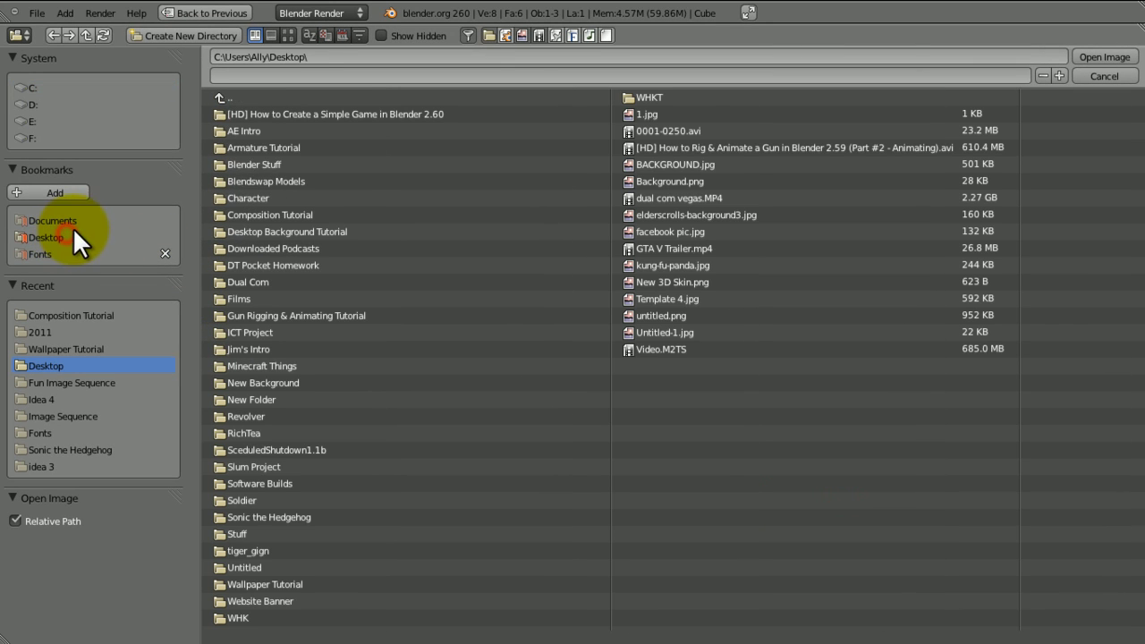
{"action": "left_click", "coordinate": [255, 215]}
{"action": "left_click", "coordinate": [261, 133]}
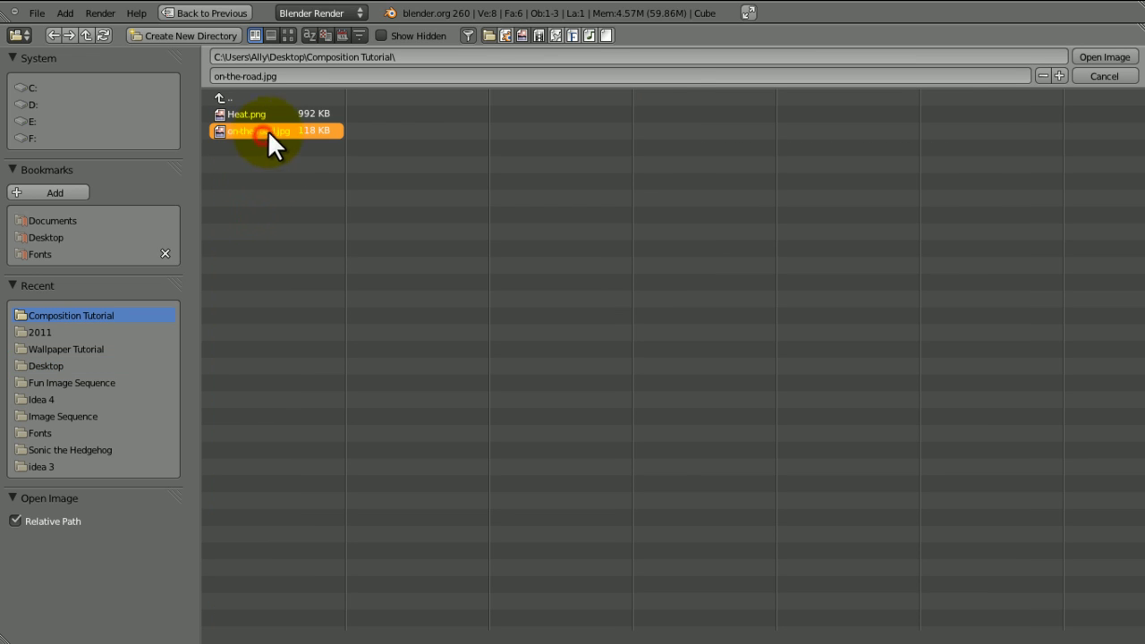
{"action": "left_click", "coordinate": [1109, 56]}
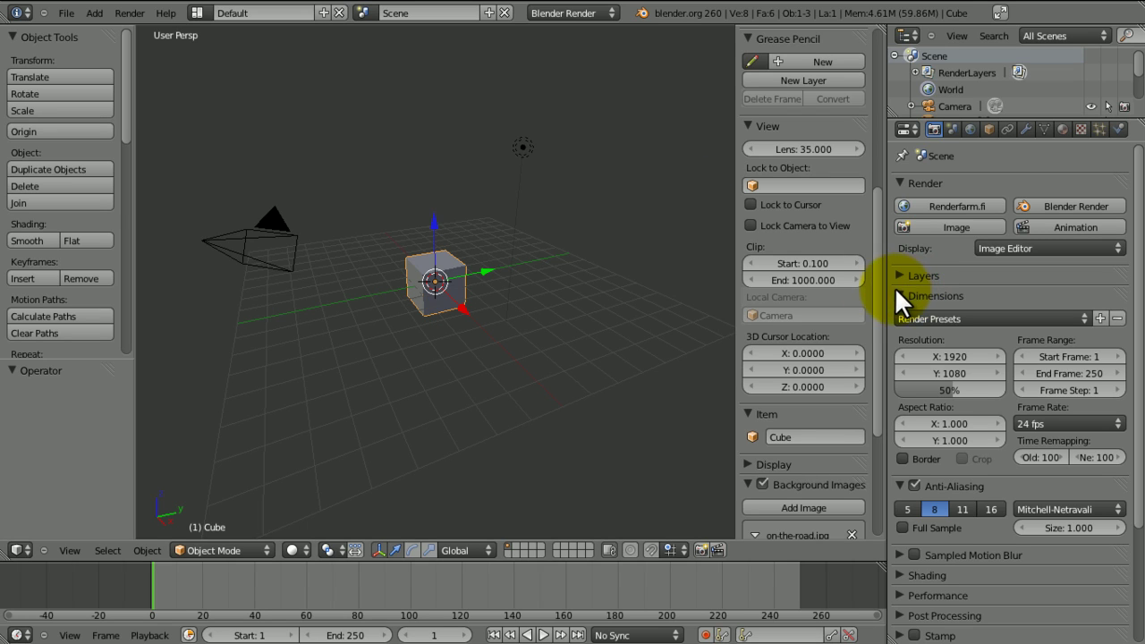
{"action": "left_click_drag", "start_coordinate": [877, 300], "coordinate": [891, 411]}
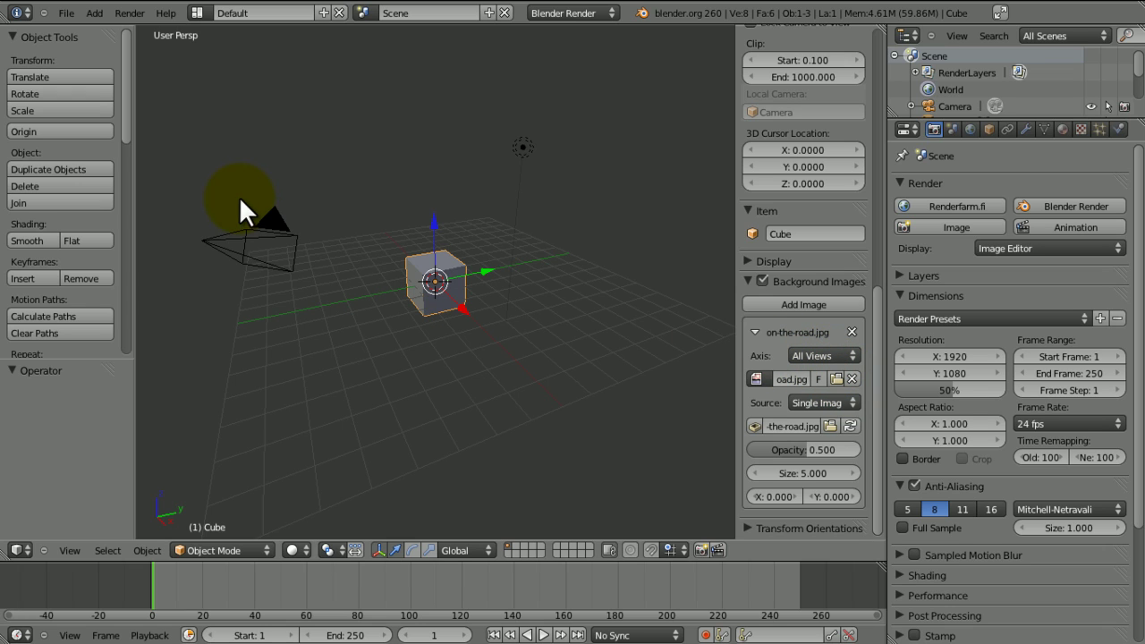
- Switch to orthographic projection and examine the background image from the front, top, side and rotated angles
{"action": "key", "text": "KP_1"}
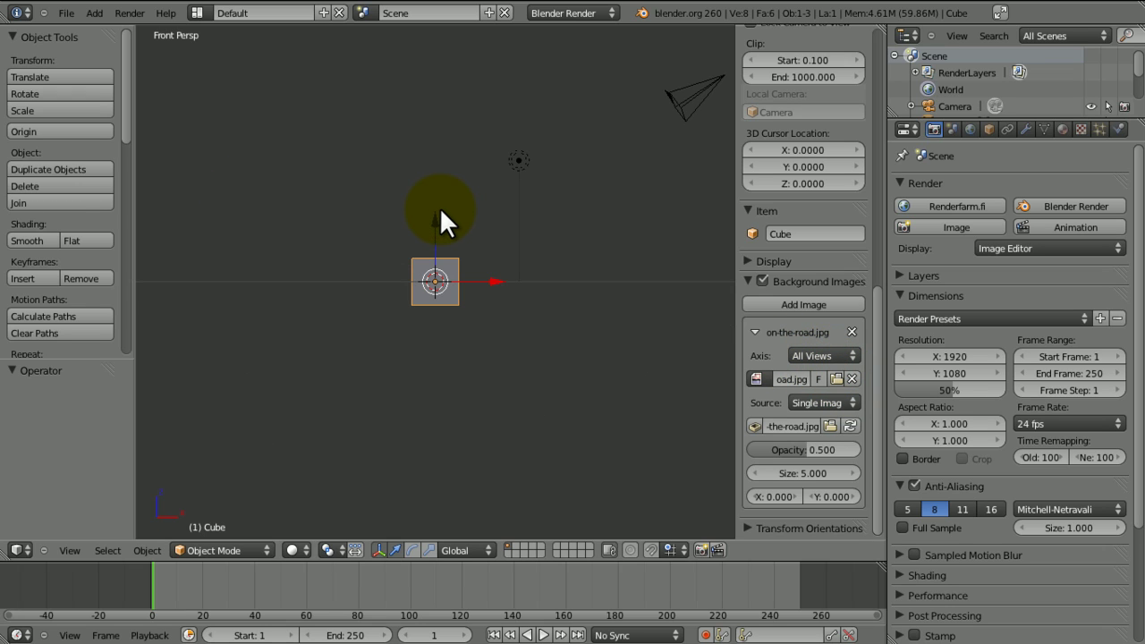
{"action": "key", "text": "KP_5"}
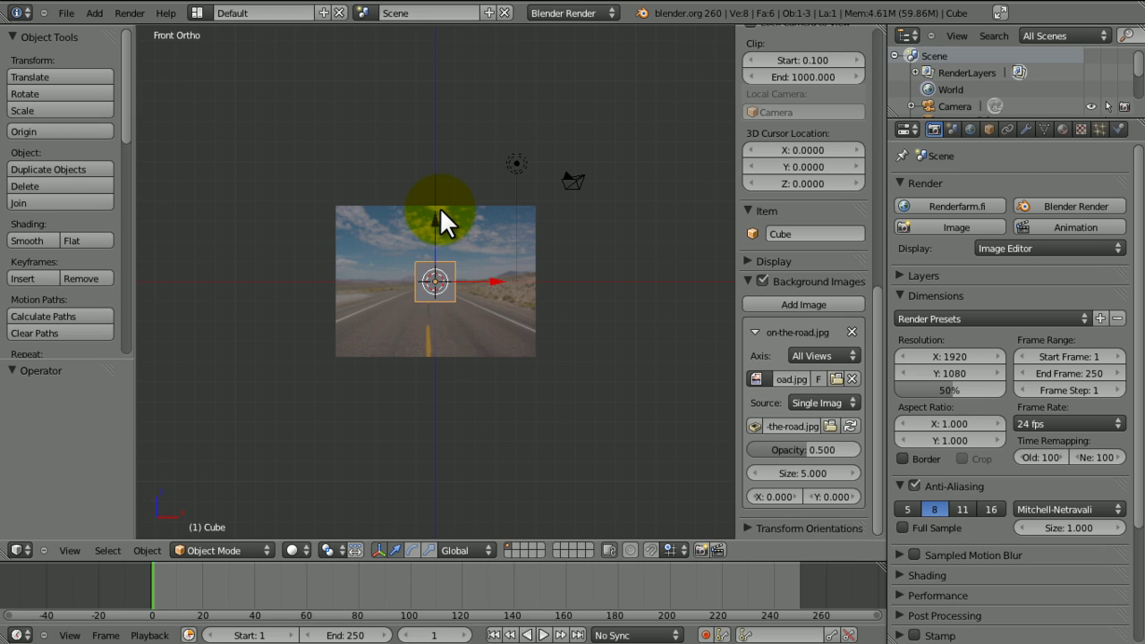
{"action": "key", "text": "KP_6"}
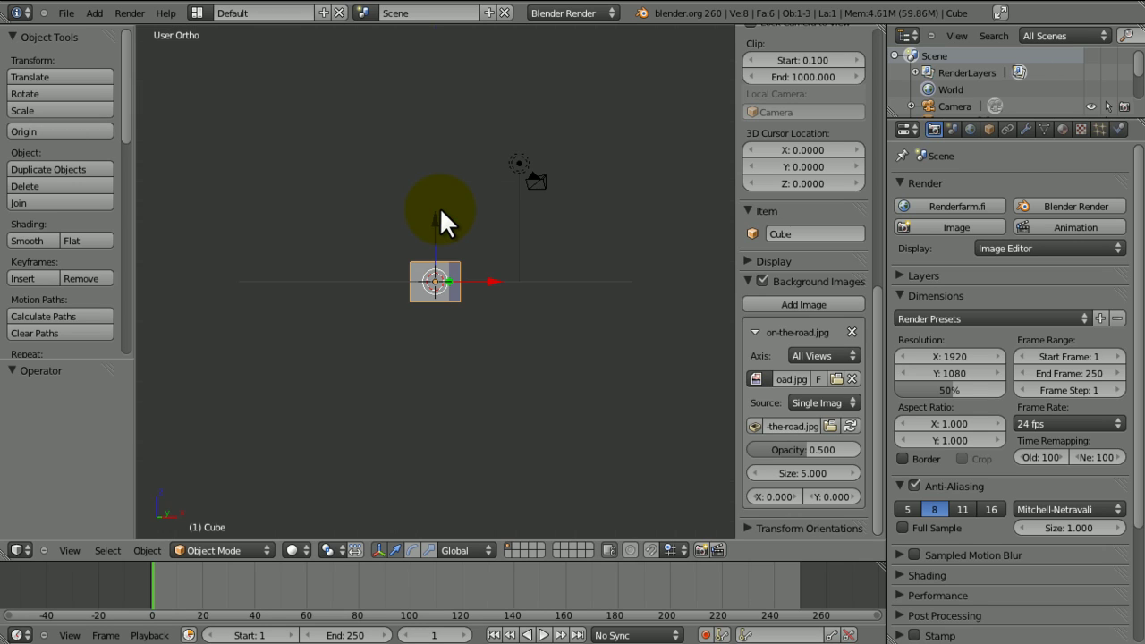
{"action": "key", "text": "KP_2"}
{"action": "key", "text": "KP_6"}
{"action": "key", "text": "KP_6"}
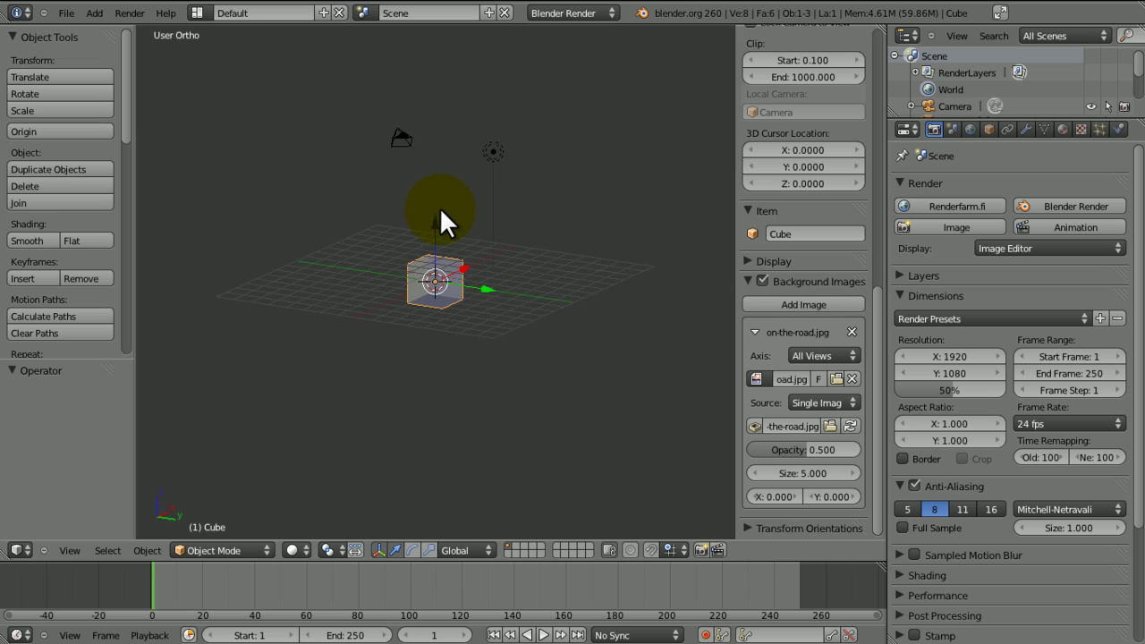
{"action": "key", "text": "KP_7"}
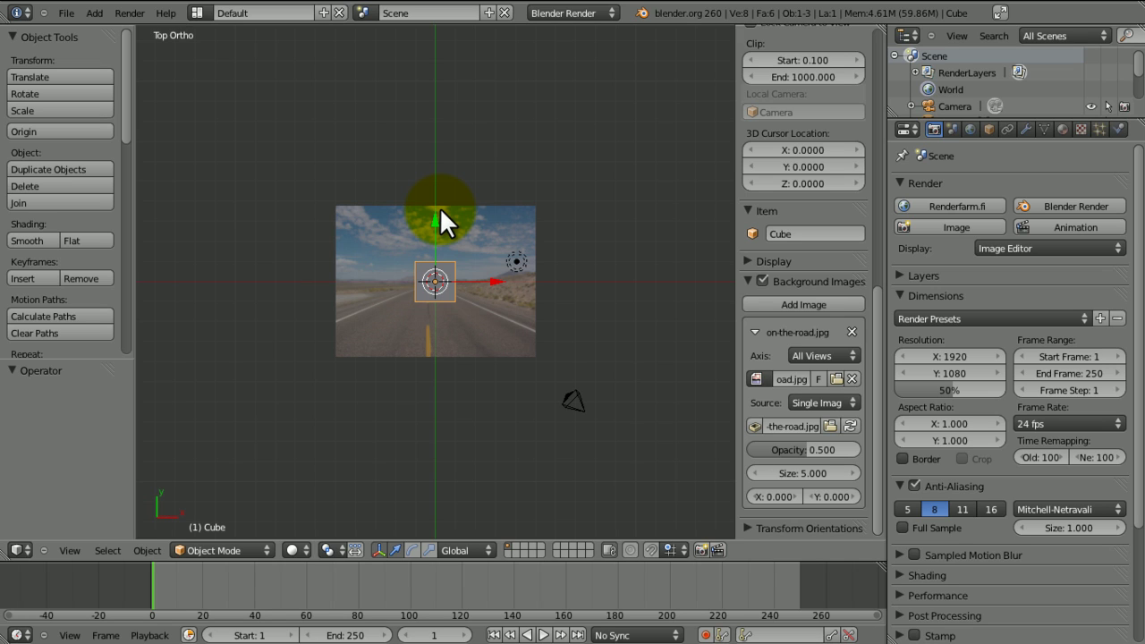
{"action": "key", "text": "KP_3"}
{"action": "key", "text": "KP_6"}
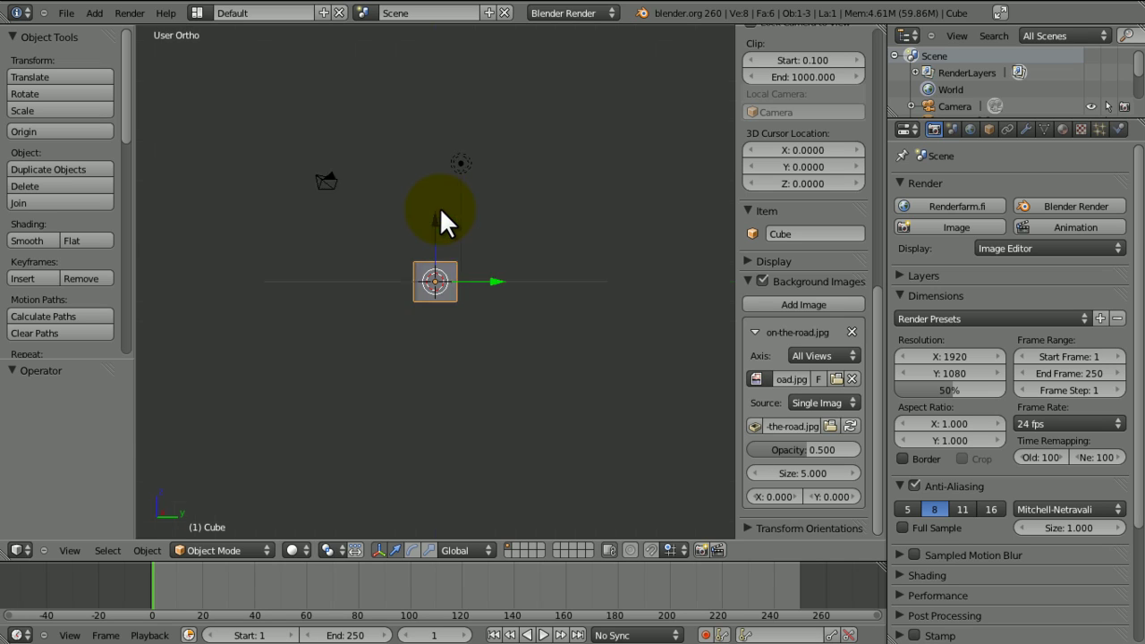
{"action": "key", "text": "KP_1"}
{"action": "key", "text": "KP_7"}
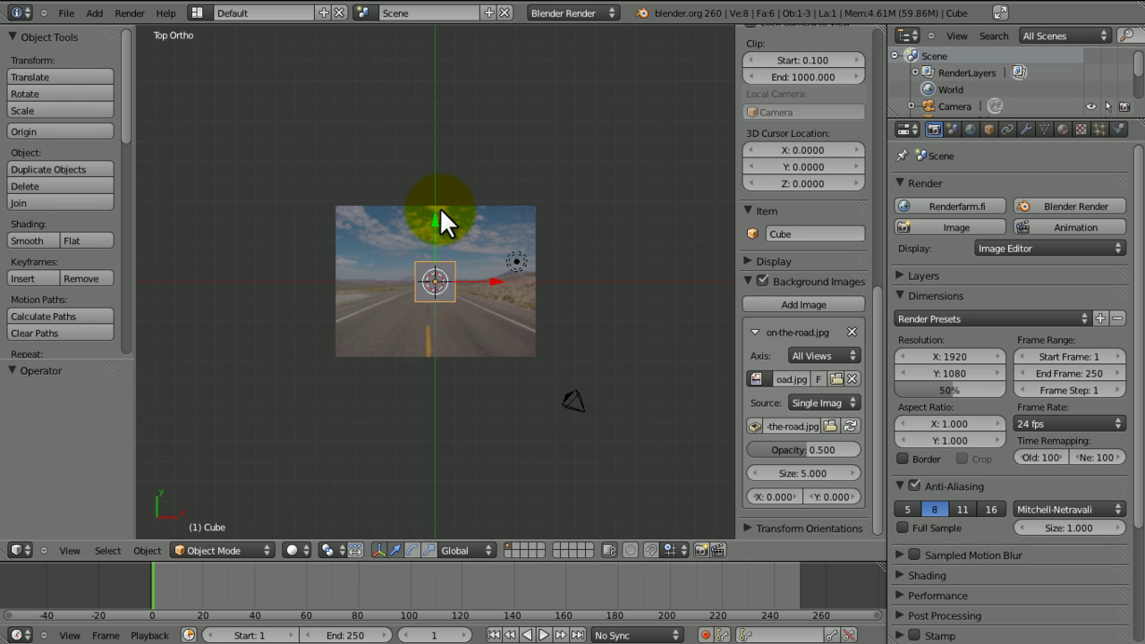
- Align the camera to the front orthographic view, with the cube and the background image framed at its centre
{"action": "key", "text": "KP_1"}
{"action": "key", "text": "KP_3"}
{"action": "key", "text": "KP_1"}
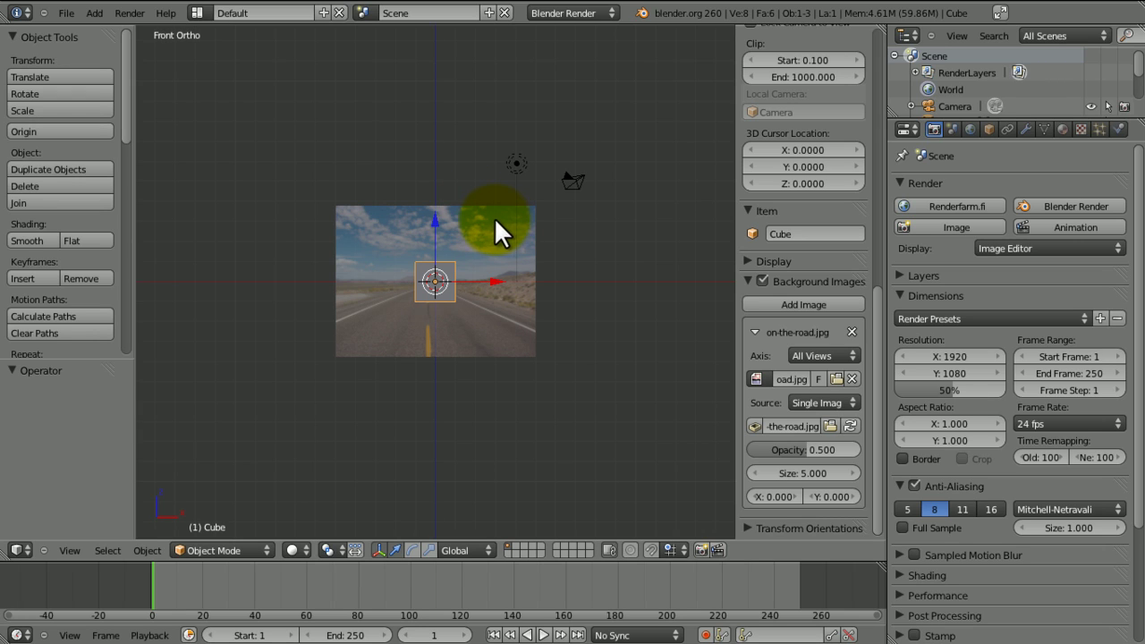
{"action": "scroll", "coordinate": [491, 221], "scroll_direction": "up", "scroll_amount": 5}
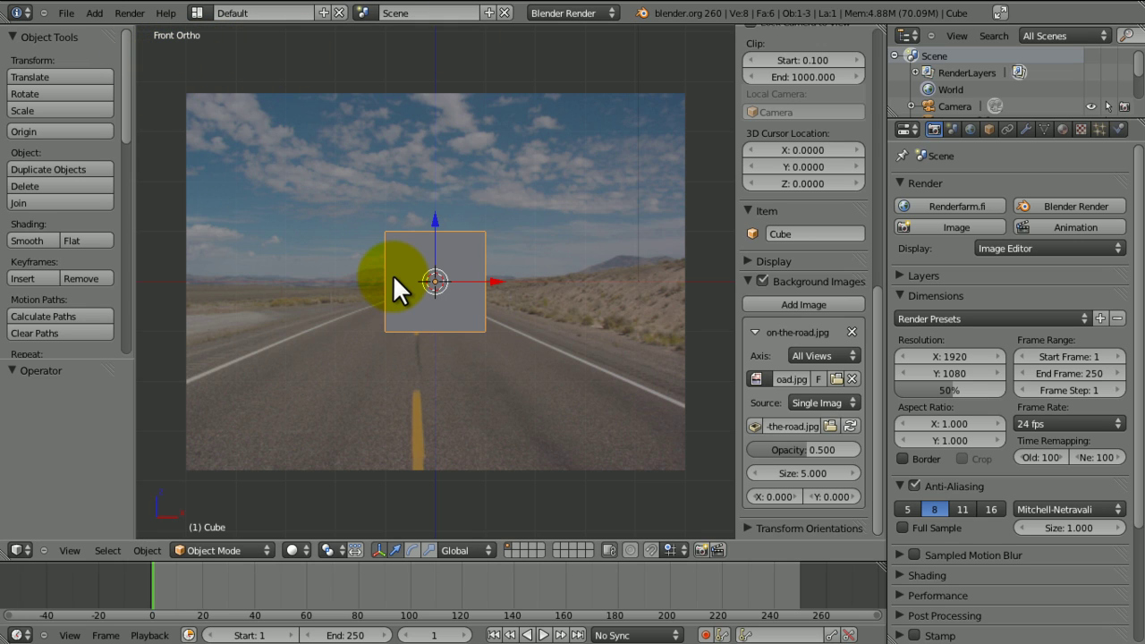
{"action": "scroll", "coordinate": [478, 263], "scroll_direction": "down", "scroll_amount": 6}
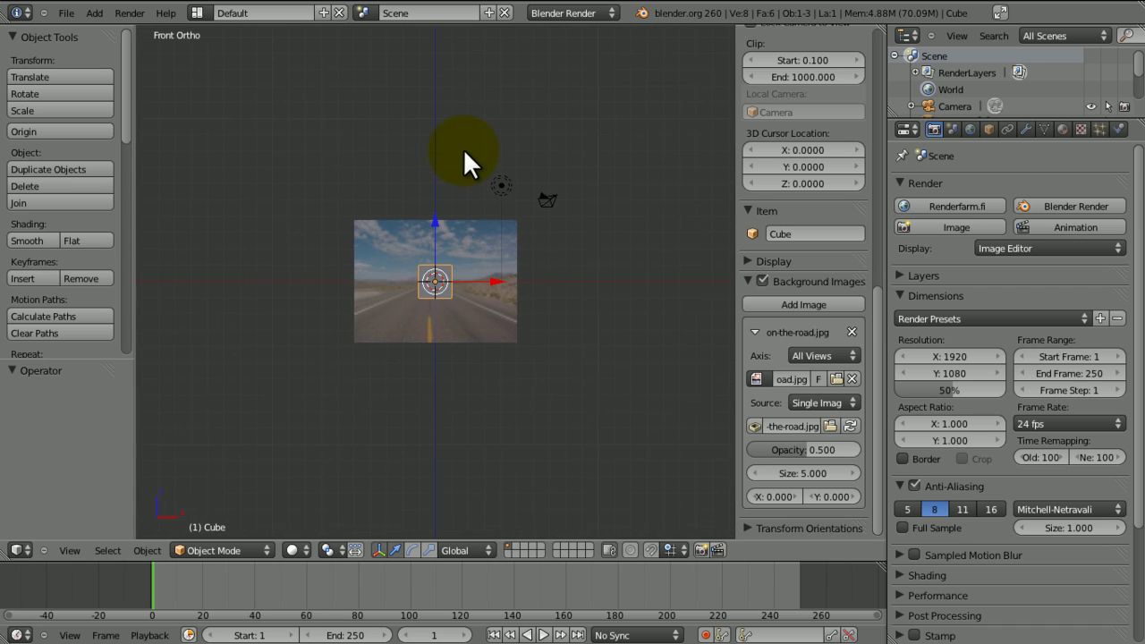
{"action": "middle_click_drag", "start_coordinate": [465, 150], "coordinate": [465, 148], "text": "ctrl"}
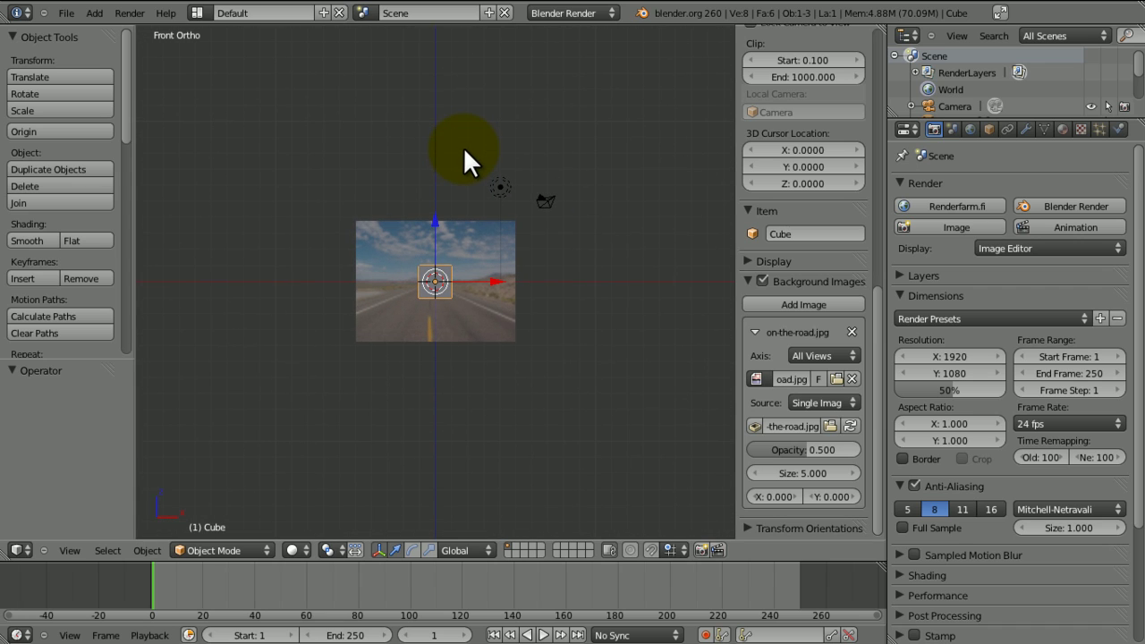
{"action": "key", "text": "ctrl+alt+KP_0"}
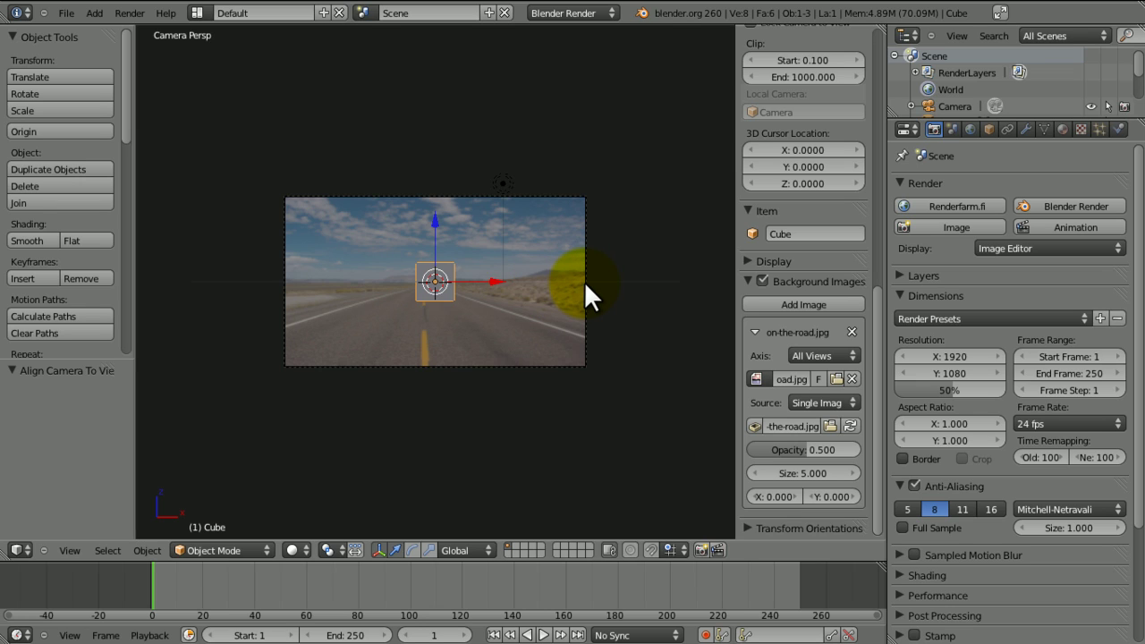
- Raise the cube 1 unit along the Z axis
{"action": "key", "text": "g"}
{"action": "key", "text": "z"}
{"action": "key", "text": "1"}
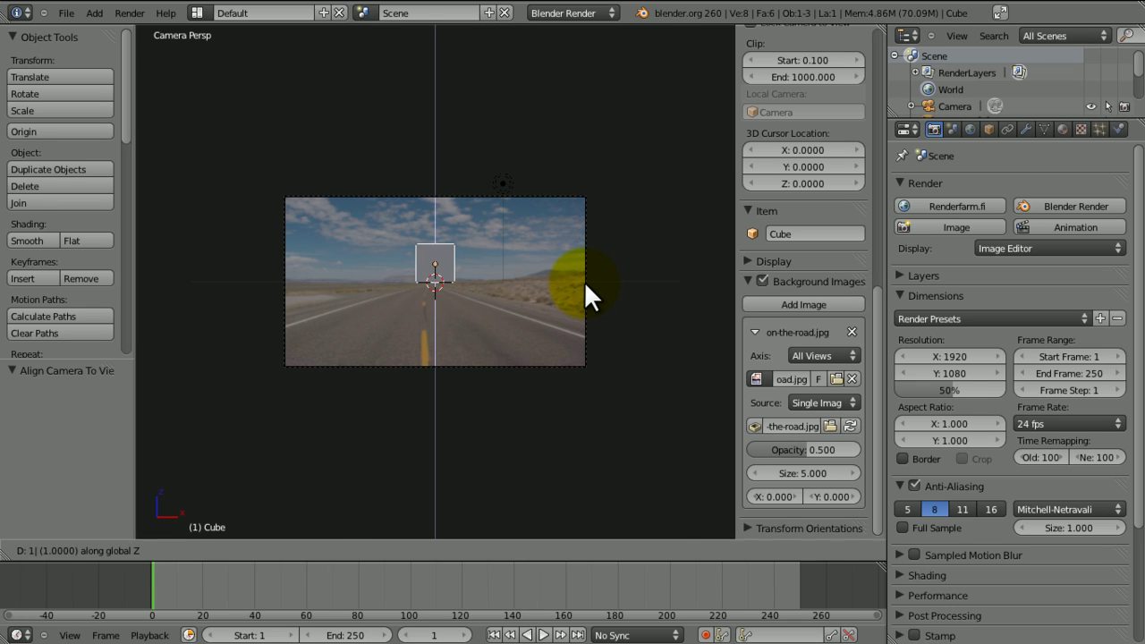
{"action": "key", "text": "Return"}
- Raise the camera about 2.5 units along Z and tilt it around the X axis towards the road's perspective
{"action": "right_click", "coordinate": [586, 306]}
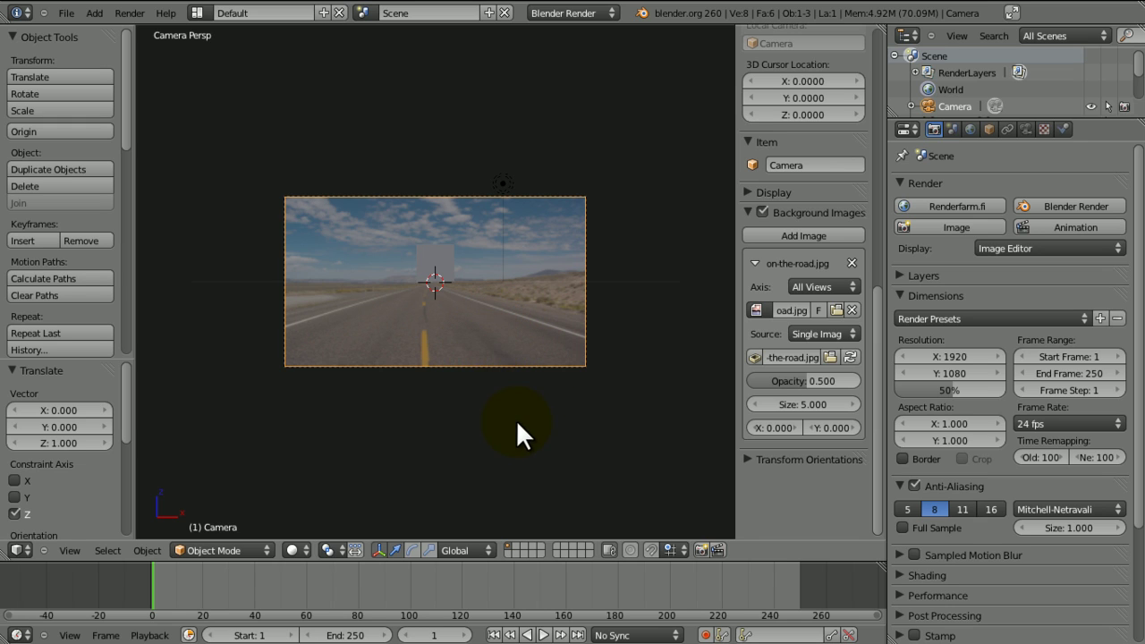
{"action": "key", "text": "g"}
{"action": "key", "text": "z"}
{"action": "left_click", "coordinate": [498, 284]}
{"action": "key", "text": "r"}
{"action": "key", "text": "x"}
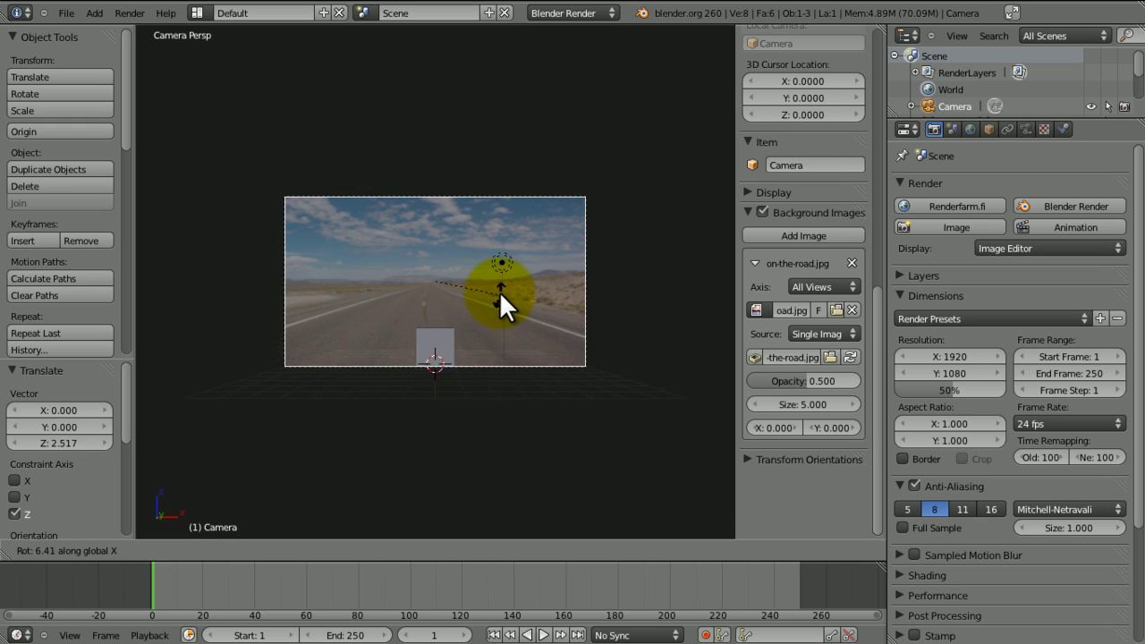
{"action": "left_click", "coordinate": [499, 282]}
- Fine-tune the camera's height along Z and move it closer to the cube along the Y axis
{"action": "key", "text": "g"}
{"action": "key", "text": "z"}
{"action": "left_click", "coordinate": [493, 260]}
{"action": "key", "text": "g"}
{"action": "key", "text": "y"}
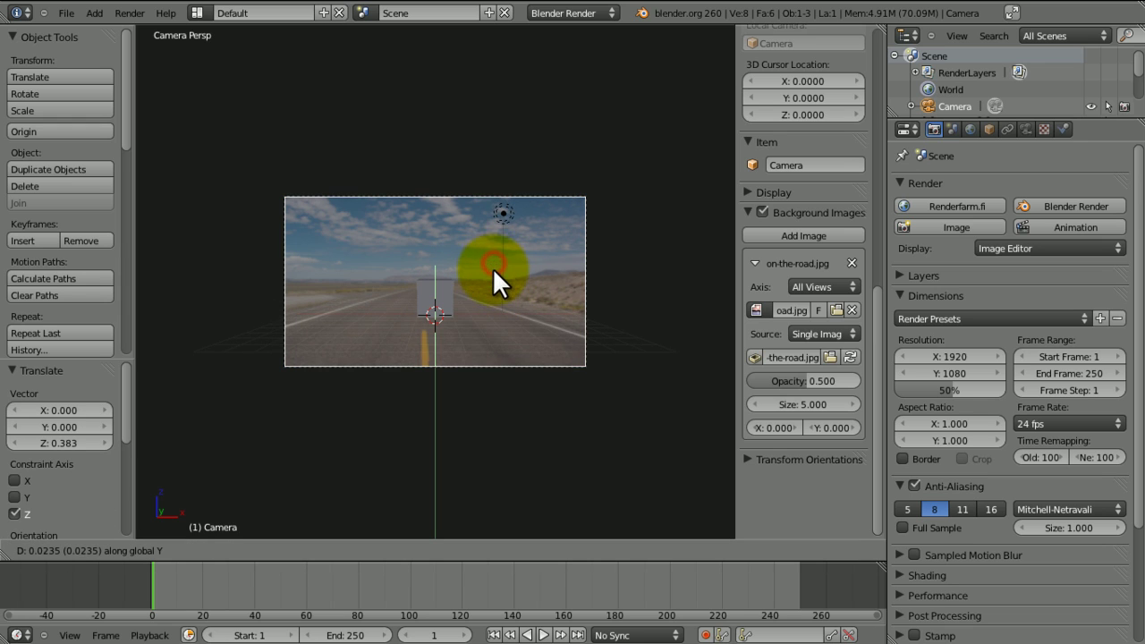
{"action": "left_click", "coordinate": [484, 332]}
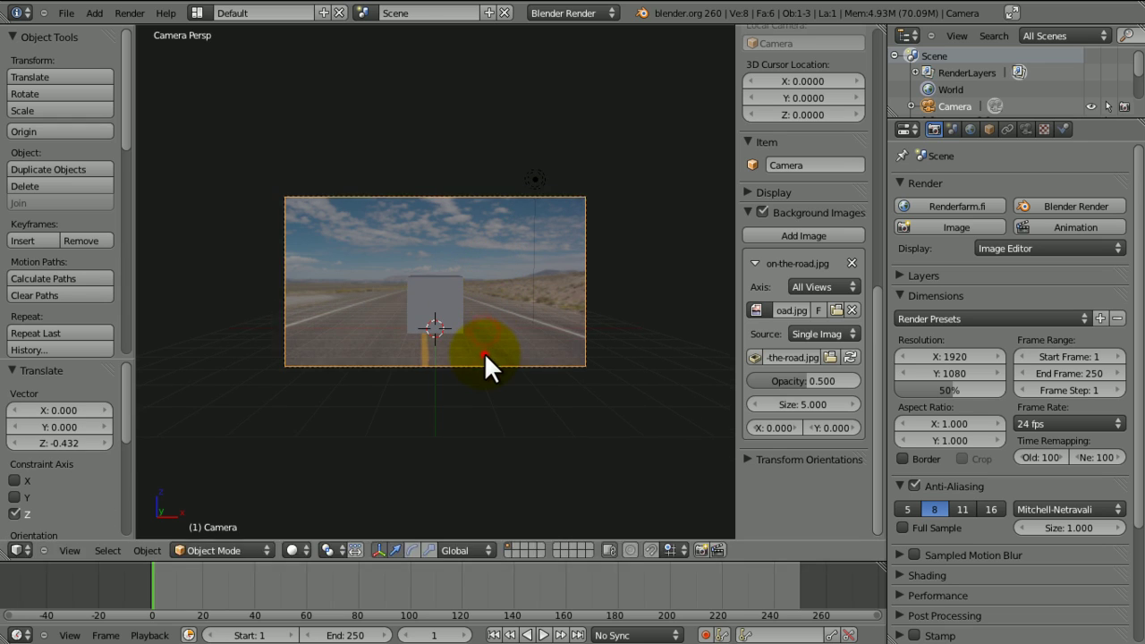
- Shift the camera about 2.16 units along the X axis so the cube stands in the road's left lane
{"action": "key", "text": "g"}
{"action": "key", "text": "x"}
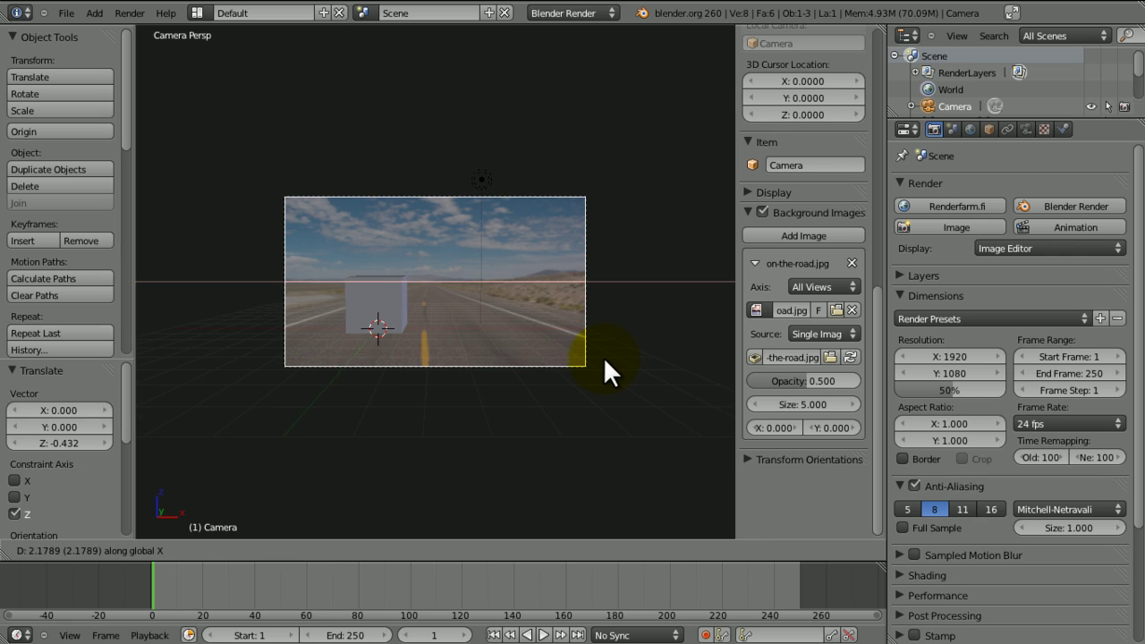
{"action": "left_click", "coordinate": [602, 356]}
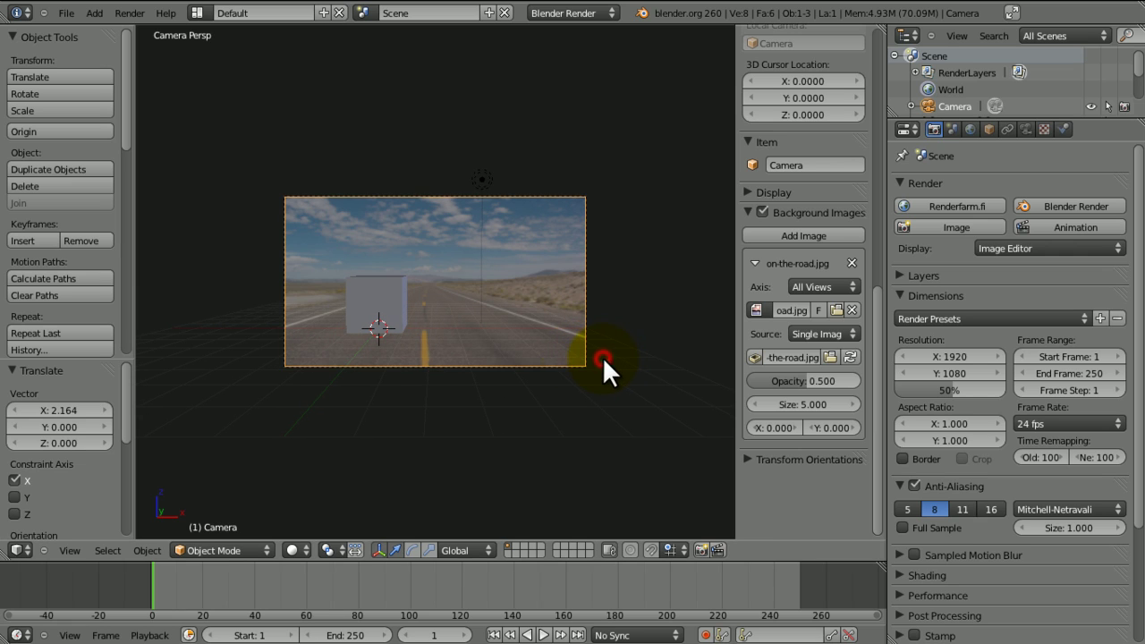
- Test the perspective by moving the cube about 46 units along Y into the distance and about 43.4 units back towards the camera
{"action": "right_click", "coordinate": [394, 319]}
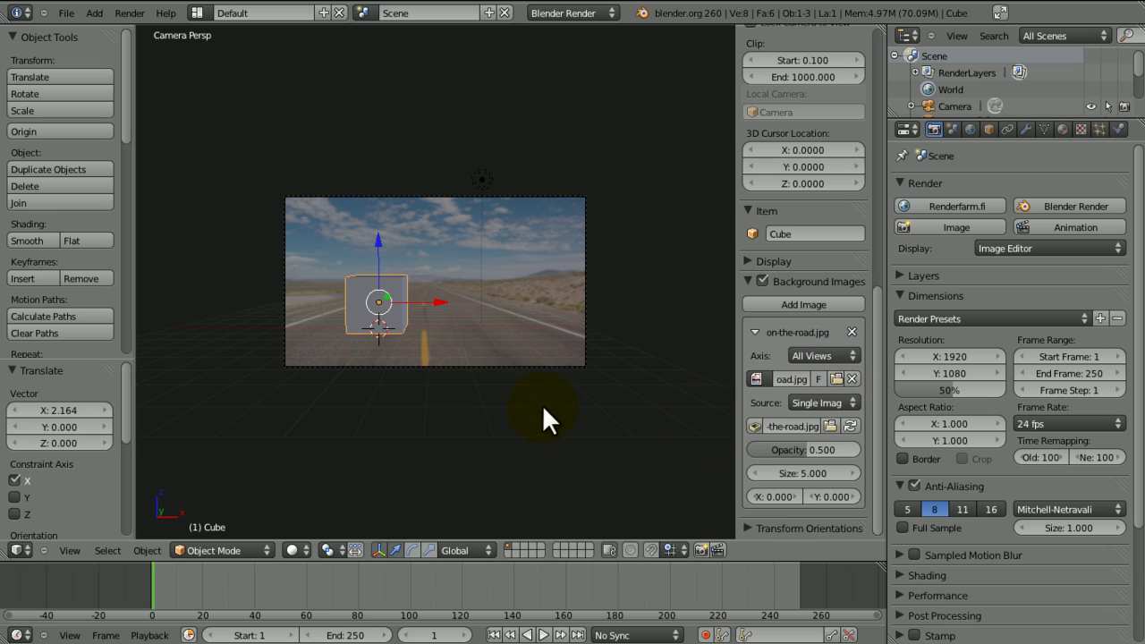
{"action": "key", "text": "g"}
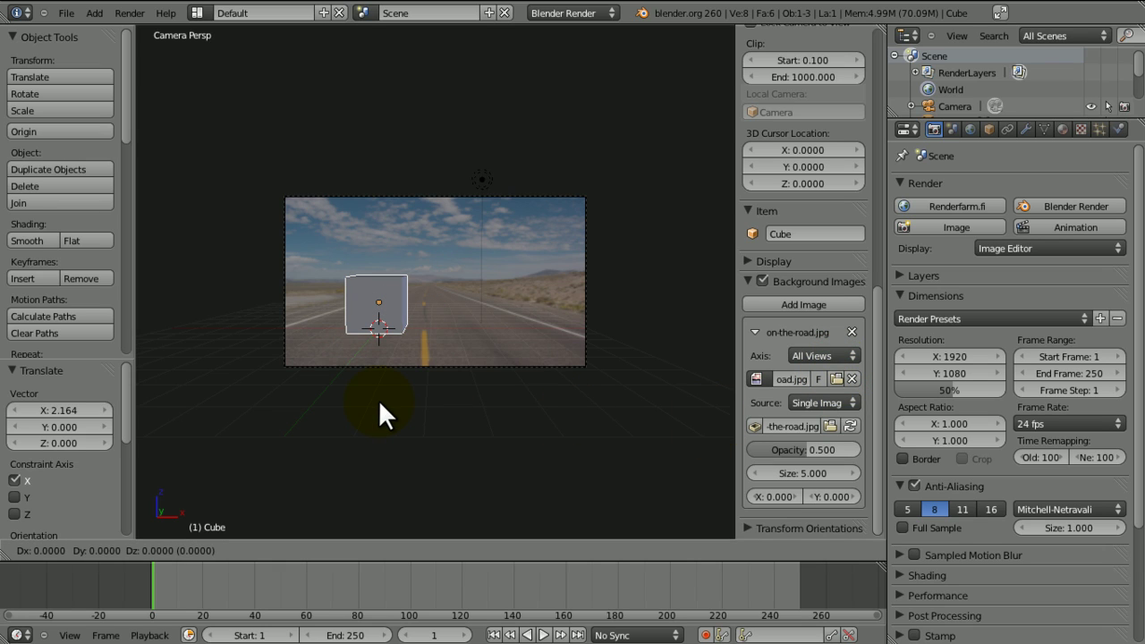
{"action": "key", "text": "y"}
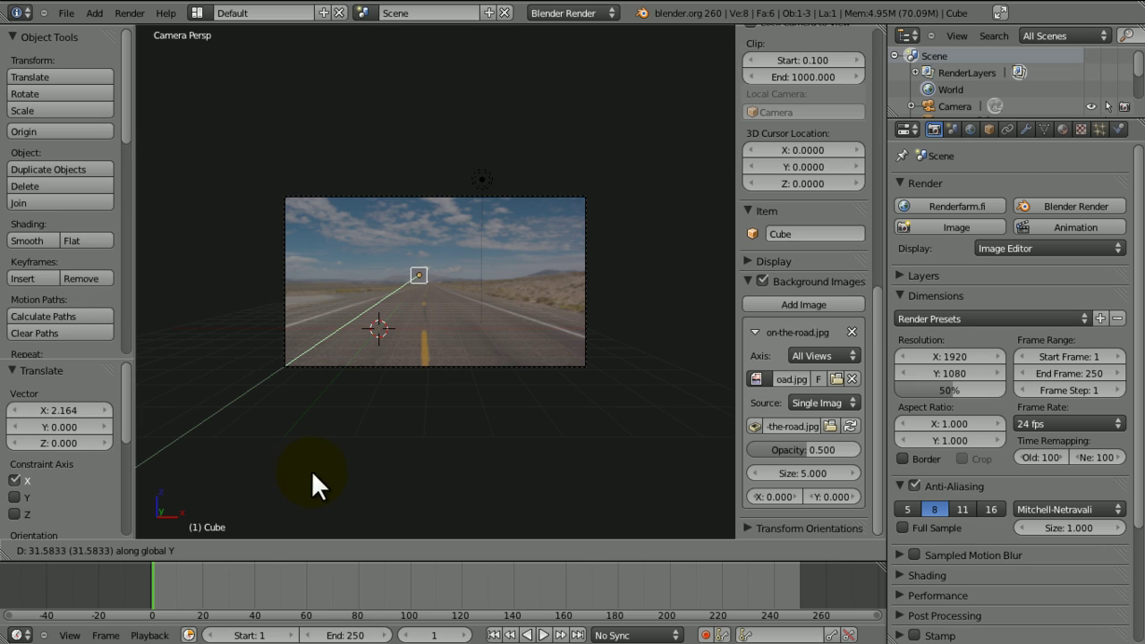
{"action": "left_click", "coordinate": [295, 490]}
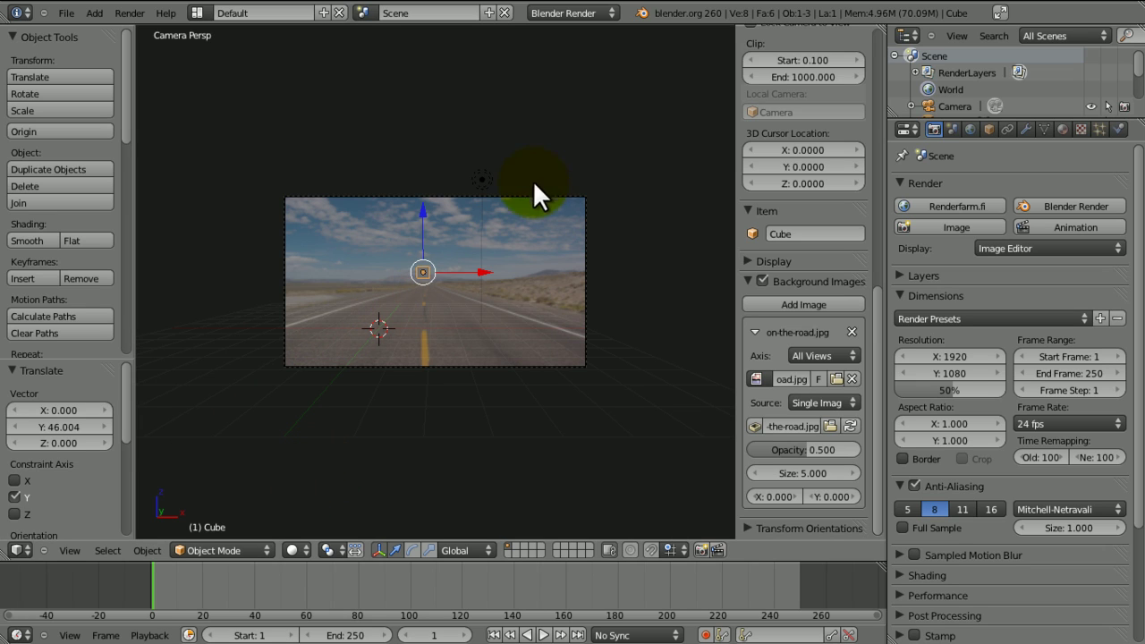
{"action": "key", "text": "g"}
{"action": "key", "text": "y"}
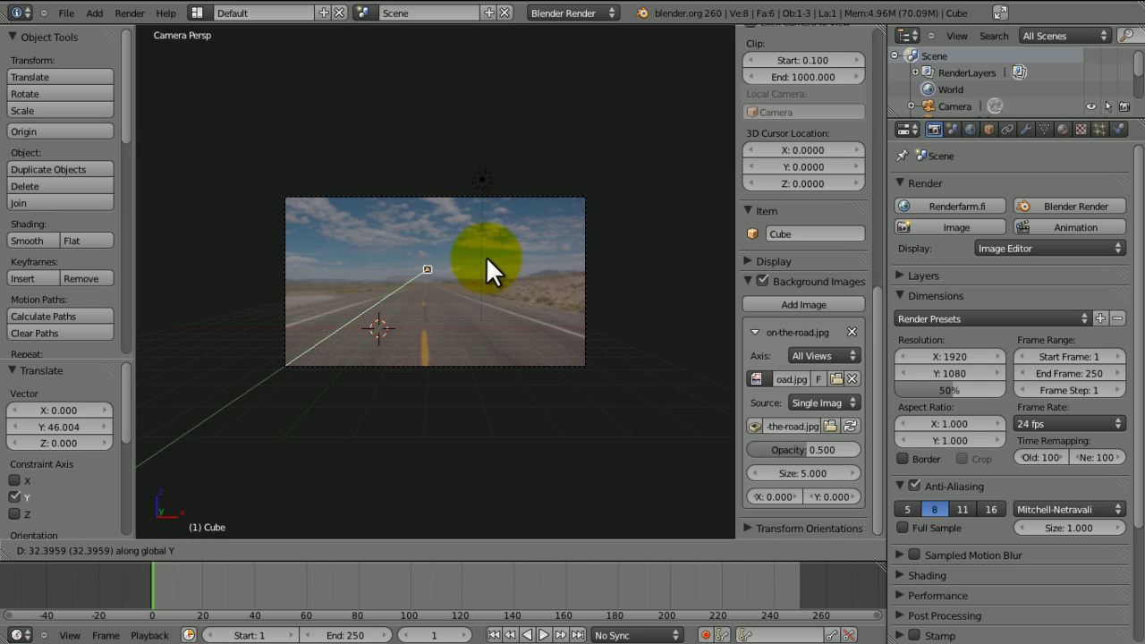
{"action": "left_click", "coordinate": [540, 221]}
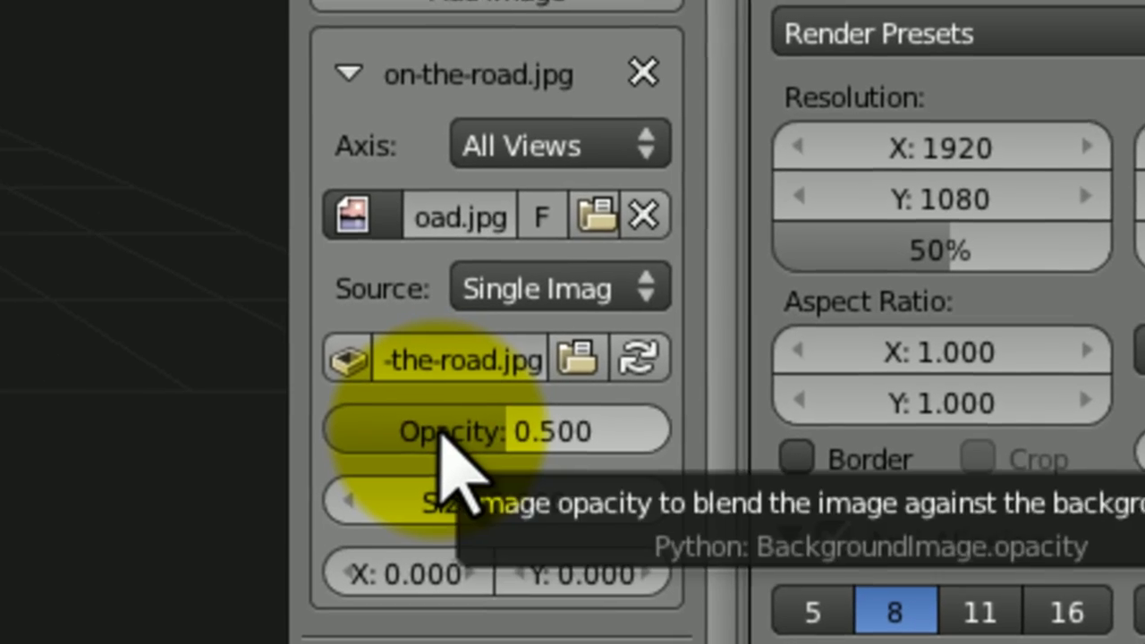
- Set the background image's opacity to 1.000
{"action": "left_click_drag", "start_coordinate": [786, 451], "coordinate": [790, 451]}
{"action": "left_click_drag", "start_coordinate": [451, 433], "coordinate": [692, 425]}
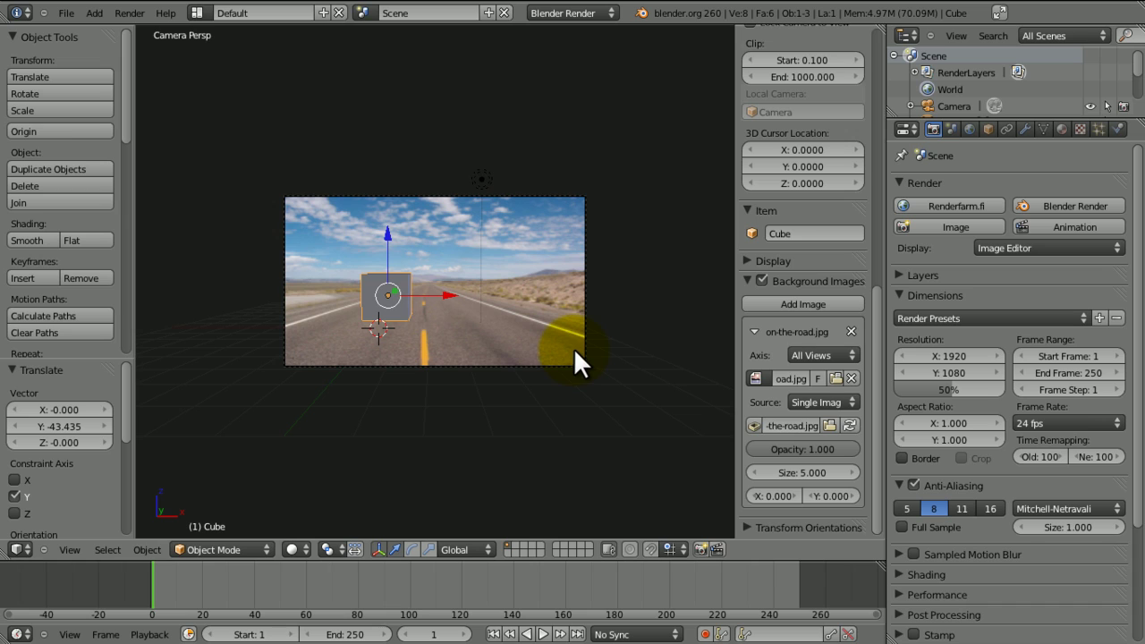
{"action": "right_click", "coordinate": [582, 336]}
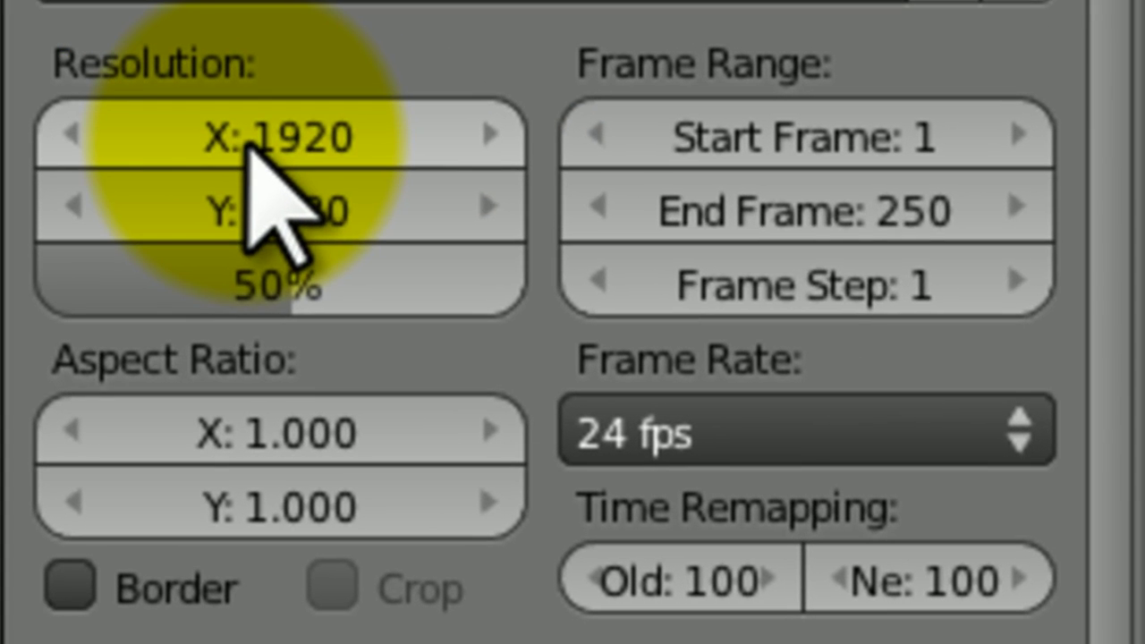
- Set the render resolution to 1632 by 1232 pixels at 100%
{"action": "left_click", "coordinate": [538, 234]}
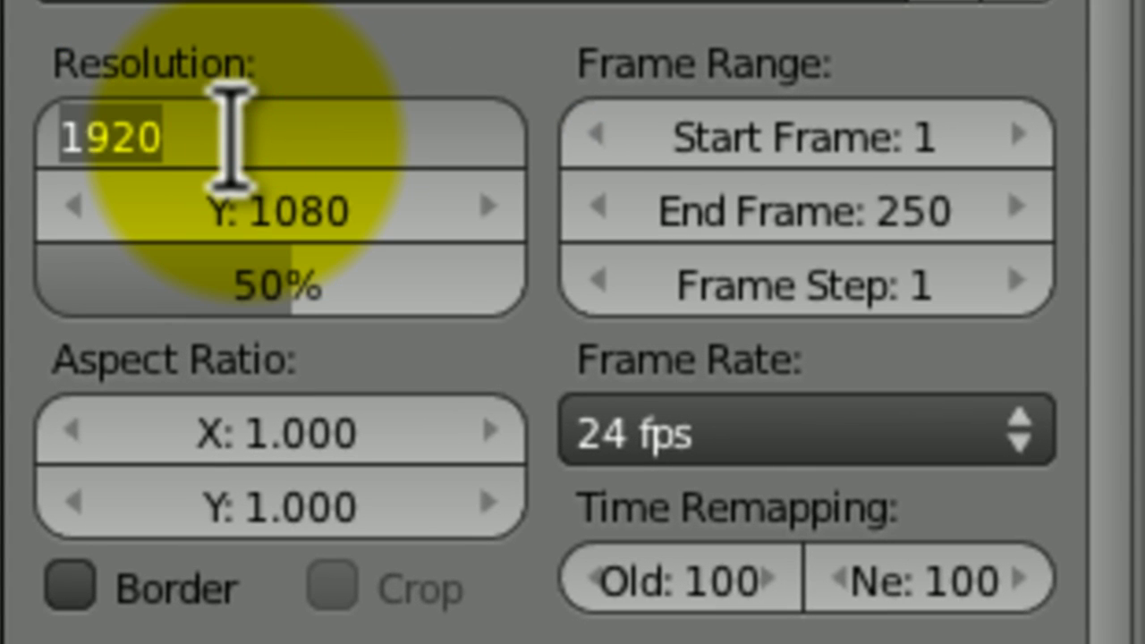
{"action": "type", "text": "1632"}
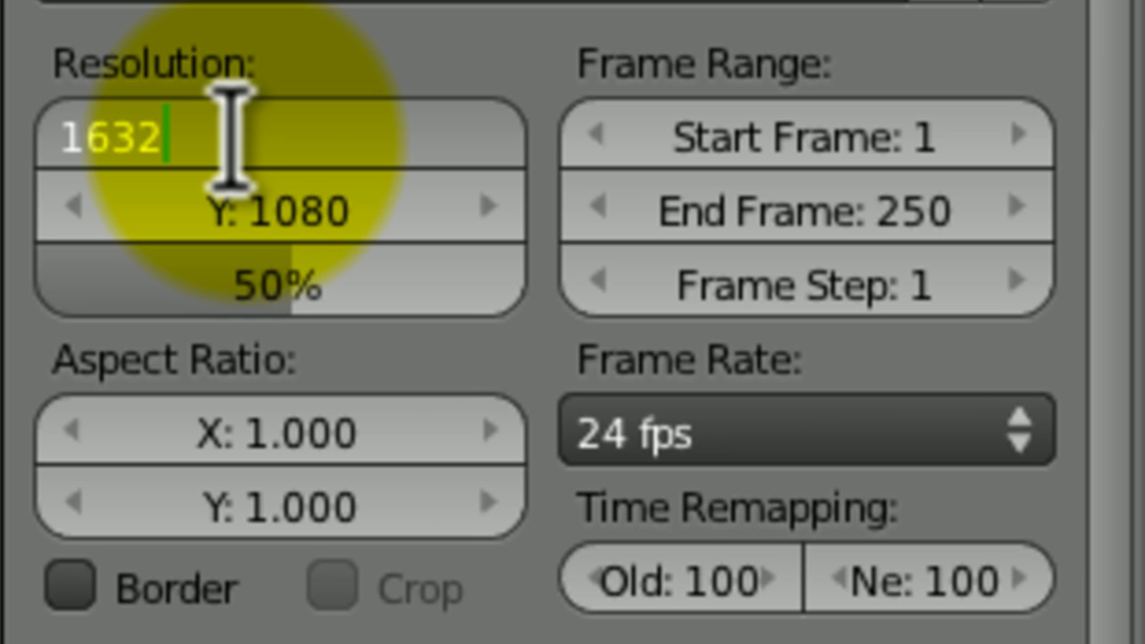
{"action": "key", "text": "Return"}
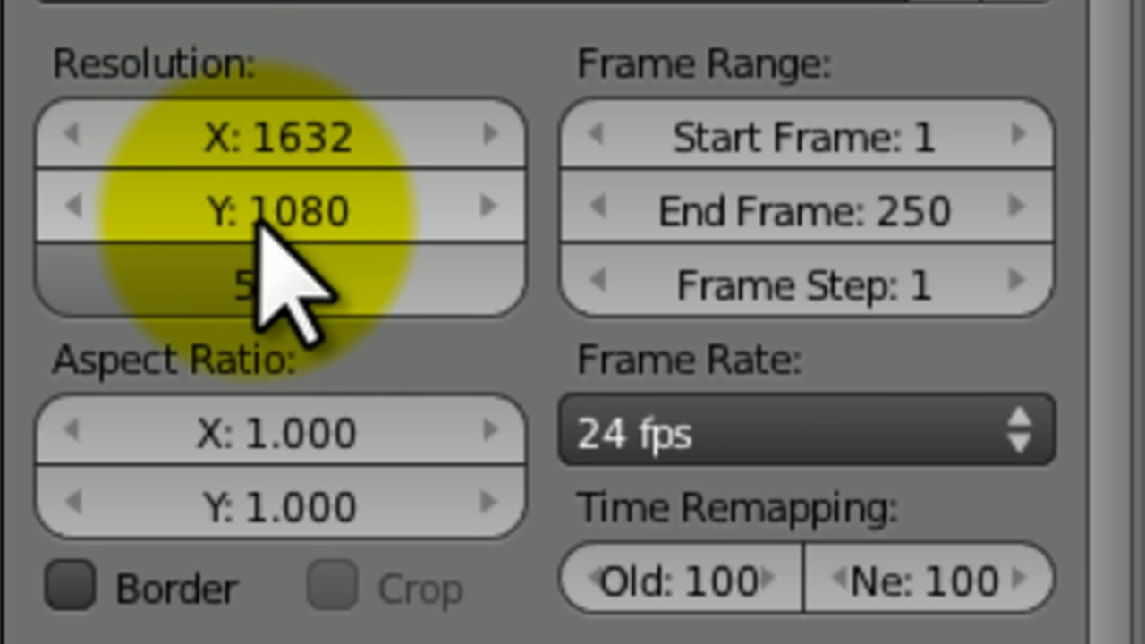
{"action": "left_click", "coordinate": [256, 221]}
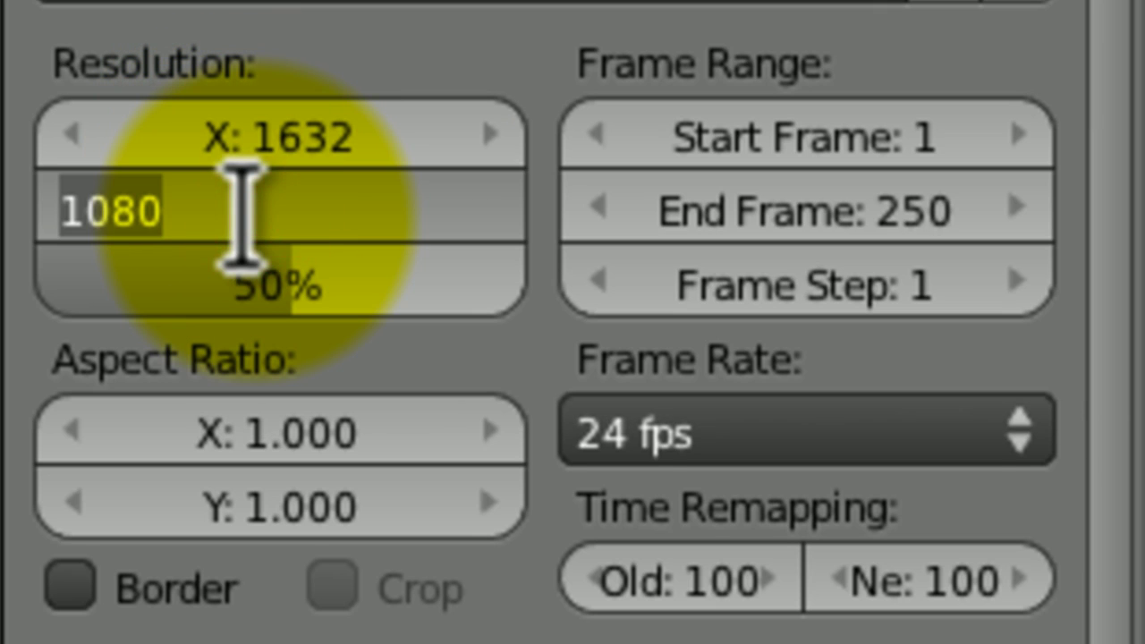
{"action": "type", "text": "1232"}
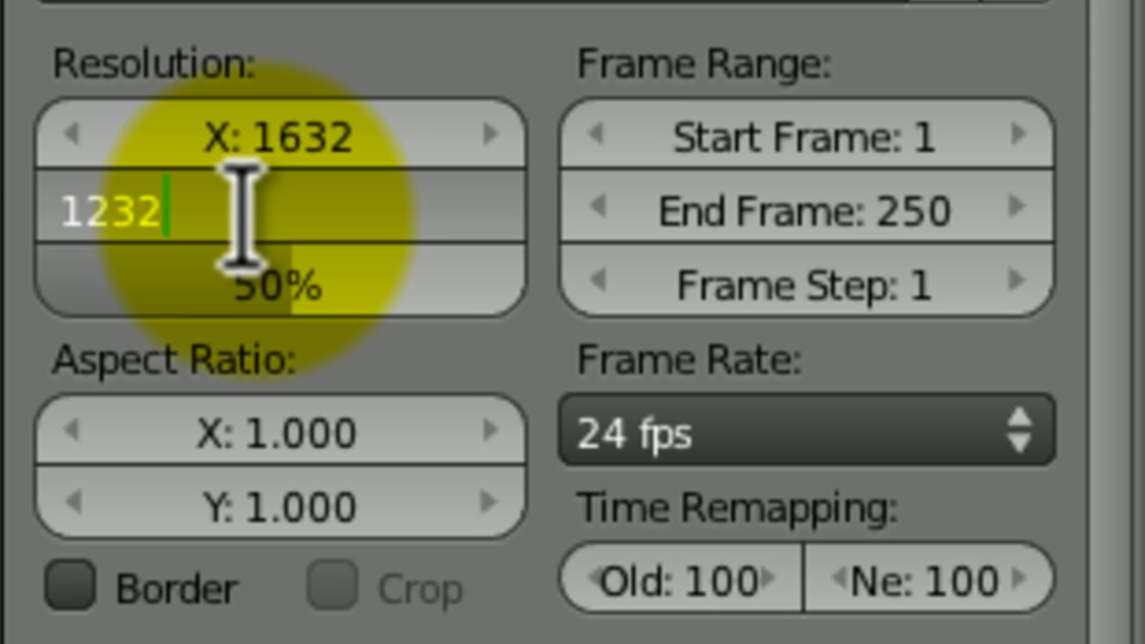
{"action": "key", "text": "Return"}
{"action": "left_click_drag", "start_coordinate": [250, 251], "coordinate": [708, 256]}
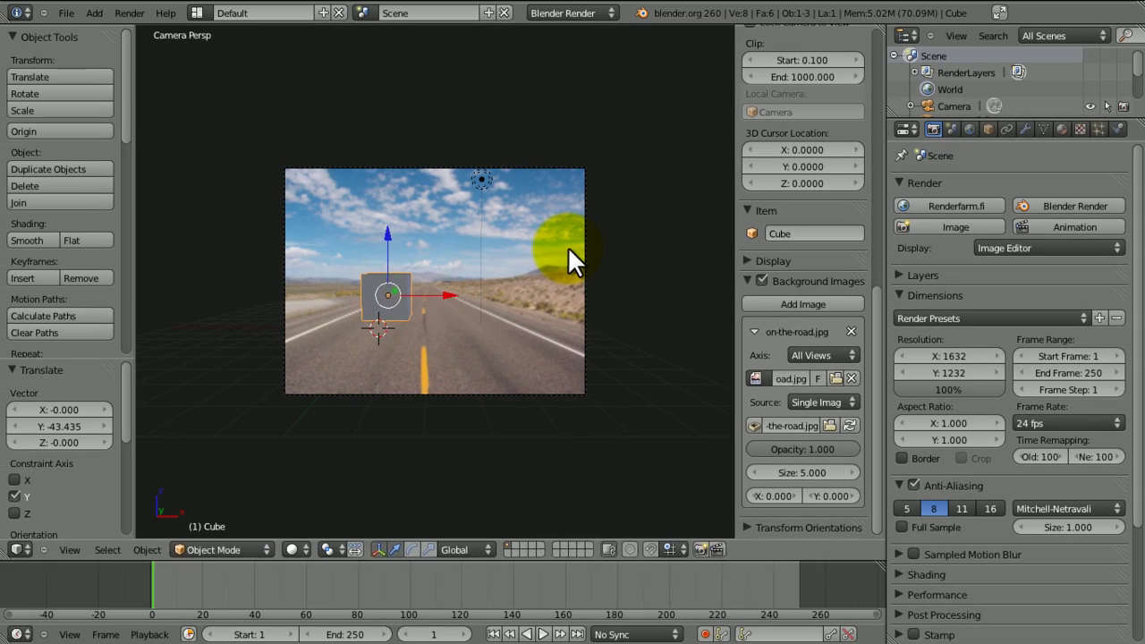
- Test the new framing by moving the cube along Y, placing it about 0.49 units closer to the camera
{"action": "key", "text": "g"}
{"action": "key", "text": "y"}
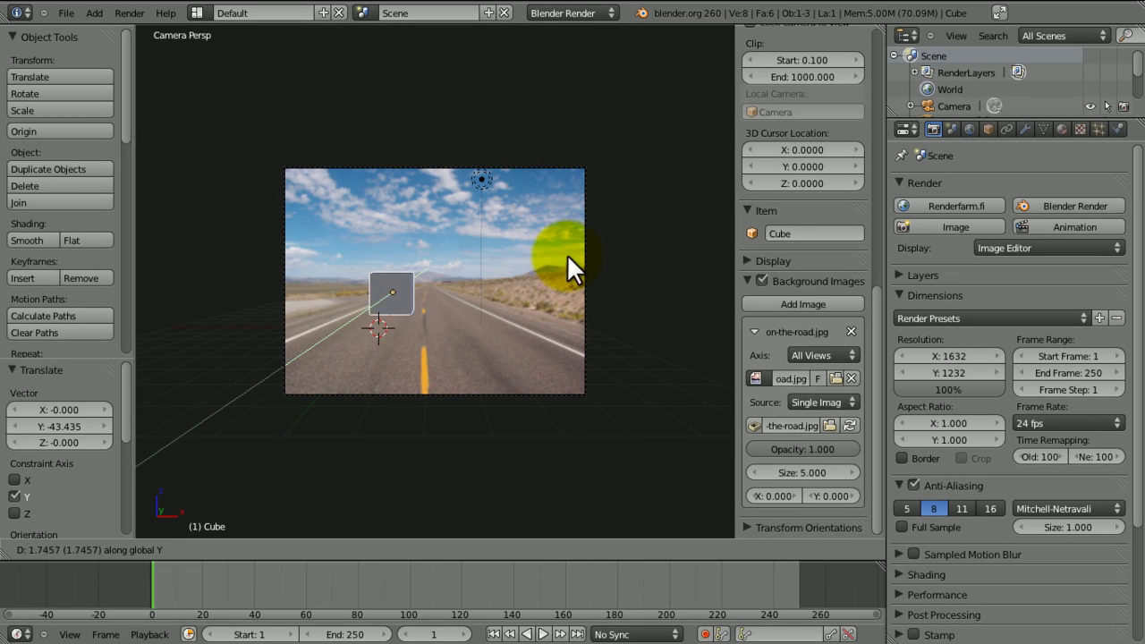
{"action": "left_click", "coordinate": [632, 240]}
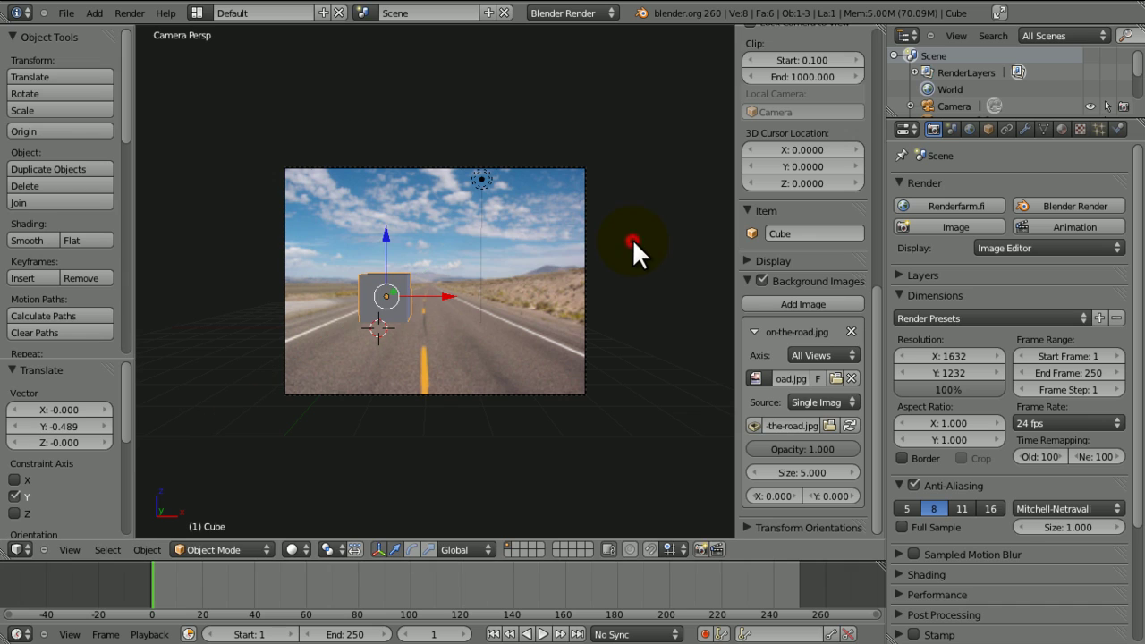
- Delete the cube and add a Monkey mesh in its place
{"action": "key", "text": "x"}
{"action": "left_click", "coordinate": [503, 249]}
{"action": "key", "text": "shift+a"}
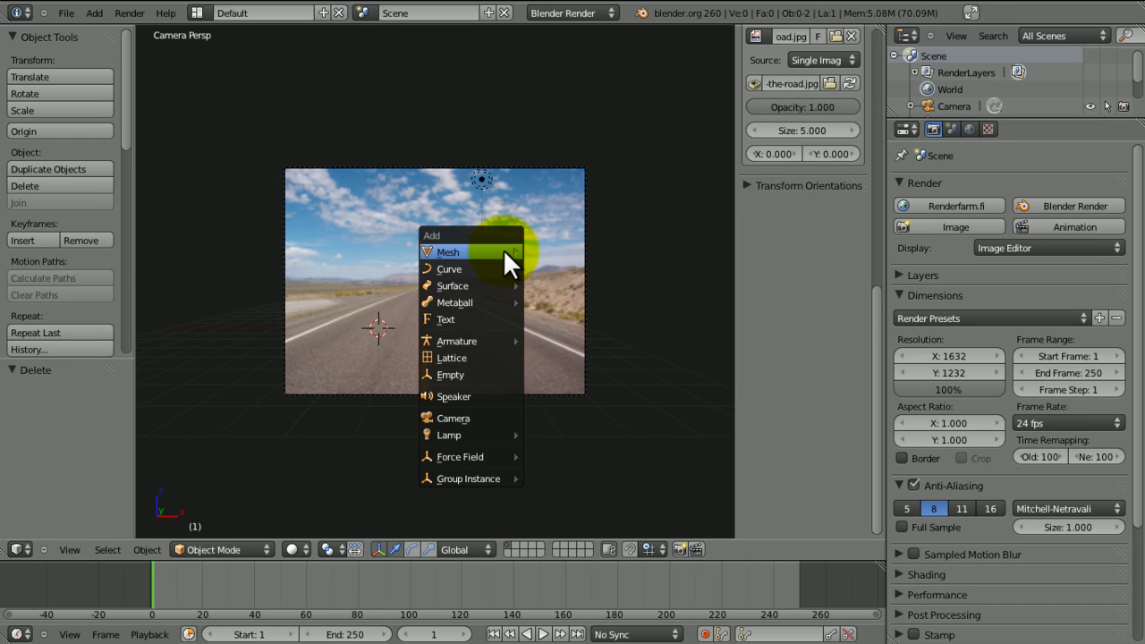
{"action": "mouse_move", "coordinate": [499, 249]}
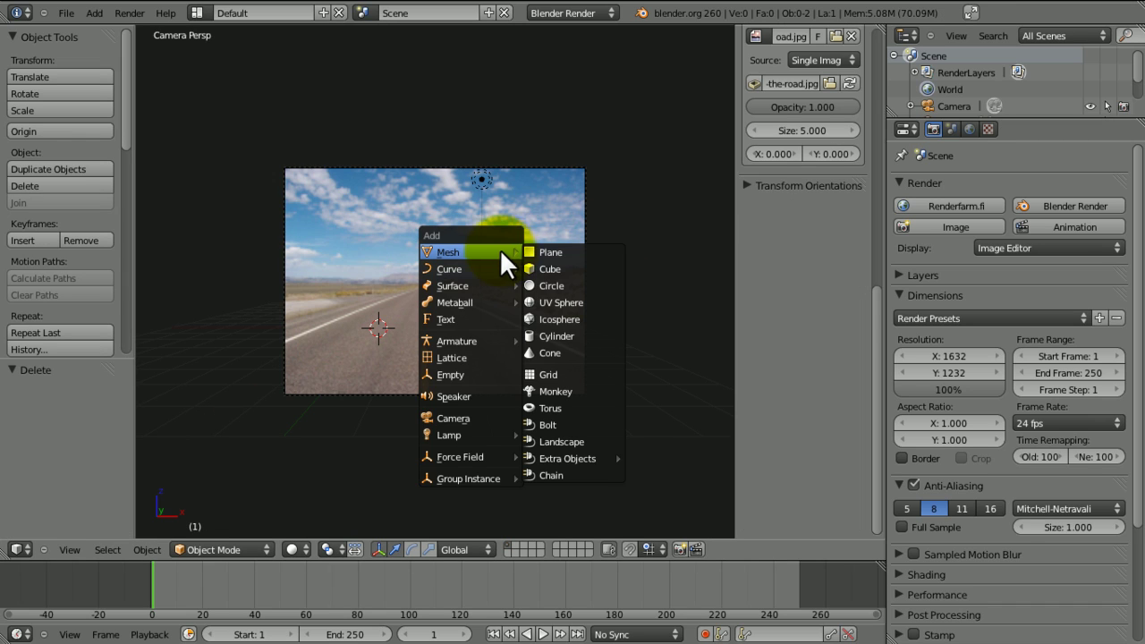
{"action": "left_click", "coordinate": [561, 387]}
- Raise the monkey 1 unit along the Z axis in the right side view
{"action": "key", "text": "KP_3"}
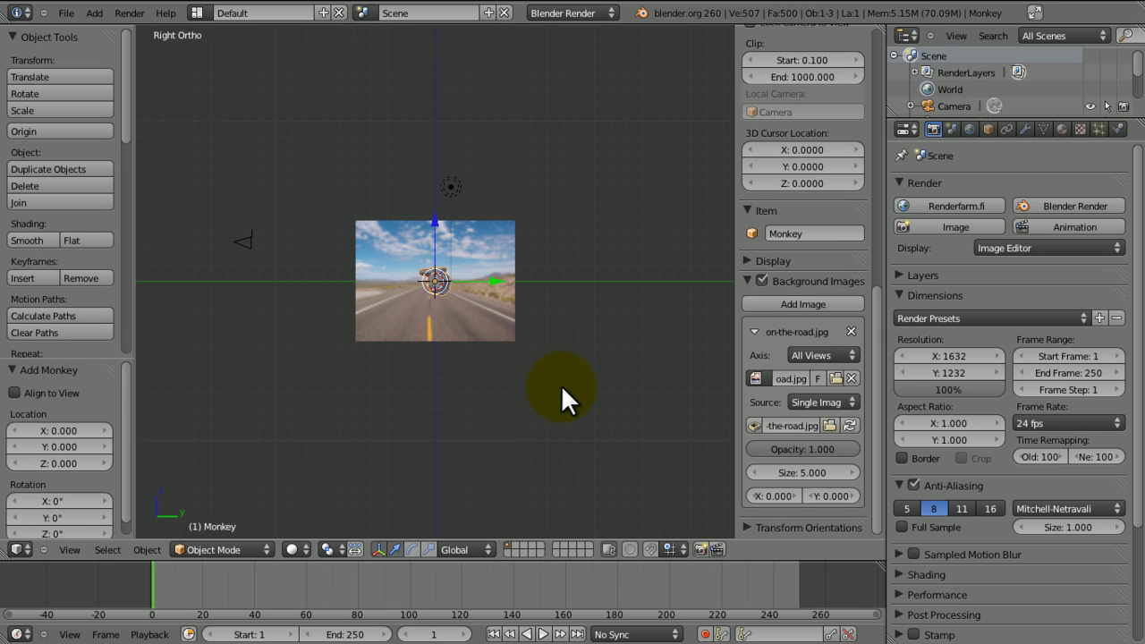
{"action": "key", "text": "g"}
{"action": "key", "text": "z"}
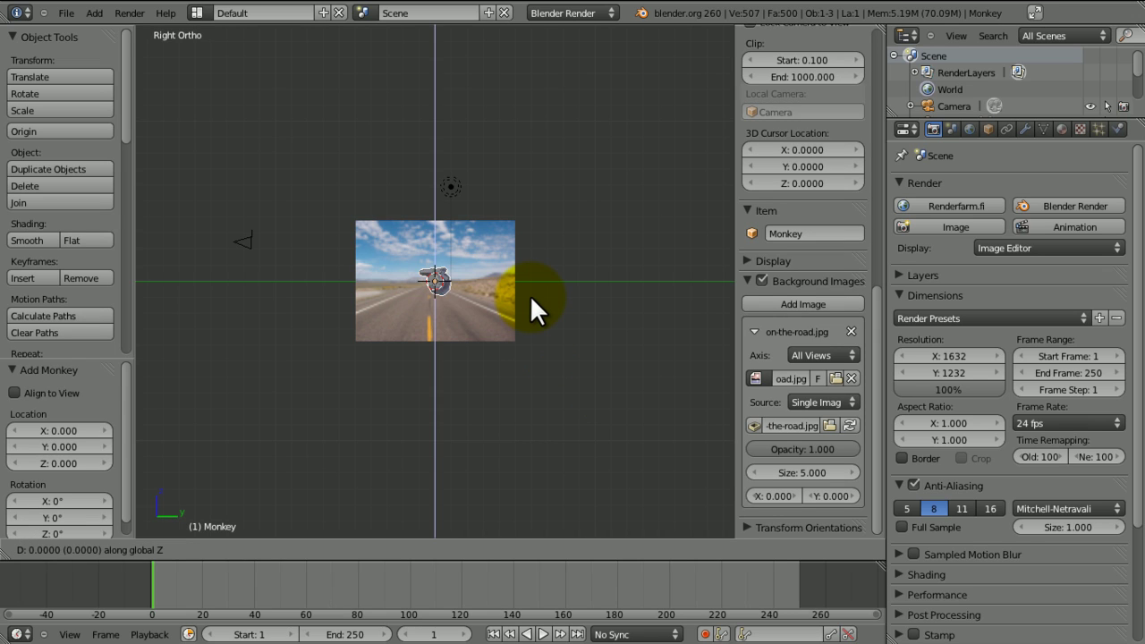
{"action": "key", "text": "1"}
{"action": "key", "text": "Return"}
- Snap the 3D cursor to the scene centre and add a Plane mesh there beneath the monkey
{"action": "mouse_move", "coordinate": [494, 191]}
{"action": "middle_mouse_down", "text": "ctrl"}
{"action": "mouse_move", "coordinate": [478, 332]}
{"action": "mouse_move", "coordinate": [407, 355]}
{"action": "mouse_move", "coordinate": [474, 301]}
{"action": "mouse_move", "coordinate": [447, 238]}
{"action": "mouse_move", "coordinate": [425, 226]}
{"action": "mouse_move", "coordinate": [421, 291]}
{"action": "middle_mouse_up", "text": "ctrl"}
{"action": "key", "text": "z"}
{"action": "key", "text": "z"}
{"action": "key", "text": "shift+s"}
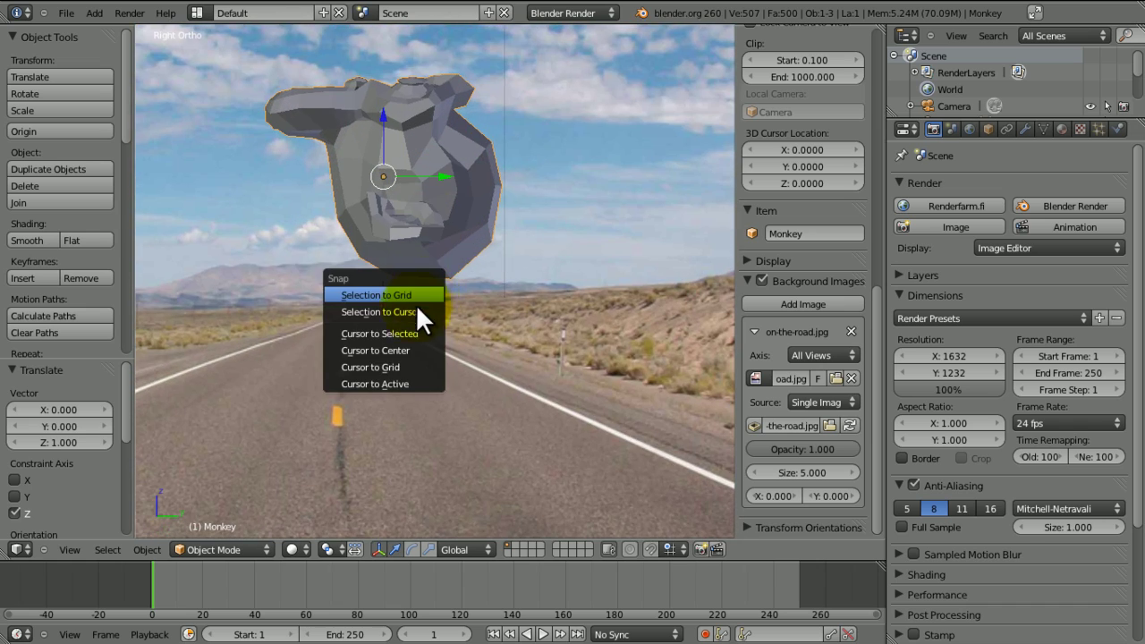
{"action": "left_click", "coordinate": [398, 350]}
{"action": "middle_click_drag", "start_coordinate": [398, 330], "coordinate": [349, 331], "text": "ctrl"}
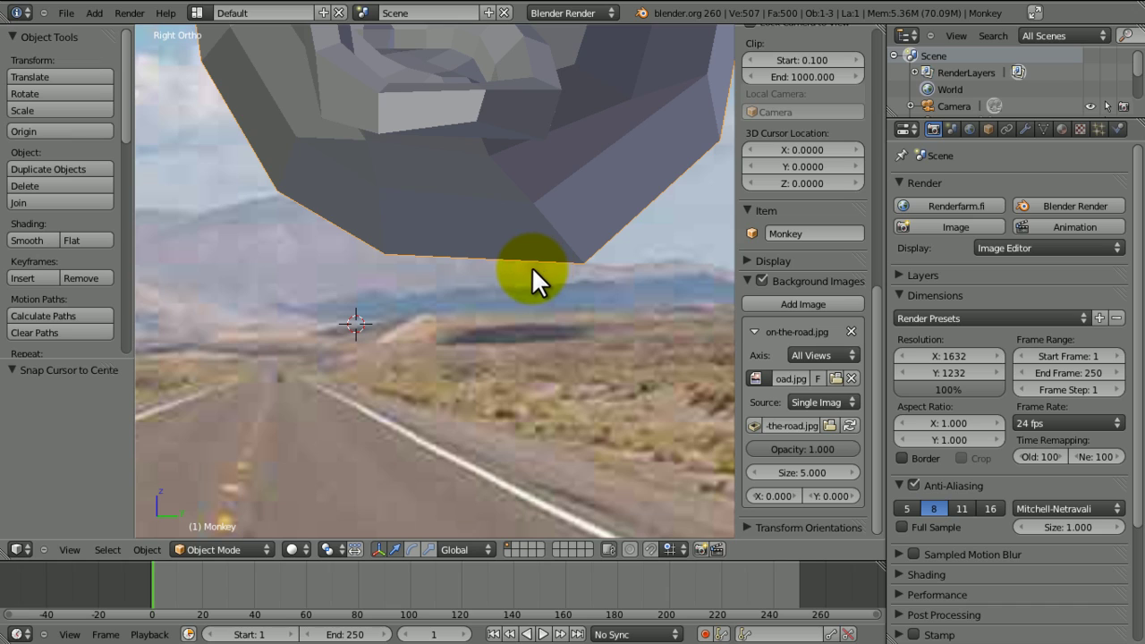
{"action": "key", "text": "shift+a"}
{"action": "left_click", "coordinate": [562, 266]}
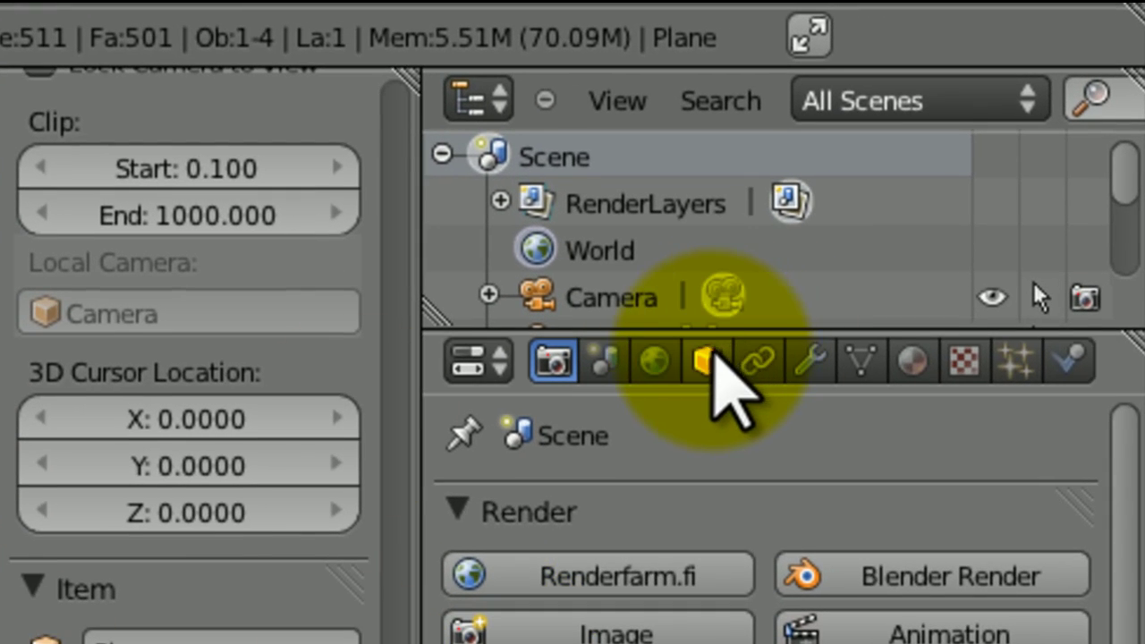
- Turn on the Wire display option for the plane in its object settings and deselect everything
{"action": "left_click", "coordinate": [912, 191]}
{"action": "scroll", "coordinate": [754, 128], "scroll_direction": "down", "scroll_amount": 3}
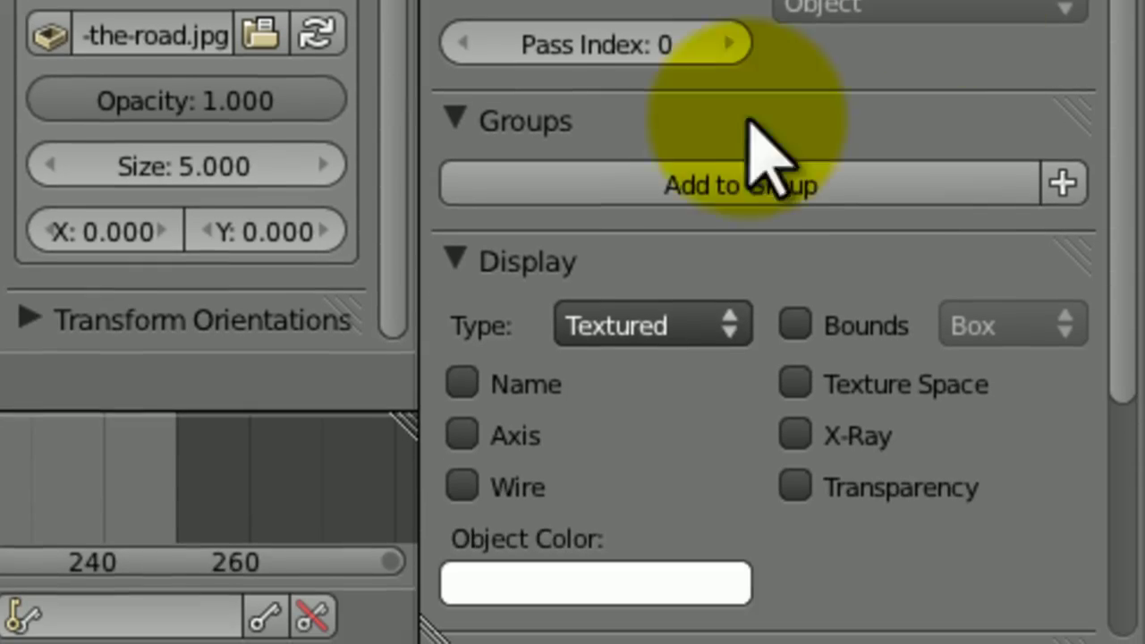
{"action": "left_click", "coordinate": [459, 486]}
{"action": "key", "text": "a"}
{"action": "mouse_move", "coordinate": [352, 253]}
{"action": "middle_mouse_down", "text": "shift"}
{"action": "mouse_move", "coordinate": [508, 311]}
{"action": "mouse_move", "coordinate": [424, 179]}
{"action": "mouse_move", "coordinate": [433, 196]}
{"action": "middle_mouse_up", "text": "shift"}
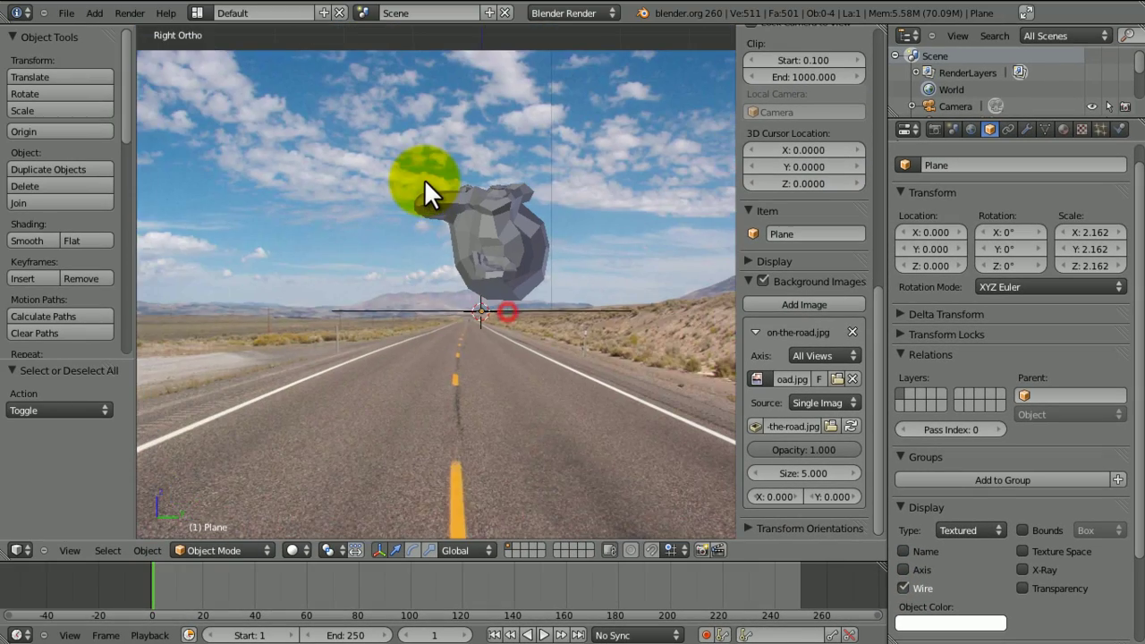
{"action": "middle_click_drag", "start_coordinate": [446, 257], "coordinate": [368, 234], "text": "shift"}
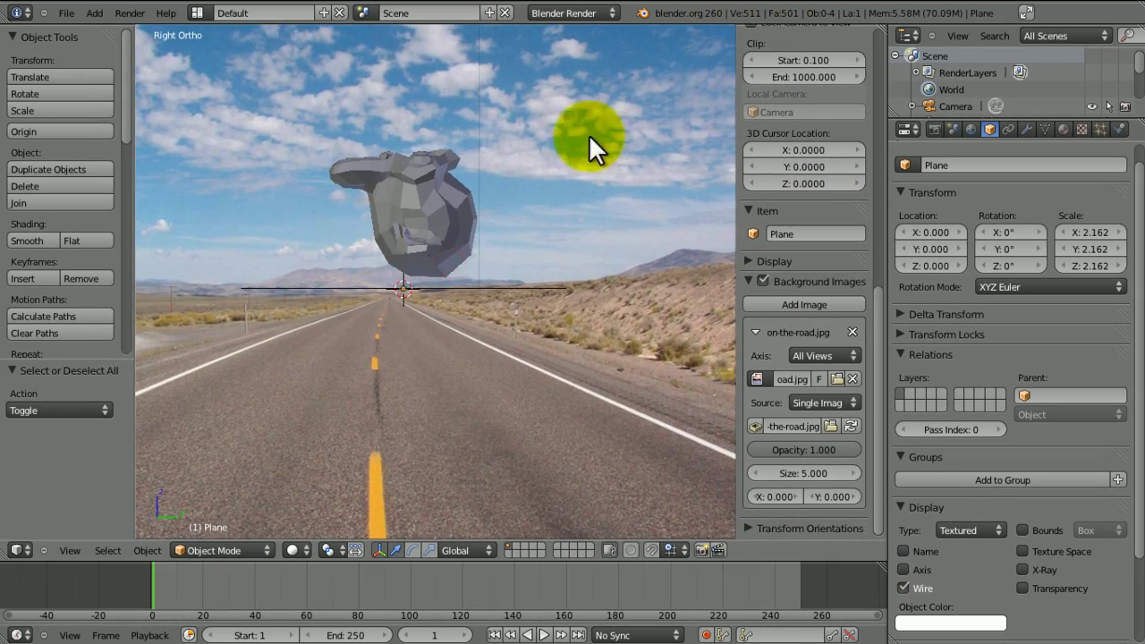
- Lower the monkey about 0.14 units along Z so its base meets the plane
{"action": "right_click", "coordinate": [440, 166]}
{"action": "middle_click_drag", "start_coordinate": [429, 161], "coordinate": [432, 201], "text": "ctrl"}
{"action": "key", "text": "g"}
{"action": "key", "text": "z"}
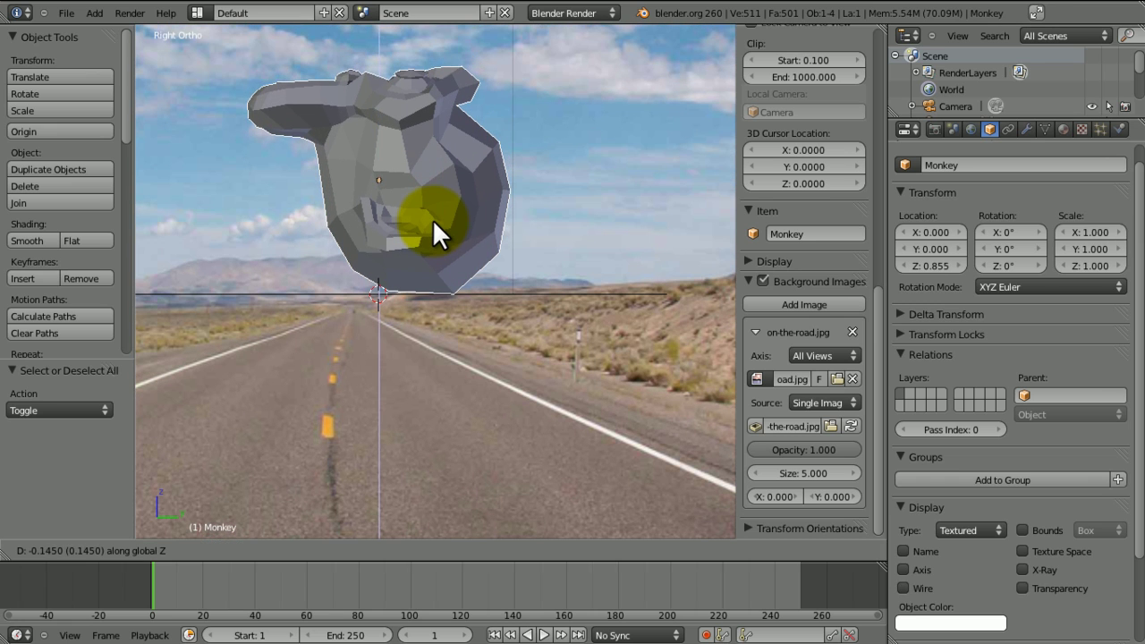
{"action": "left_click", "coordinate": [433, 219]}
- Tilt the monkey back to about 62° around X and lower it along Z towards the plane
{"action": "key", "text": "r"}
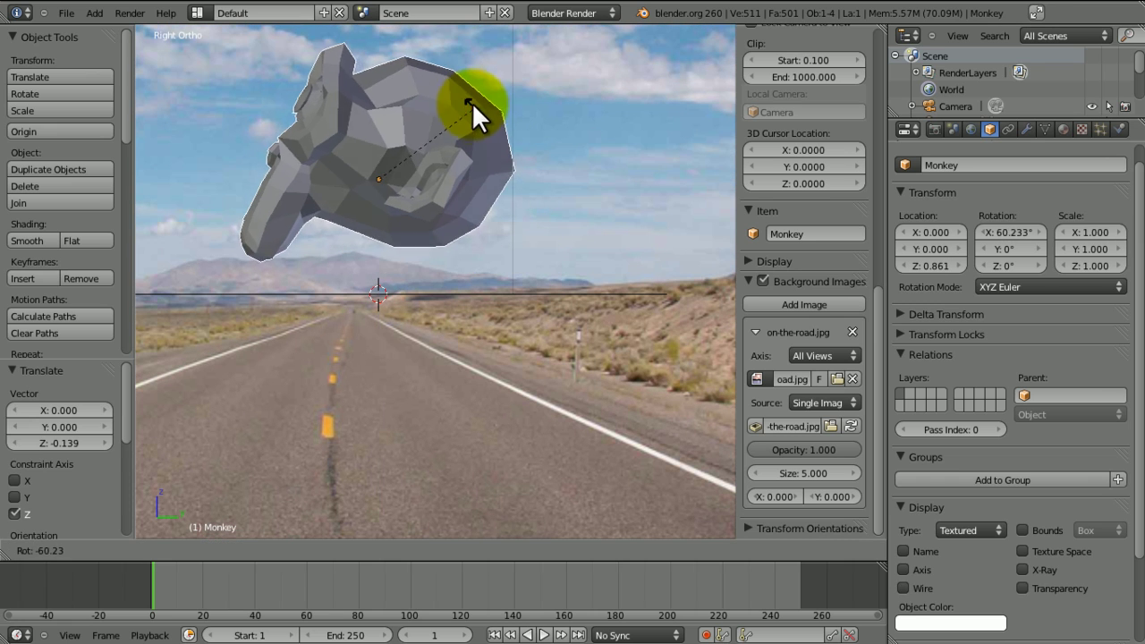
{"action": "left_click", "coordinate": [472, 103]}
{"action": "key", "text": "g"}
{"action": "key", "text": "z"}
{"action": "left_click", "coordinate": [477, 146]}
- Fine-tune the monkey's X rotation to about 56° and its Z location to about 0.55 so it rests on the plane
{"action": "key", "text": "r"}
{"action": "left_click", "coordinate": [487, 163]}
{"action": "key", "text": "g"}
{"action": "key", "text": "z"}
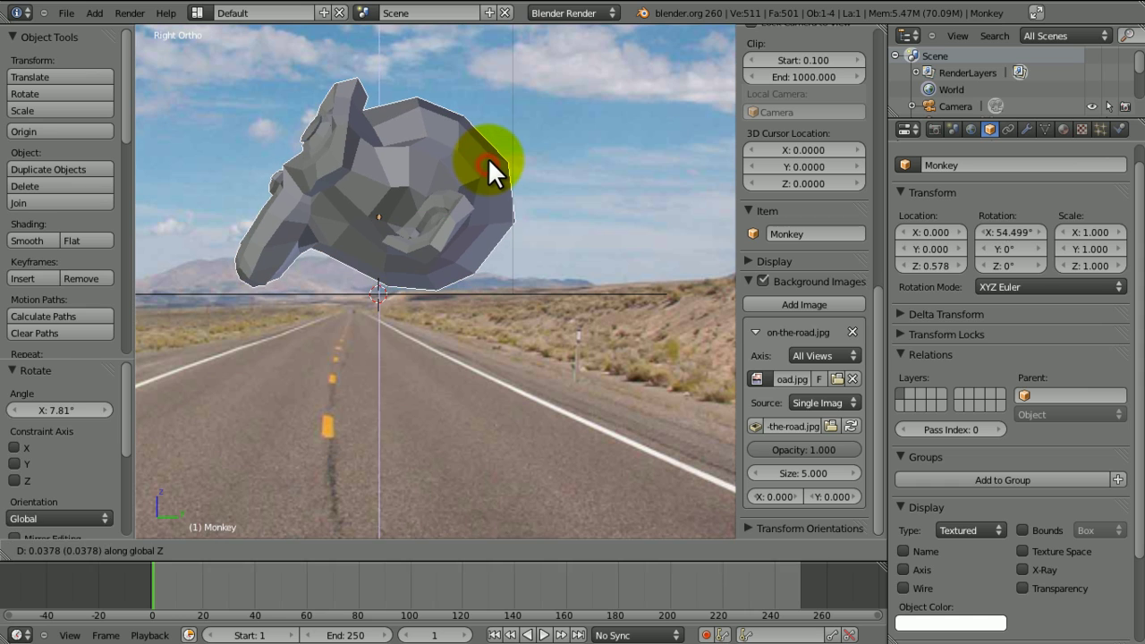
{"action": "left_click", "coordinate": [488, 158]}
{"action": "key", "text": "r"}
{"action": "left_click", "coordinate": [487, 158]}
{"action": "key", "text": "g"}
{"action": "key", "text": "z"}
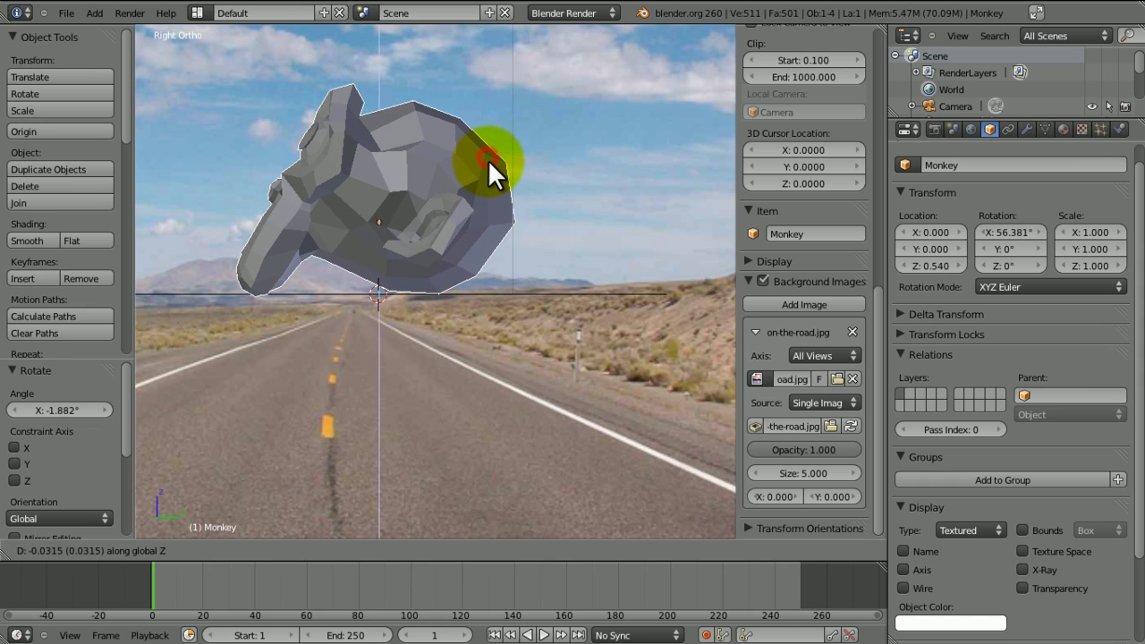
{"action": "left_click", "coordinate": [489, 159]}
{"action": "key", "text": "r"}
{"action": "left_click", "coordinate": [489, 159]}
{"action": "key", "text": "g"}
{"action": "key", "text": "z"}
{"action": "left_click", "coordinate": [489, 158]}
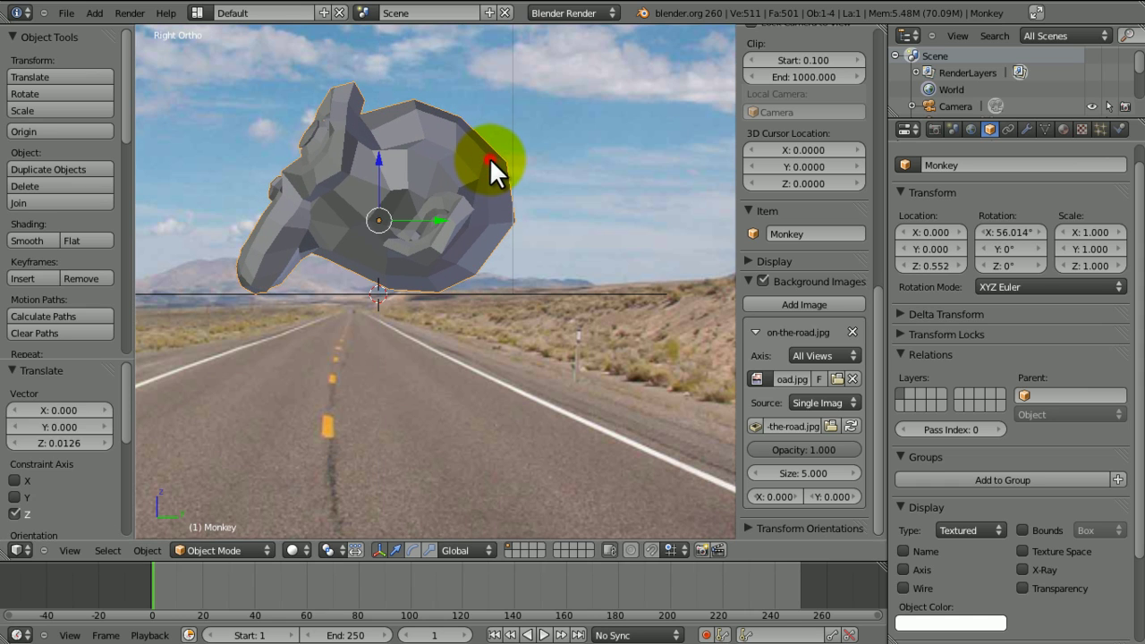
- Rotate the monkey about 23° around the Z axis in the camera view
{"action": "key", "text": "KP_0"}
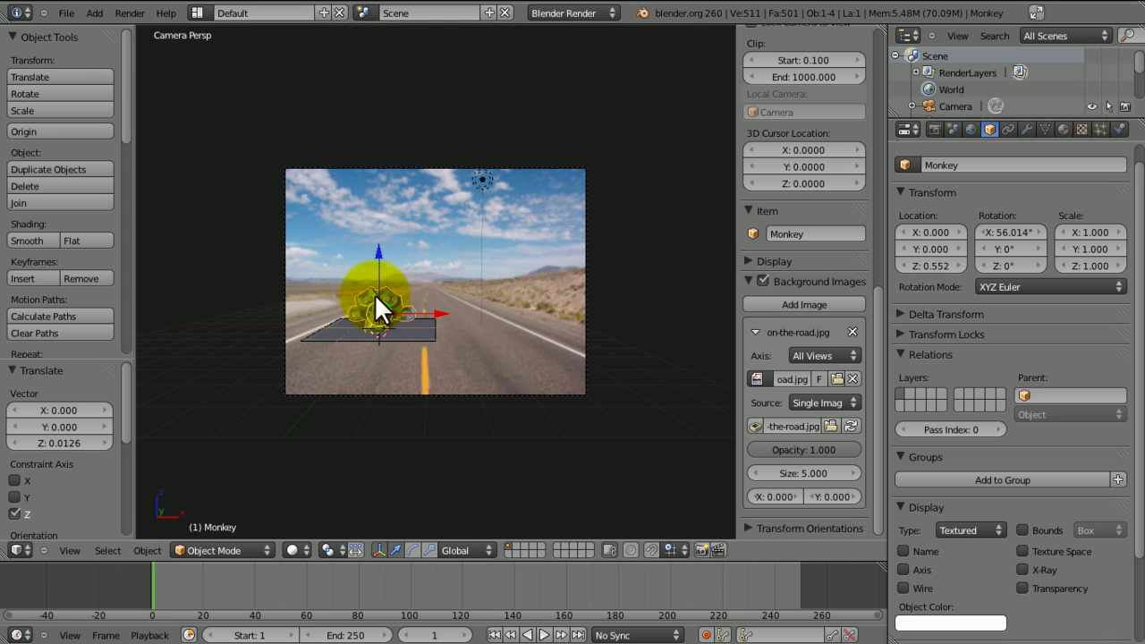
{"action": "key", "text": "r"}
{"action": "key", "text": "z"}
{"action": "left_click", "coordinate": [446, 324]}
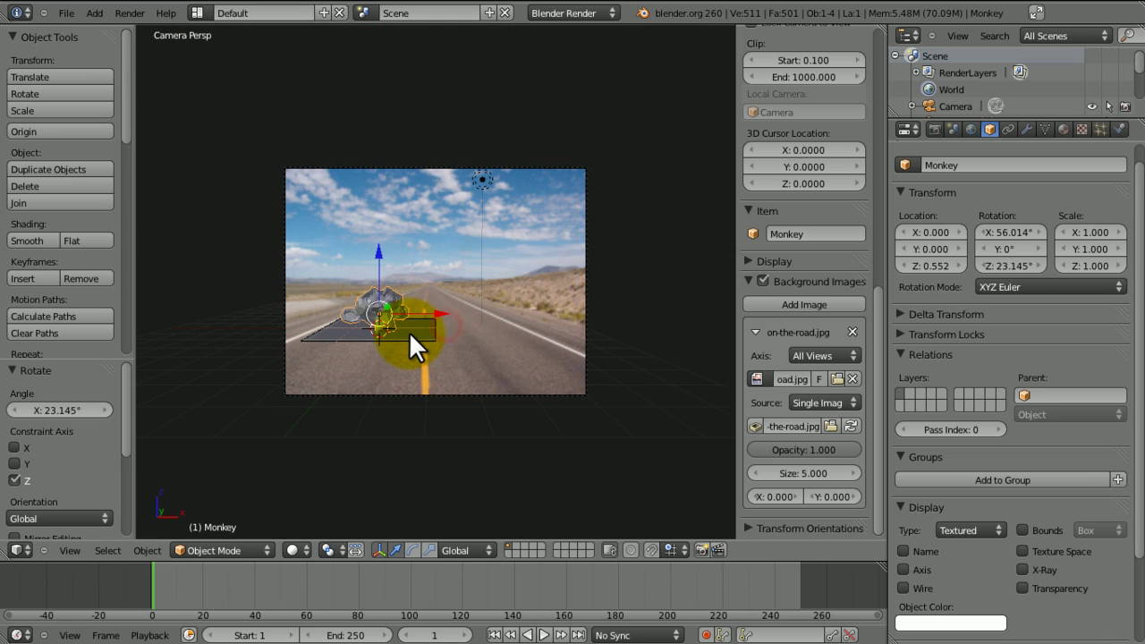
- Snap the 3D cursor to the scene centre and set the monkey's origin to the 3D cursor
{"action": "key", "text": "KP_3"}
{"action": "right_click", "coordinate": [406, 288]}
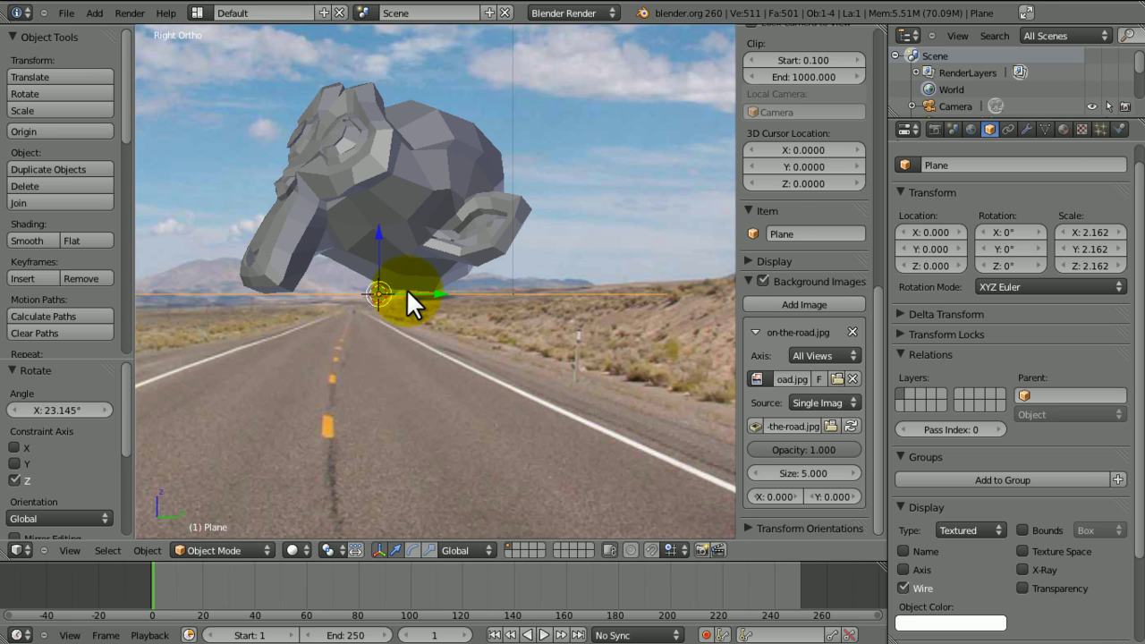
{"action": "key", "text": "shift+s"}
{"action": "left_click", "coordinate": [406, 288]}
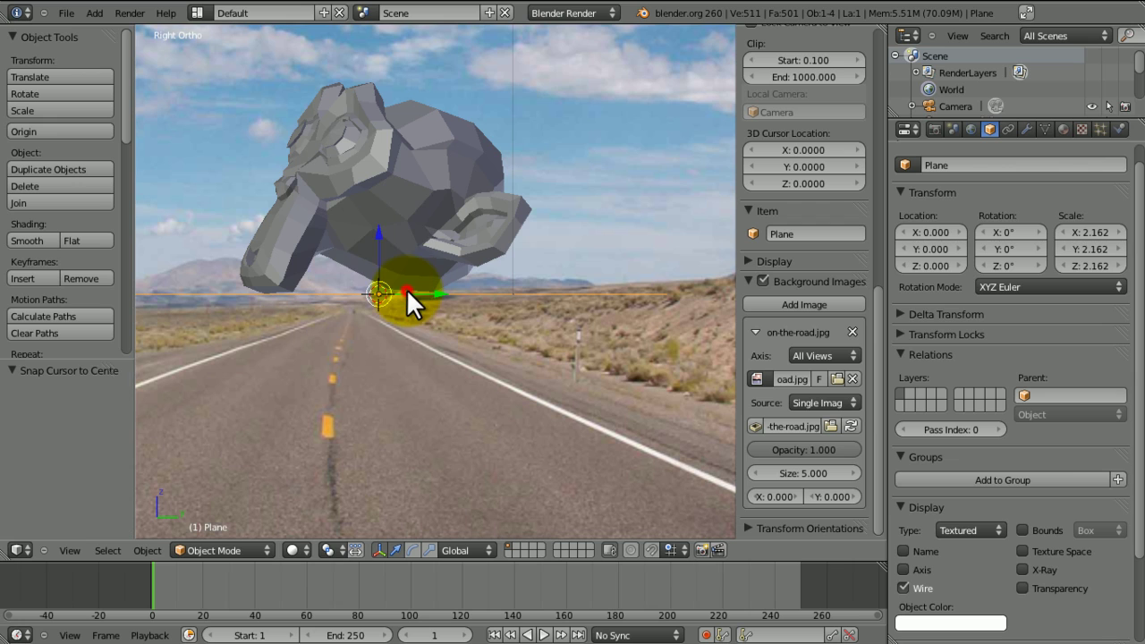
{"action": "right_click", "coordinate": [407, 239]}
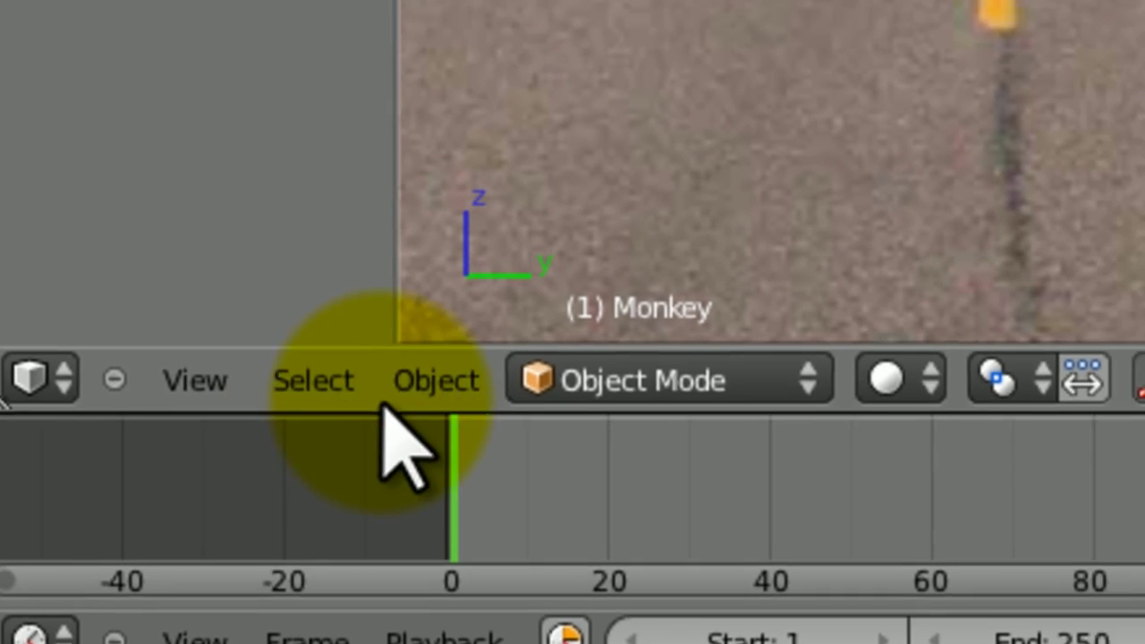
{"action": "left_click", "coordinate": [475, 345]}
{"action": "mouse_move", "coordinate": [295, 508]}
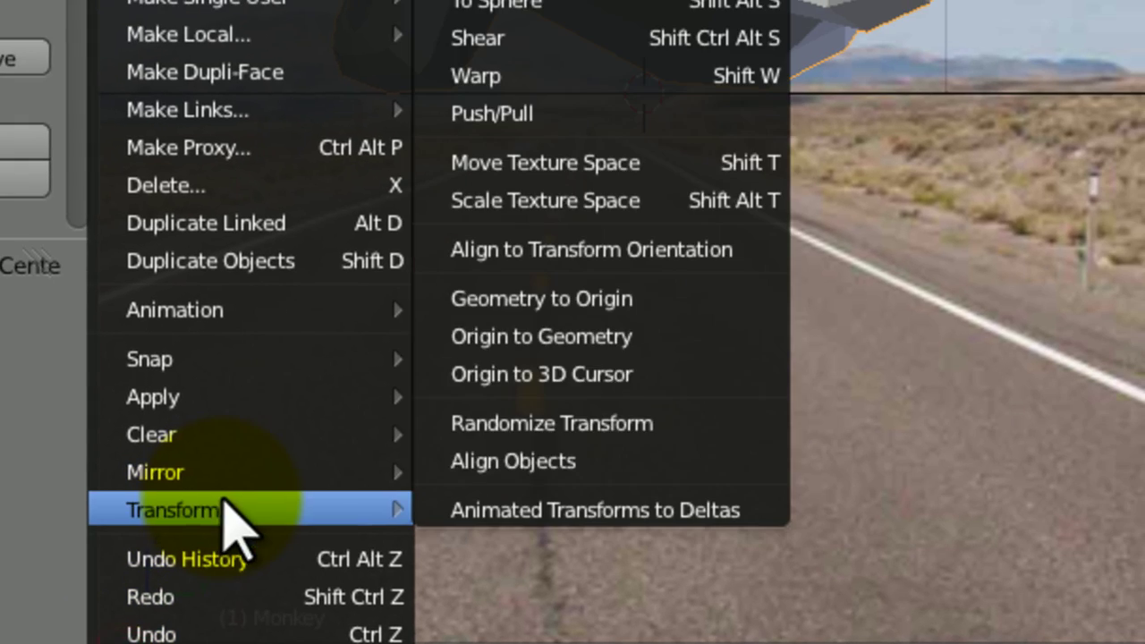
{"action": "left_click", "coordinate": [608, 352]}
- Scale the monkey up to about 2.16 in the camera view
{"action": "scroll", "coordinate": [767, 242], "scroll_direction": "down", "scroll_amount": 5}
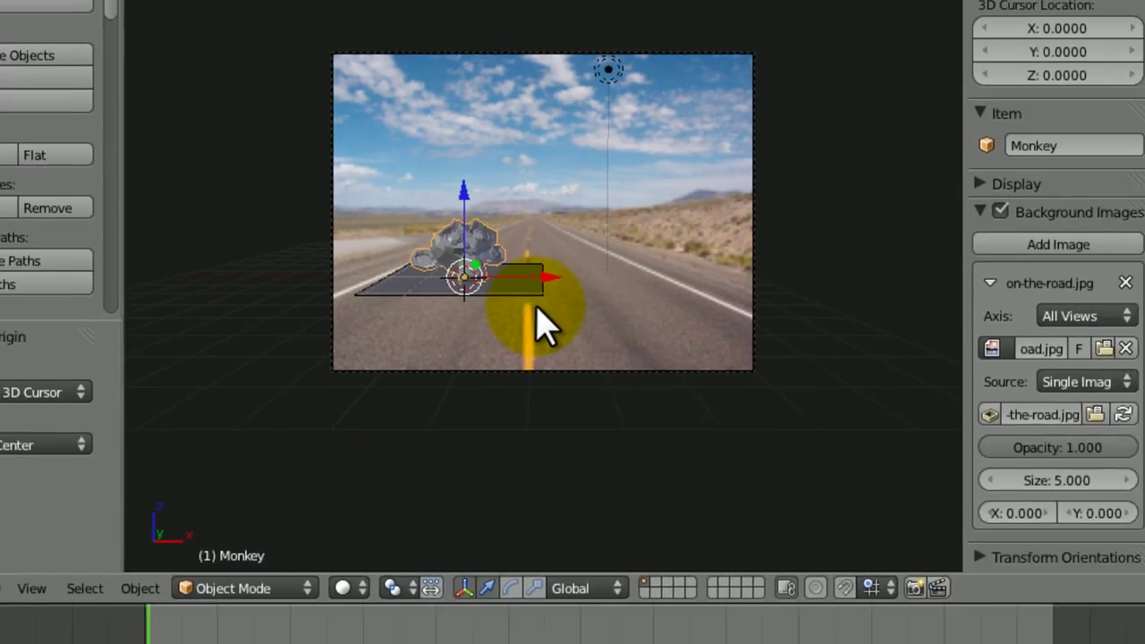
{"action": "key", "text": "s"}
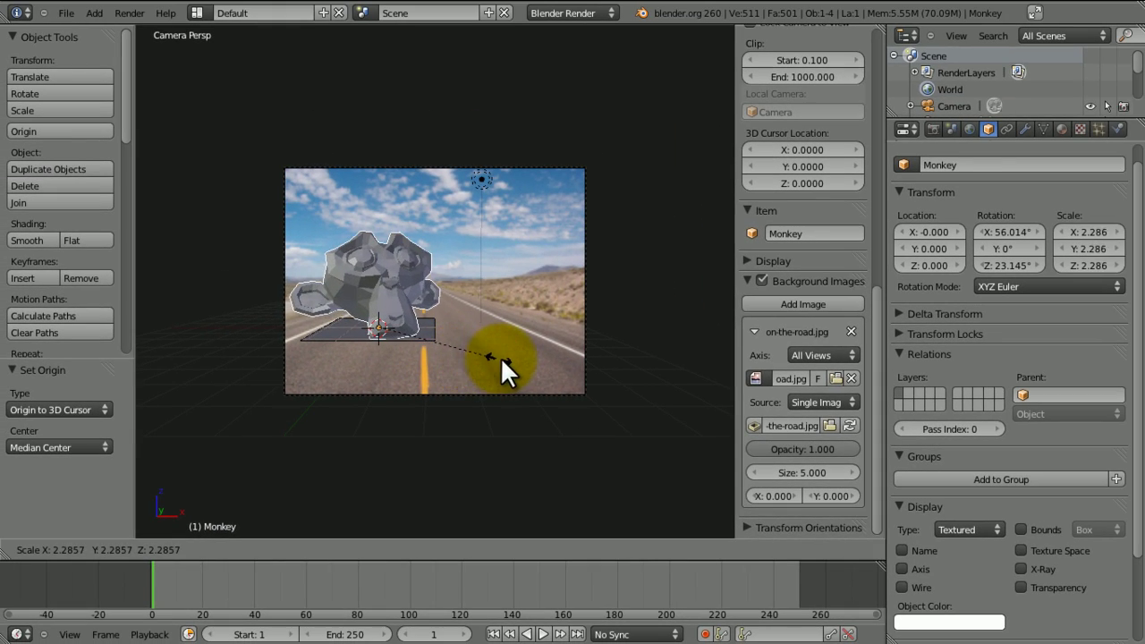
{"action": "left_click", "coordinate": [501, 357]}
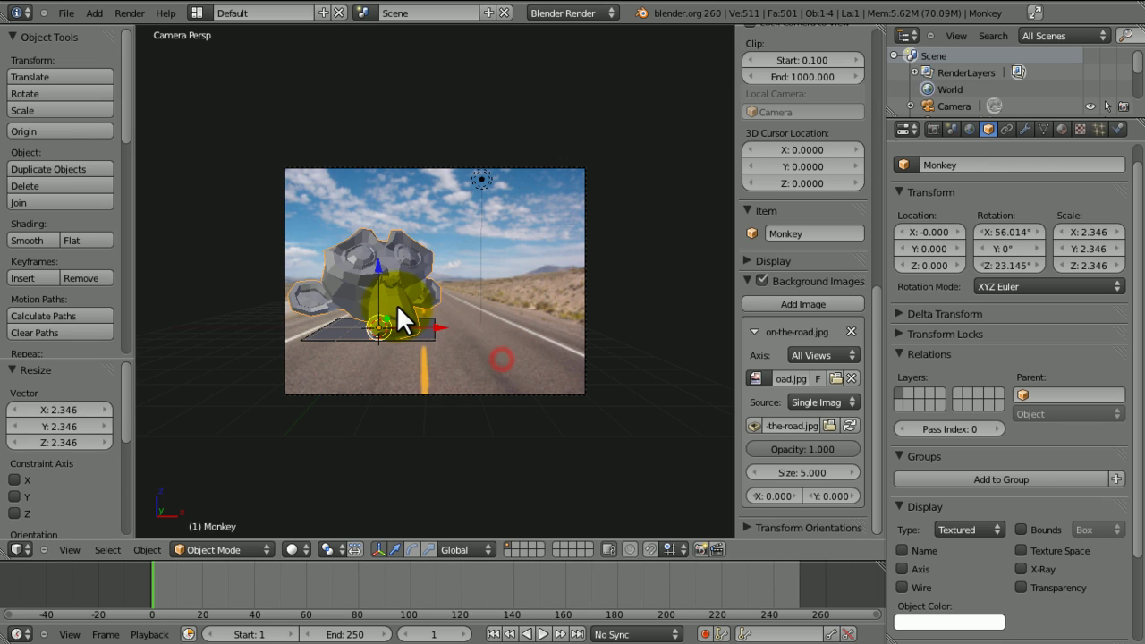
{"action": "key", "text": "s"}
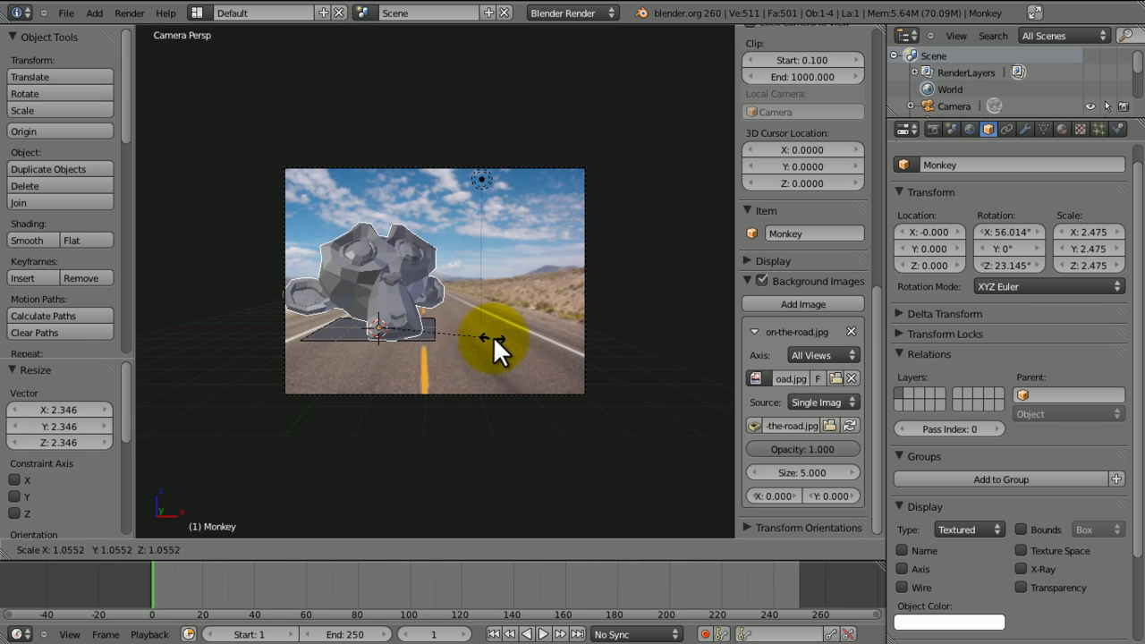
{"action": "left_click", "coordinate": [493, 337]}
{"action": "key", "text": "s"}
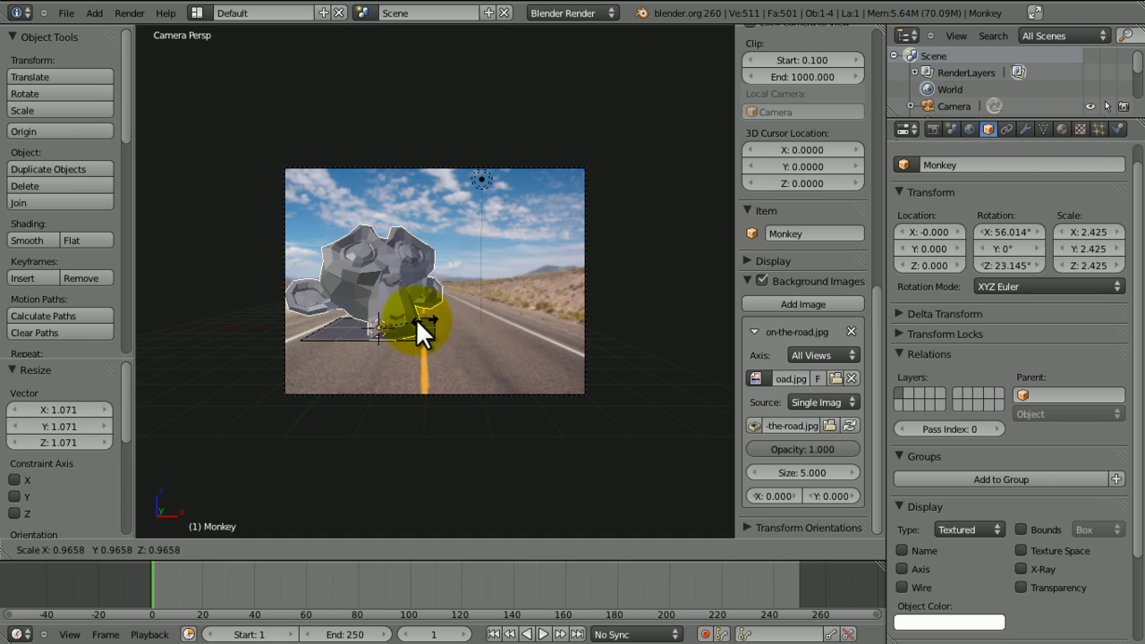
{"action": "left_click", "coordinate": [419, 319]}
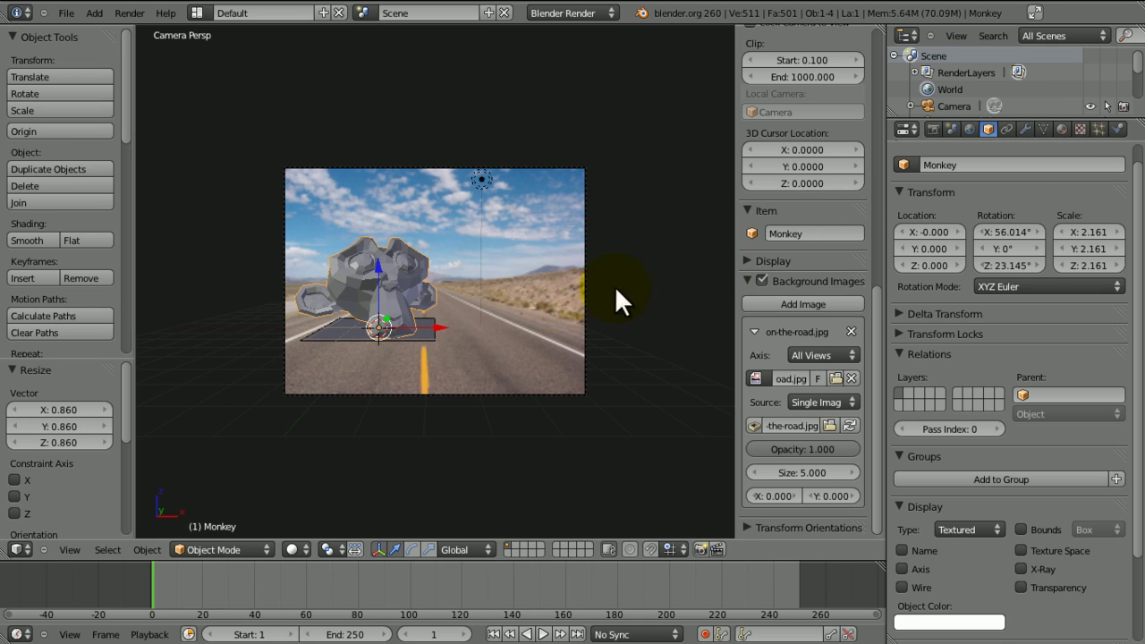
- Add a Subdivision Surface modifier with 2 view subdivisions to the monkey and shade it smooth
{"action": "right_click", "coordinate": [442, 327]}
{"action": "right_click", "coordinate": [420, 295]}
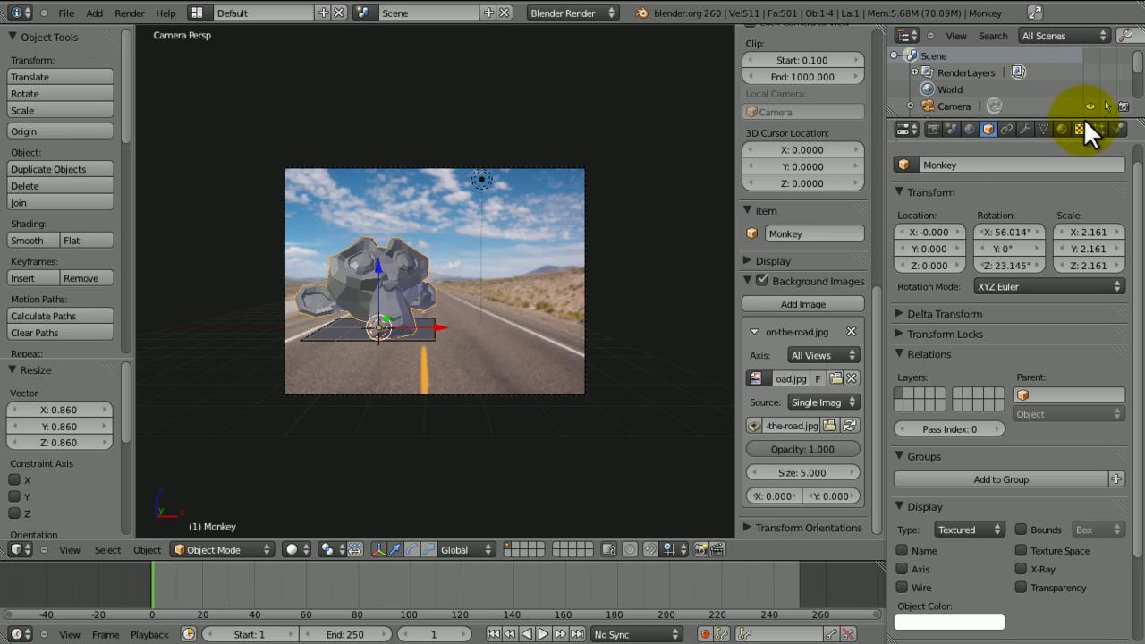
{"action": "left_click", "coordinate": [1027, 127]}
{"action": "left_click", "coordinate": [949, 206]}
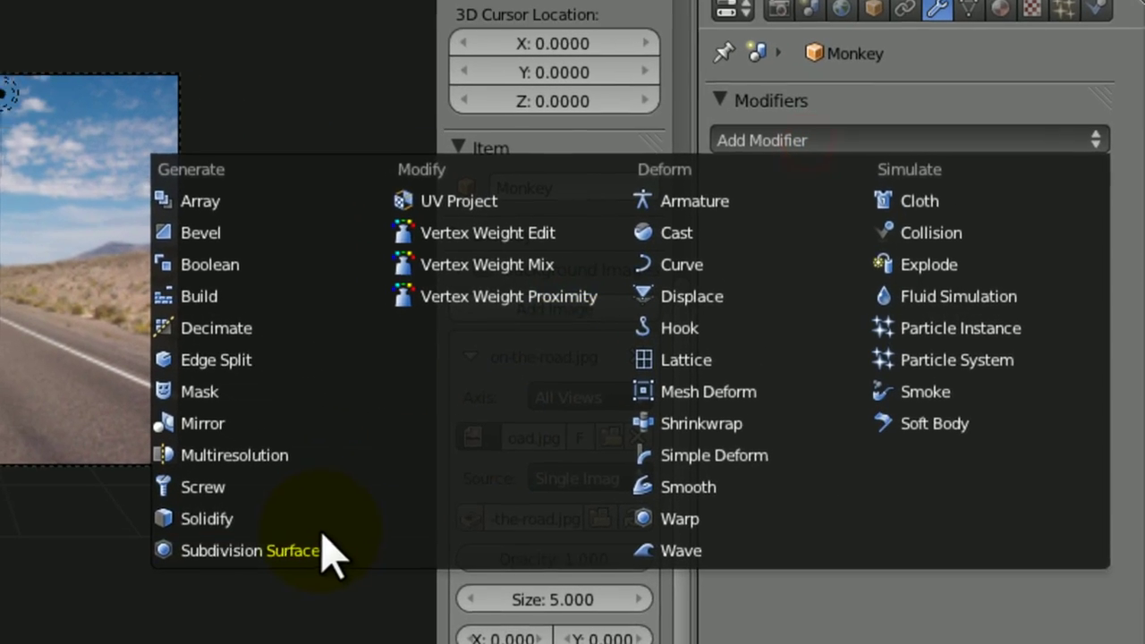
{"action": "left_click", "coordinate": [307, 553]}
{"action": "left_click", "coordinate": [890, 340]}
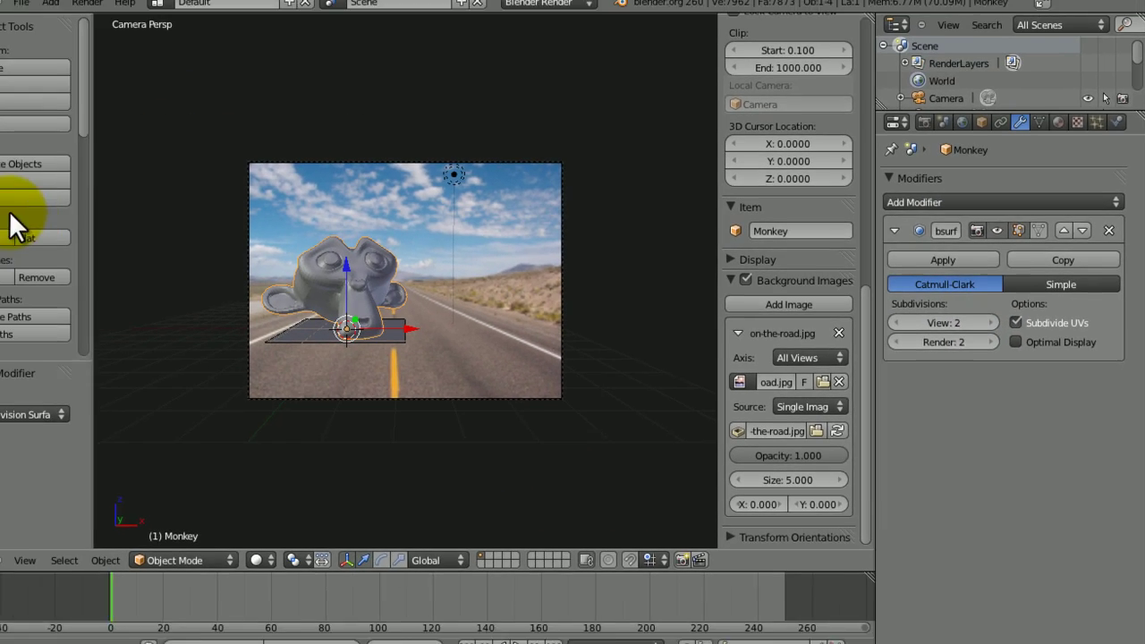
{"action": "left_click", "coordinate": [39, 238]}
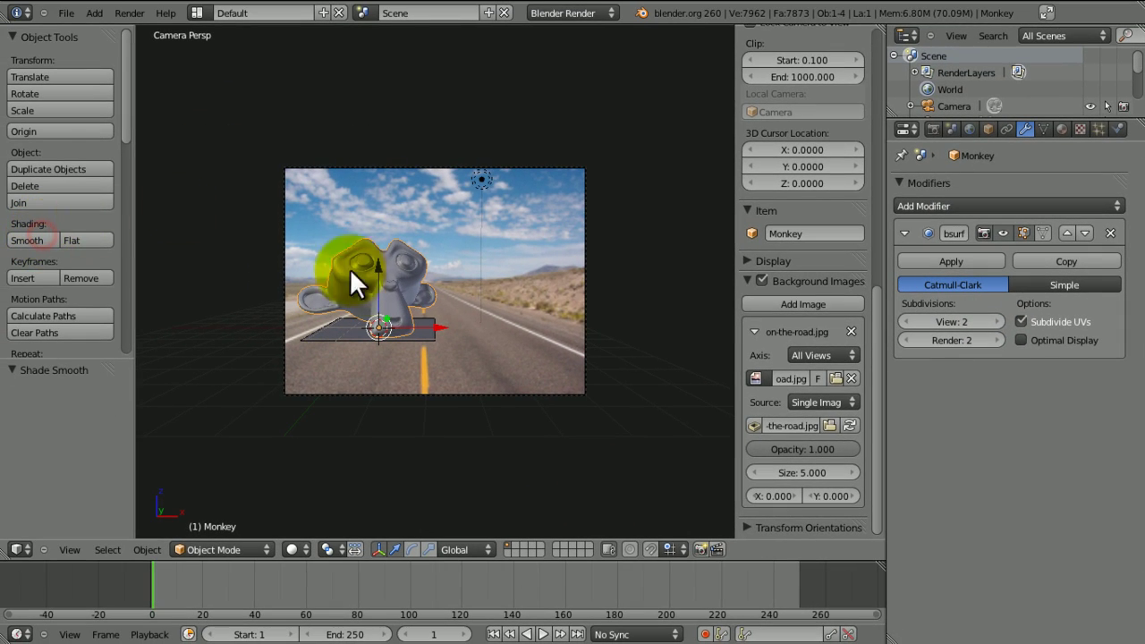
- Move the plane about 1.53 units along X and scale it up about 4.6 times
{"action": "right_click", "coordinate": [429, 315]}
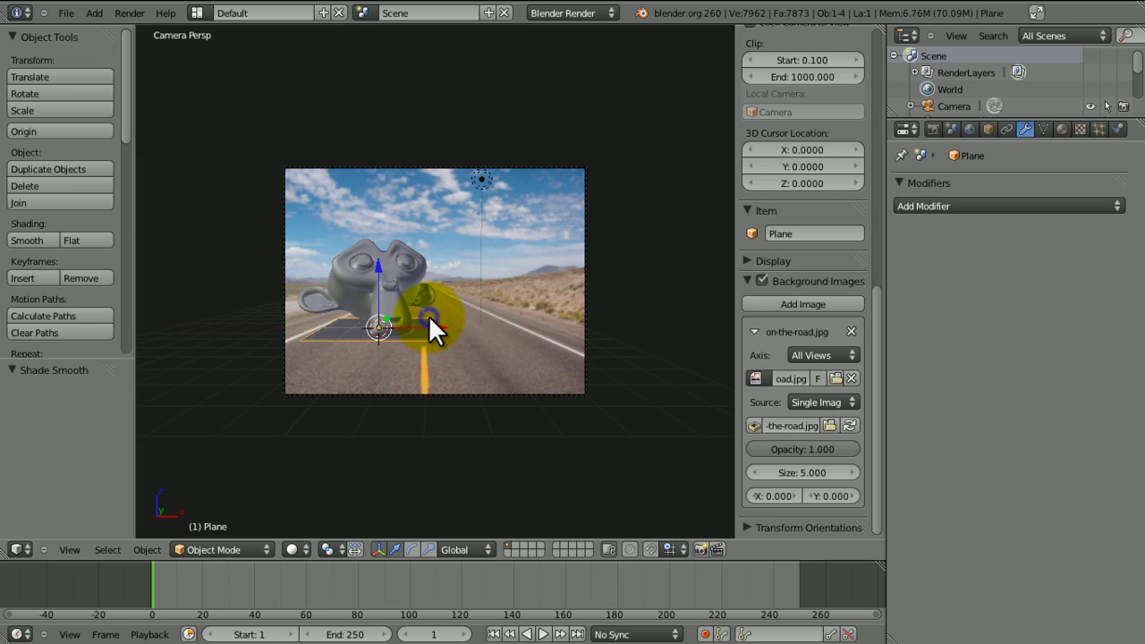
{"action": "key", "text": "g"}
{"action": "key", "text": "x"}
{"action": "left_click", "coordinate": [468, 329]}
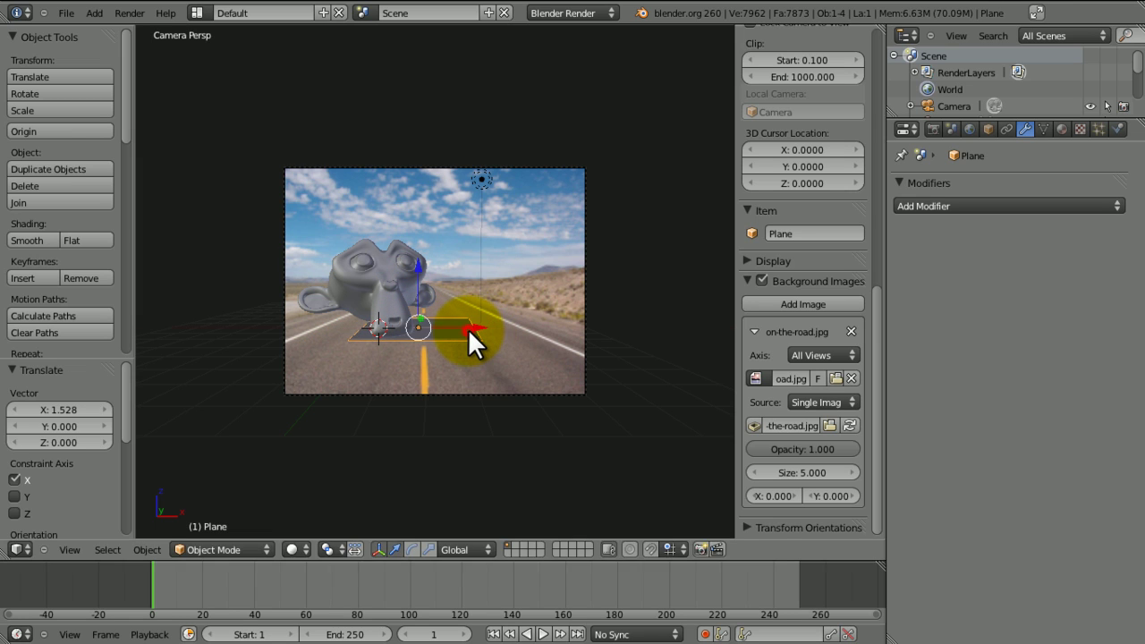
{"action": "key", "text": "s"}
{"action": "left_click", "coordinate": [646, 352]}
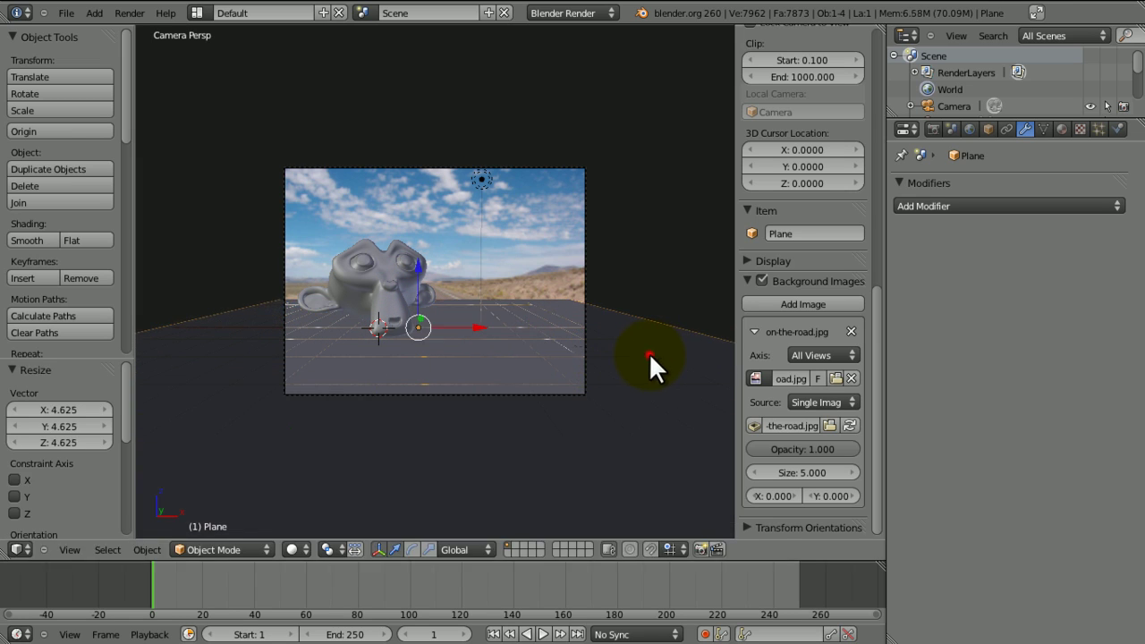
- Enlarge the plane about 1.5 times and push it back along Y in two moves of about 3.07 and 4.73 units
{"action": "key", "text": "g"}
{"action": "key", "text": "y"}
{"action": "left_click", "coordinate": [644, 376]}
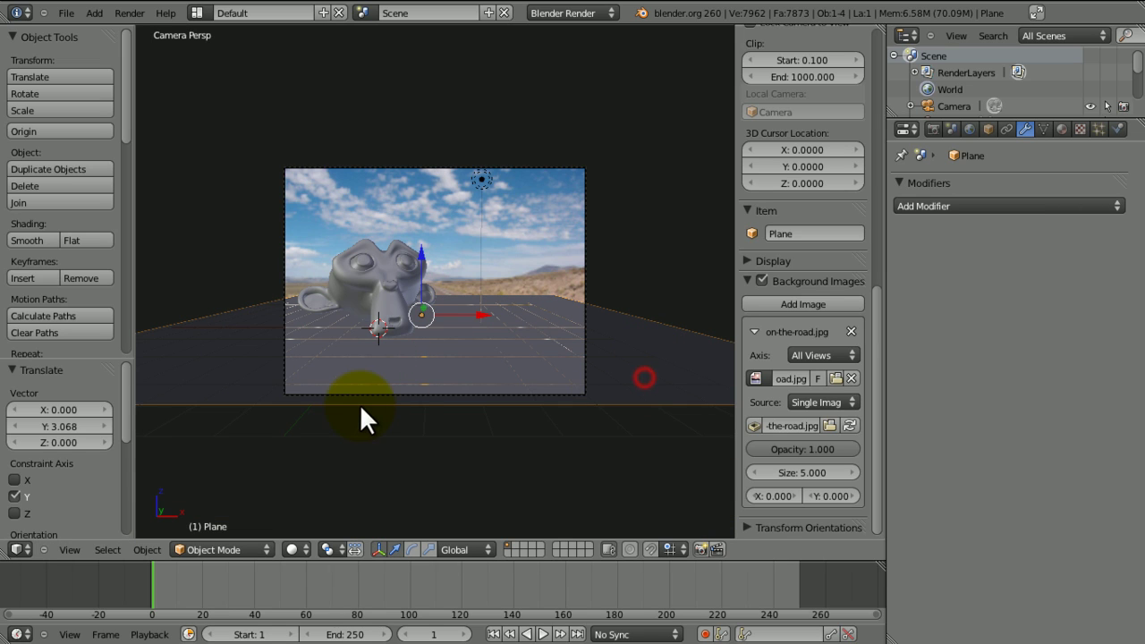
{"action": "key", "text": "s"}
{"action": "left_click", "coordinate": [506, 411]}
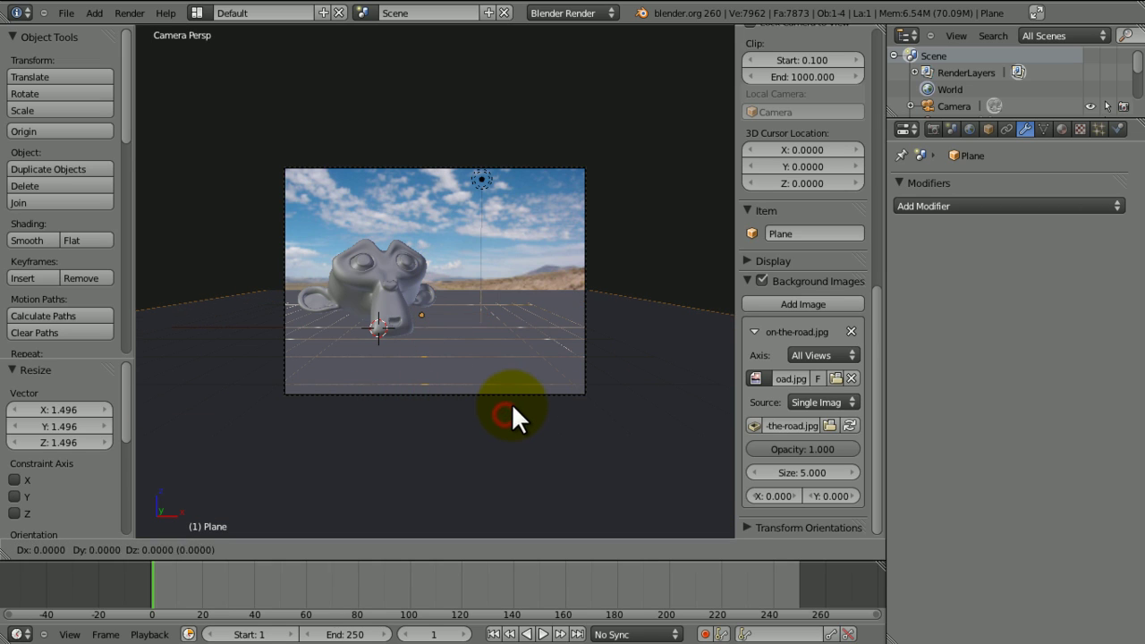
{"action": "key", "text": "g"}
{"action": "key", "text": "y"}
{"action": "left_click", "coordinate": [500, 425]}
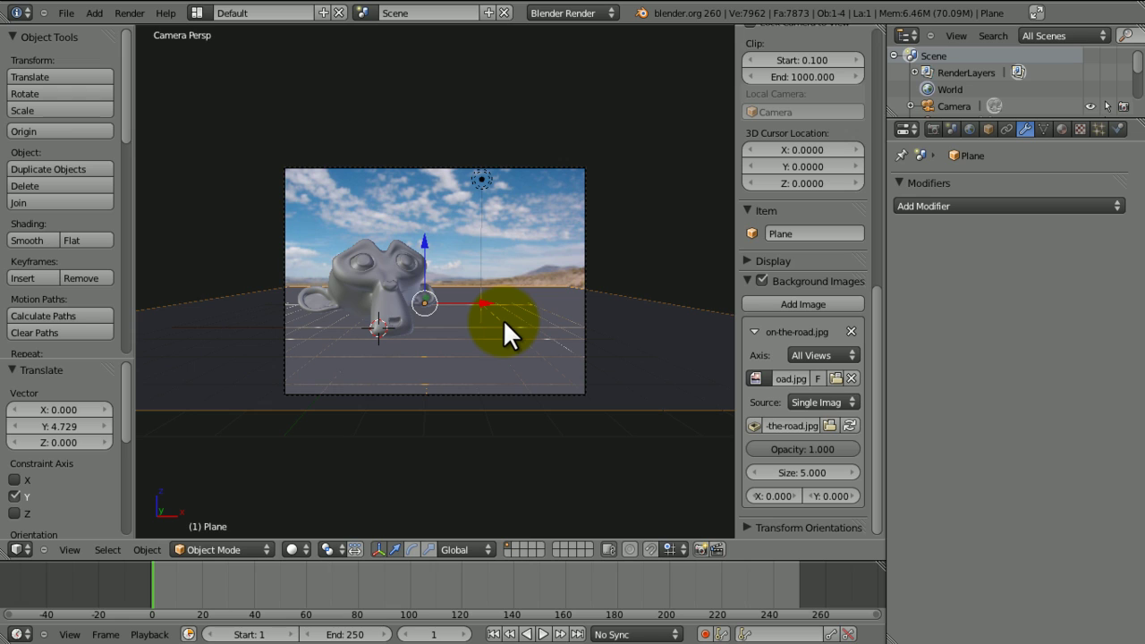
- Hide the monkey and the plane together, reveal them once, and hide them again
{"action": "right_click", "coordinate": [391, 267]}
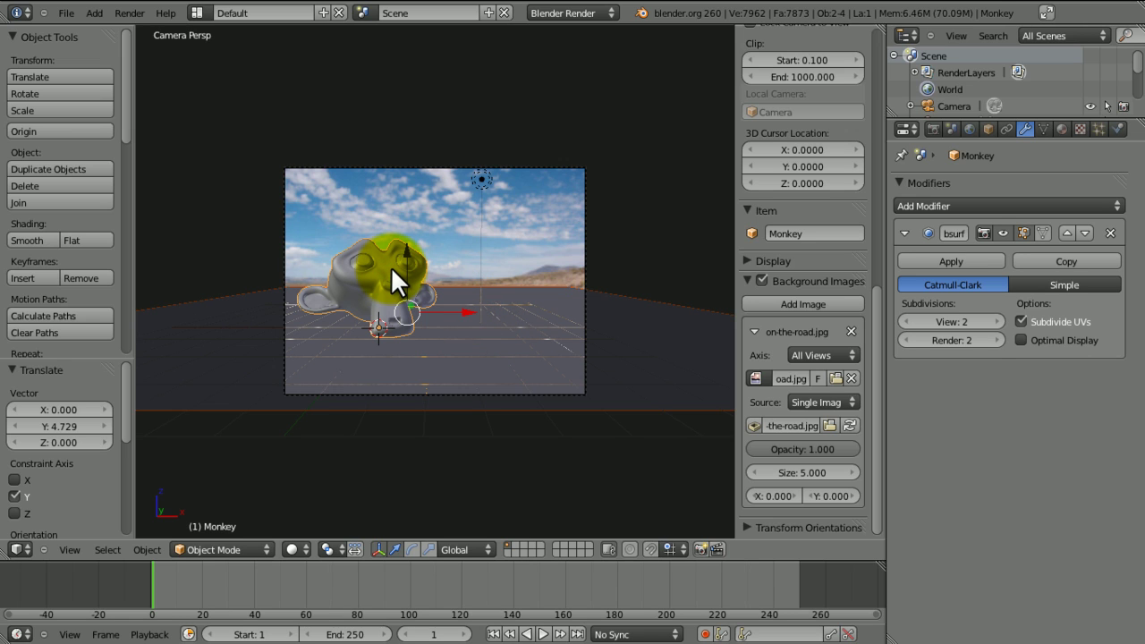
{"action": "key", "text": "h"}
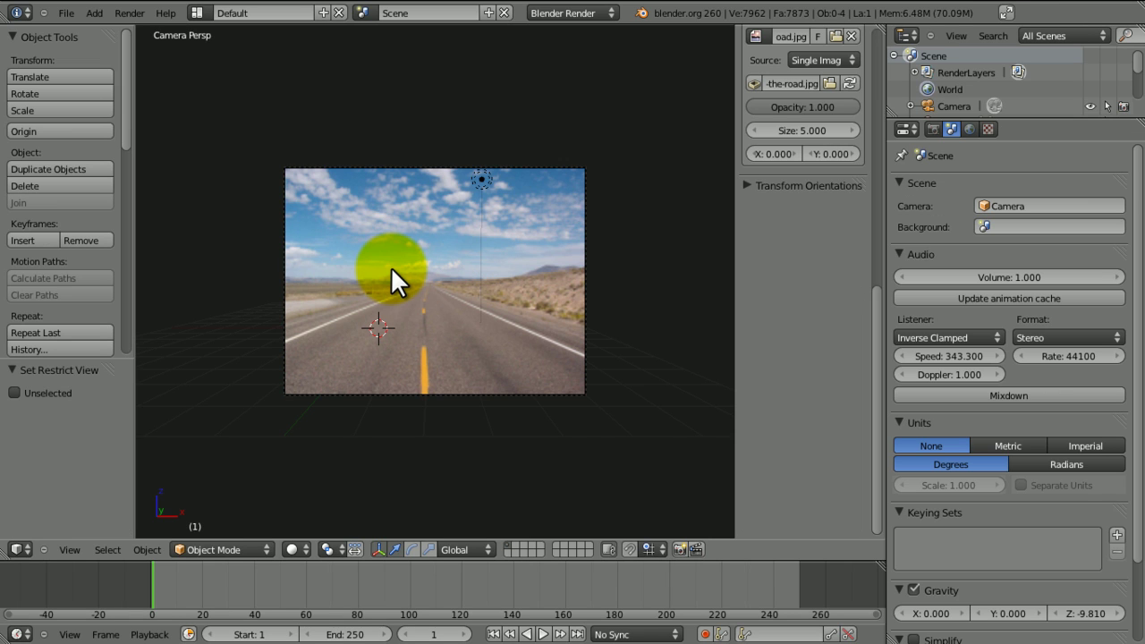
{"action": "key", "text": "alt+h"}
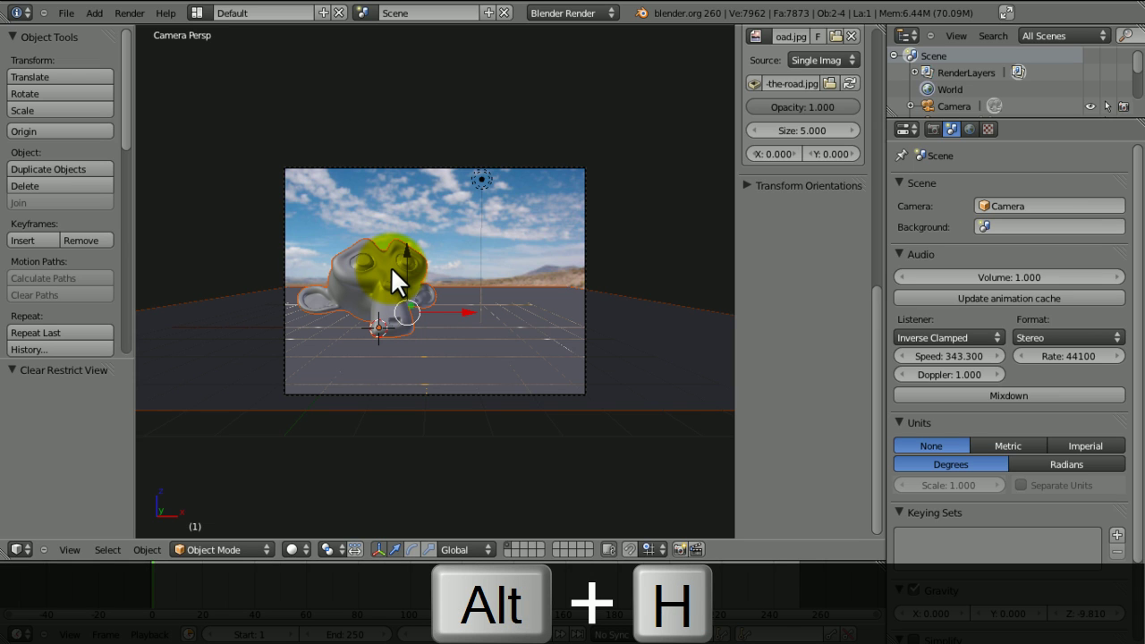
{"action": "key", "text": "h"}
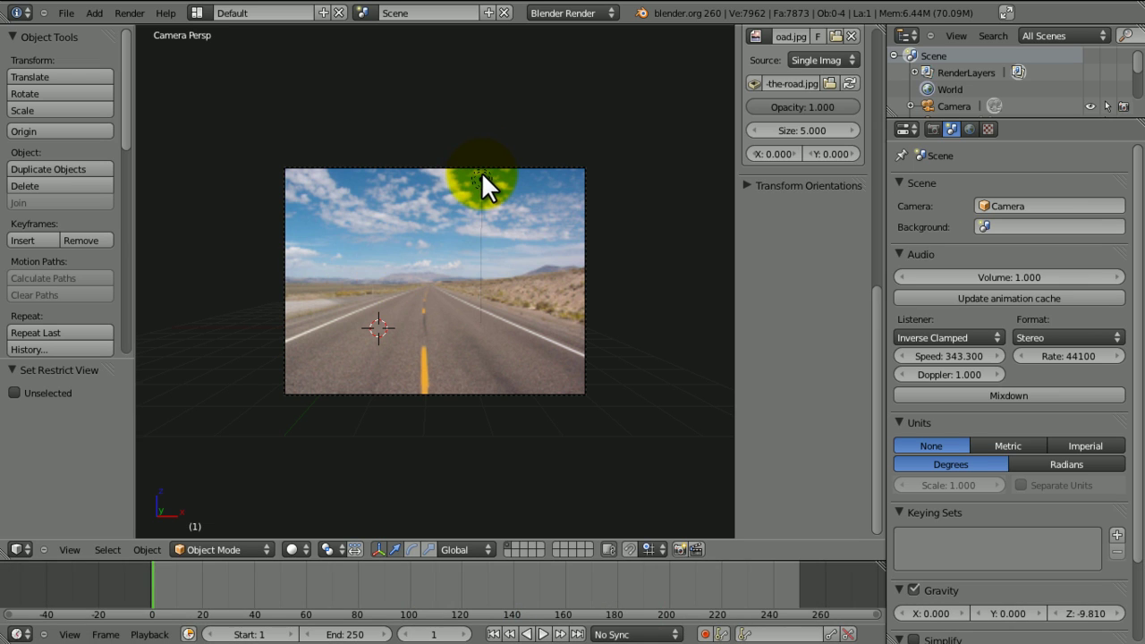
- Delete the existing lamp from the scene
{"action": "right_click", "coordinate": [482, 174]}
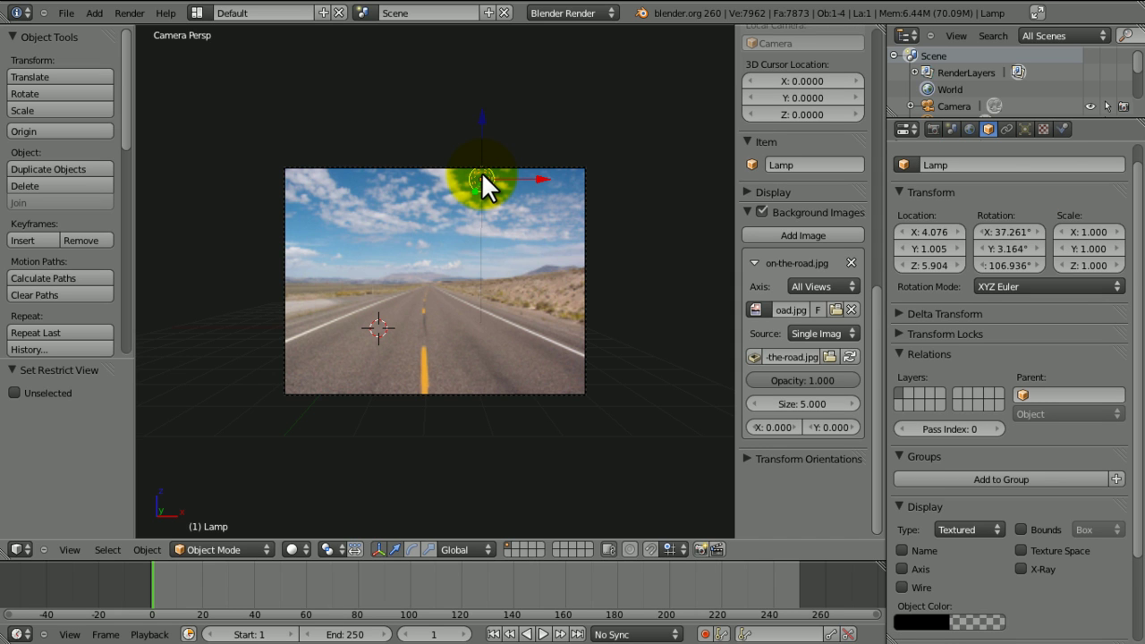
{"action": "key", "text": "KP_1"}
{"action": "scroll", "coordinate": [465, 188], "scroll_direction": "down", "scroll_amount": 4}
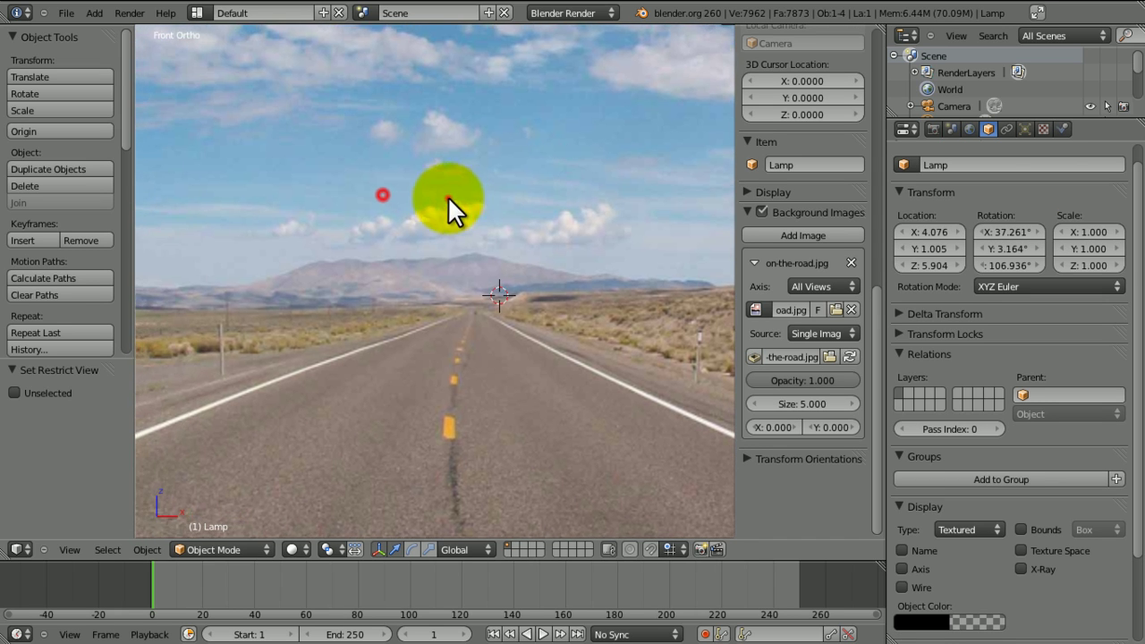
{"action": "key", "text": "x"}
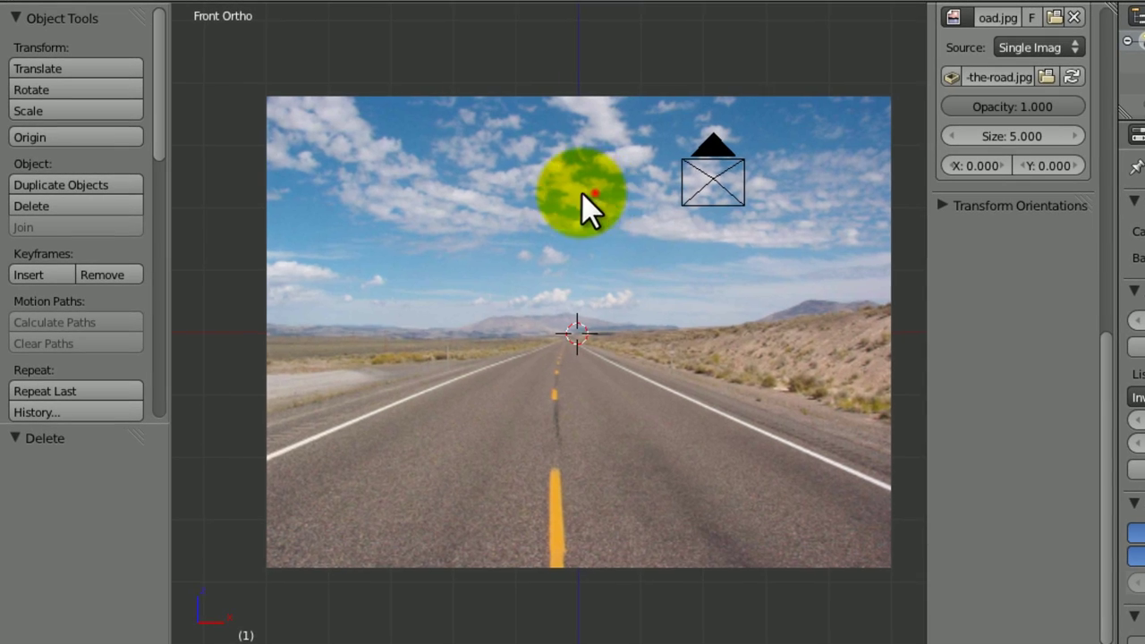
- Examine the roadside bushes, slope and posts in the background photo for the direction of light and shadows
{"action": "scroll", "coordinate": [501, 170], "scroll_direction": "down", "scroll_amount": 3}
{"action": "scroll", "coordinate": [483, 242], "scroll_direction": "up", "scroll_amount": 5}
{"action": "middle_click_drag", "start_coordinate": [385, 319], "coordinate": [253, 199], "text": "shift"}
{"action": "middle_click_drag", "start_coordinate": [348, 175], "coordinate": [411, 333], "text": "shift"}
{"action": "middle_click_drag", "start_coordinate": [662, 340], "coordinate": [599, 429], "text": "ctrl"}
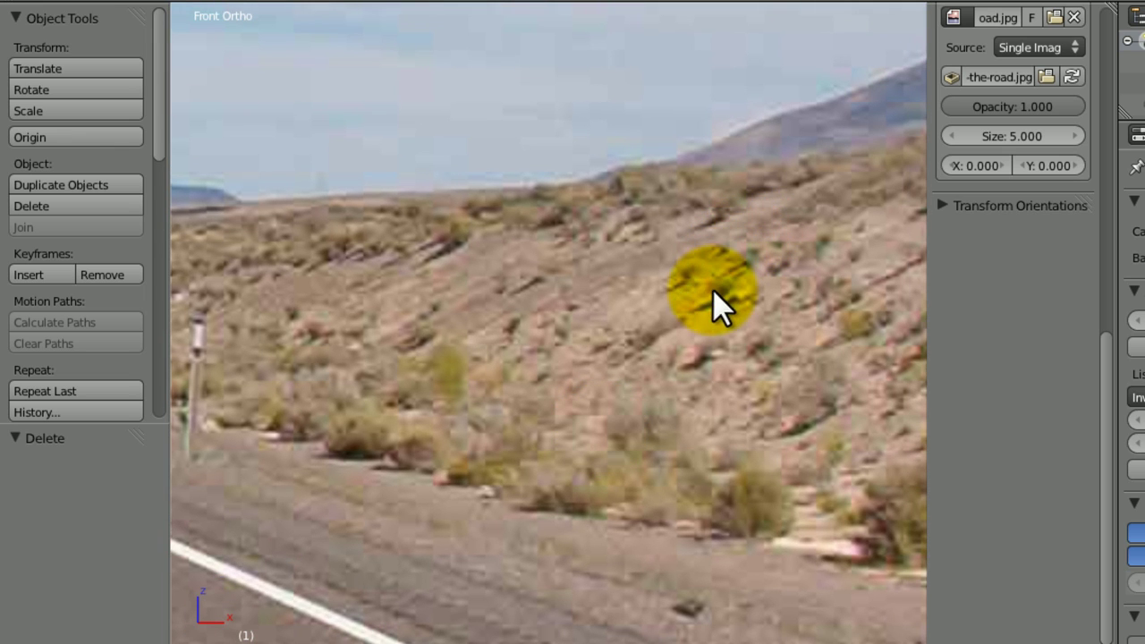
{"action": "middle_click_drag", "start_coordinate": [607, 390], "coordinate": [537, 159], "text": "ctrl"}
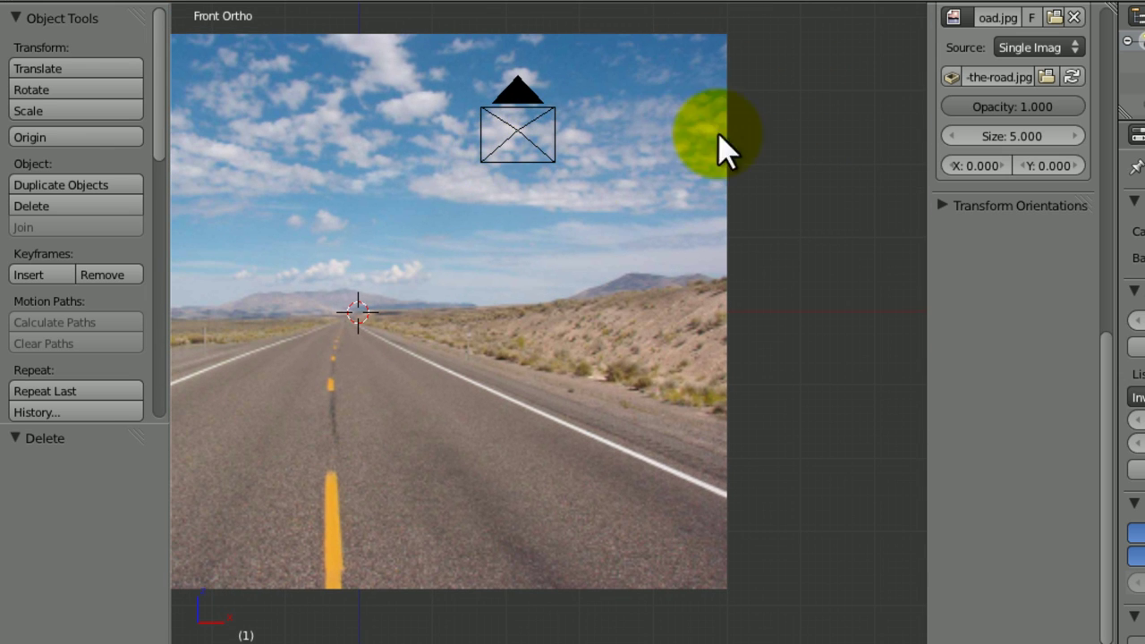
{"action": "middle_click_drag", "start_coordinate": [412, 286], "coordinate": [737, 280], "text": "shift"}
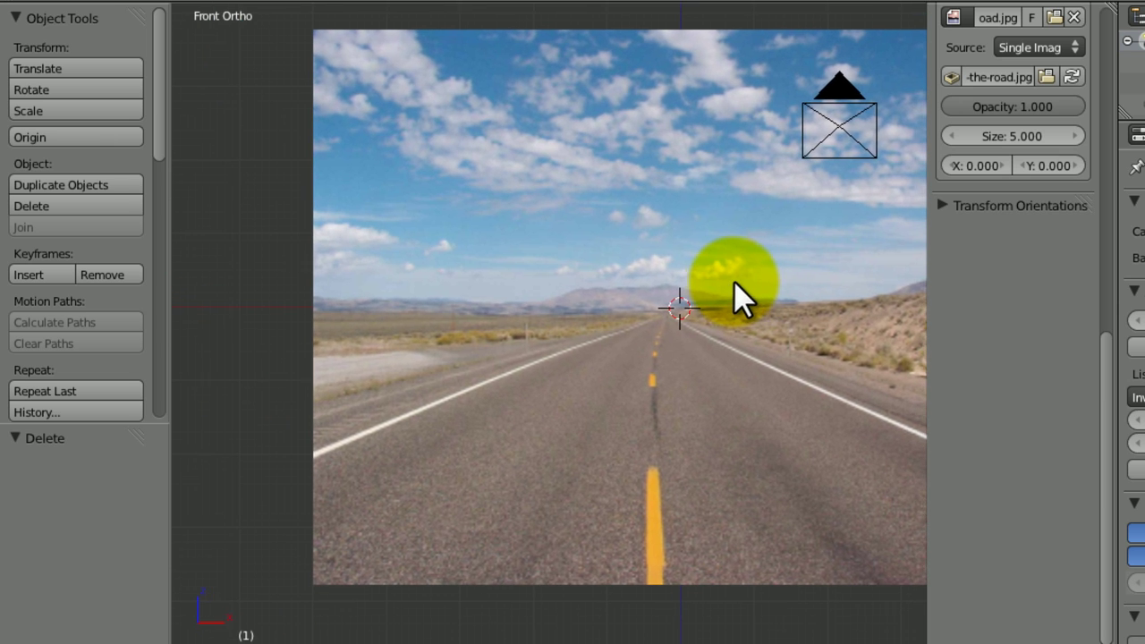
{"action": "middle_click_drag", "start_coordinate": [518, 268], "coordinate": [550, 256], "text": "ctrl"}
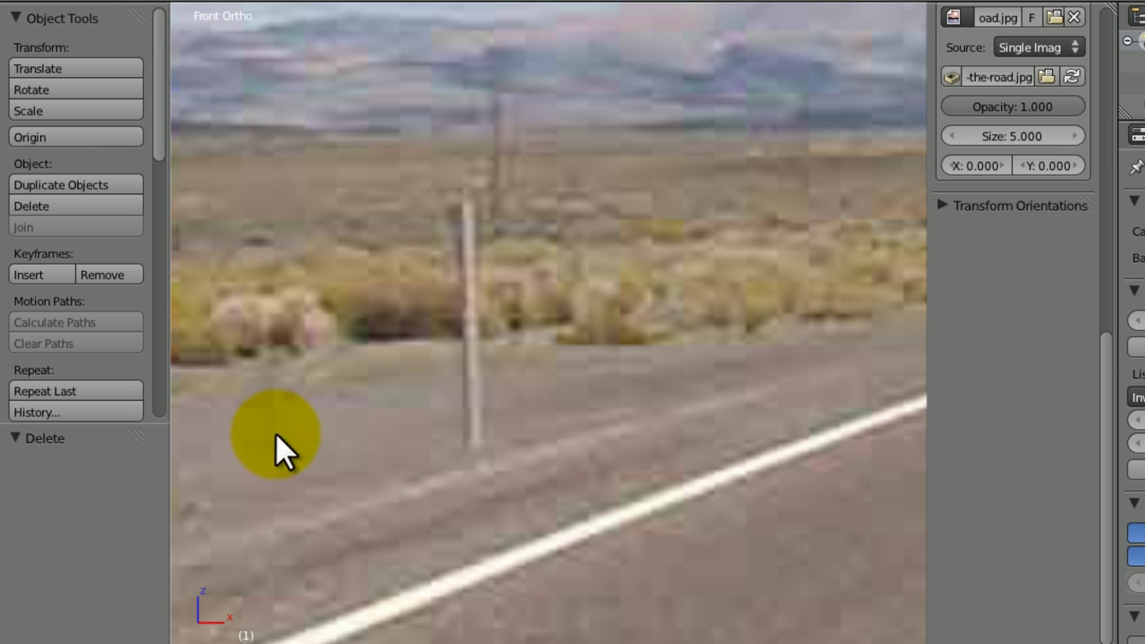
- Snap the 3D cursor back to the scene center
{"action": "key", "text": "shift+s"}
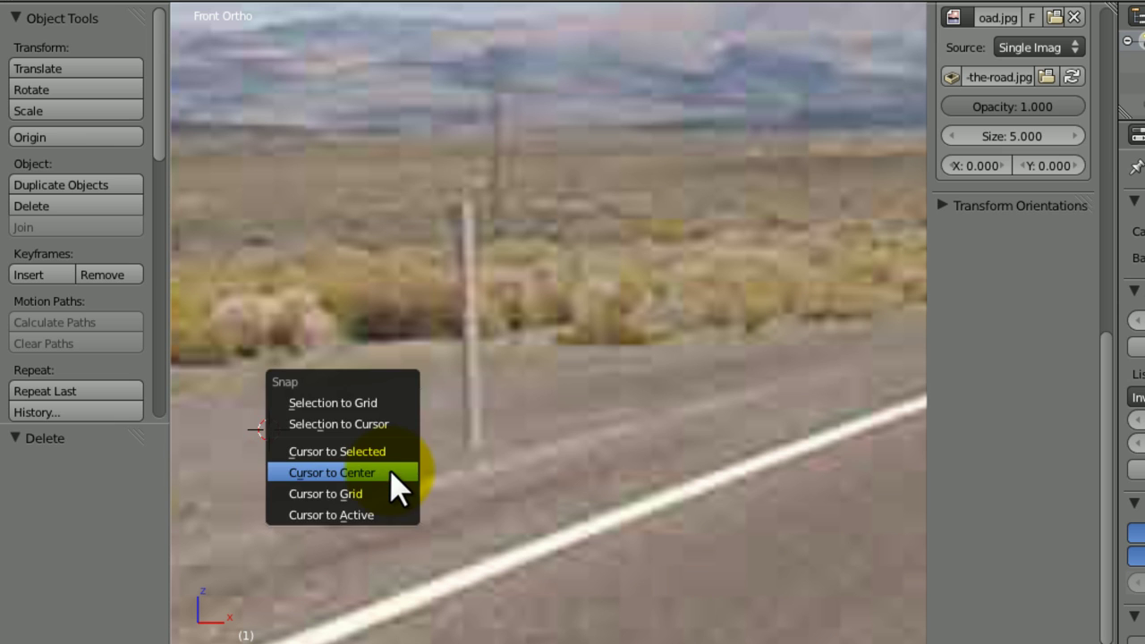
{"action": "left_click", "coordinate": [393, 472]}
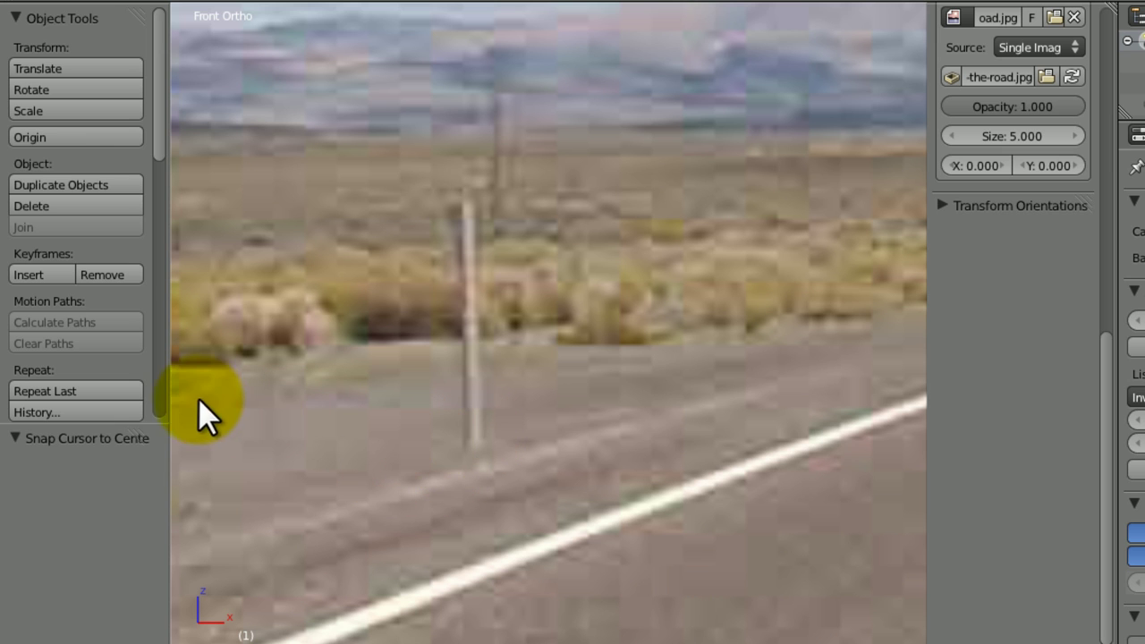
- Inspect the posts on both sides of the road in the photo to judge where their shadows fall
{"action": "scroll", "coordinate": [265, 427], "scroll_direction": "down", "scroll_amount": 8}
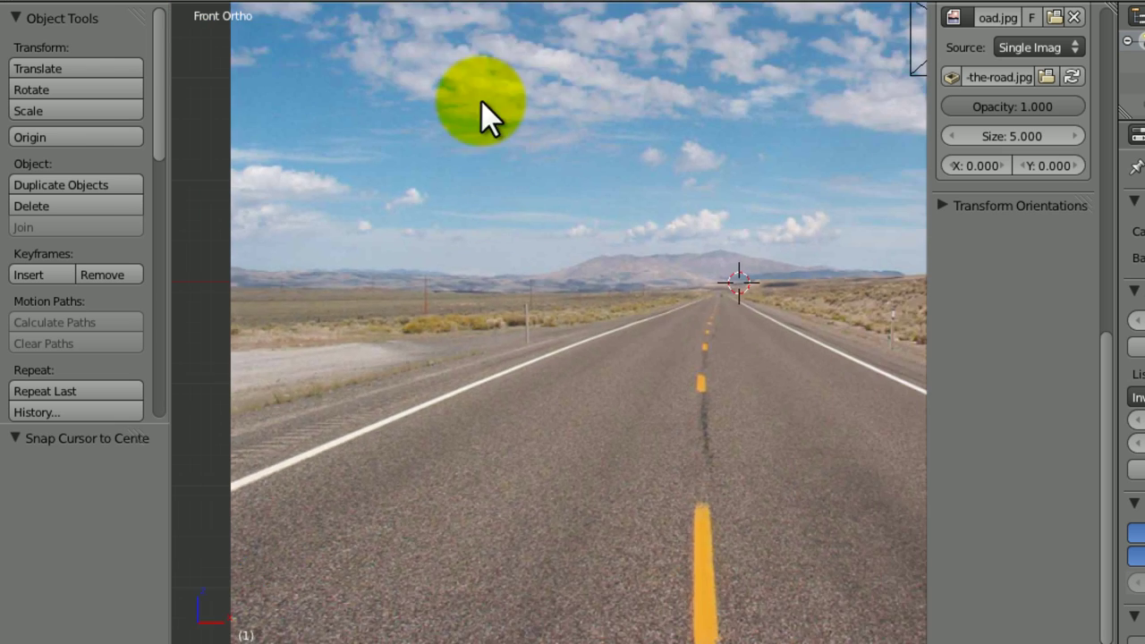
{"action": "scroll", "coordinate": [480, 99], "scroll_direction": "down", "scroll_amount": 2}
{"action": "middle_click_drag", "start_coordinate": [537, 99], "coordinate": [335, 155], "text": "shift"}
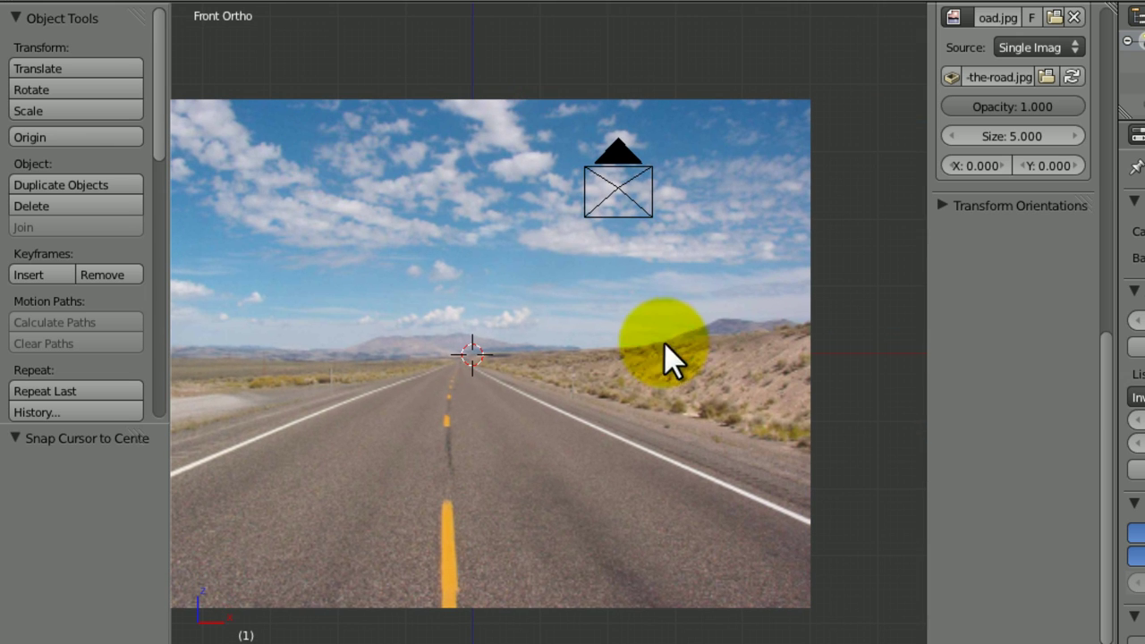
{"action": "mouse_move", "coordinate": [340, 333]}
{"action": "middle_mouse_down", "text": "shift"}
{"action": "mouse_move", "coordinate": [352, 342]}
{"action": "mouse_move", "coordinate": [536, 314]}
{"action": "mouse_move", "coordinate": [567, 358]}
{"action": "mouse_move", "coordinate": [521, 530]}
{"action": "mouse_move", "coordinate": [583, 358]}
{"action": "mouse_move", "coordinate": [609, 353]}
{"action": "middle_mouse_up", "text": "shift"}
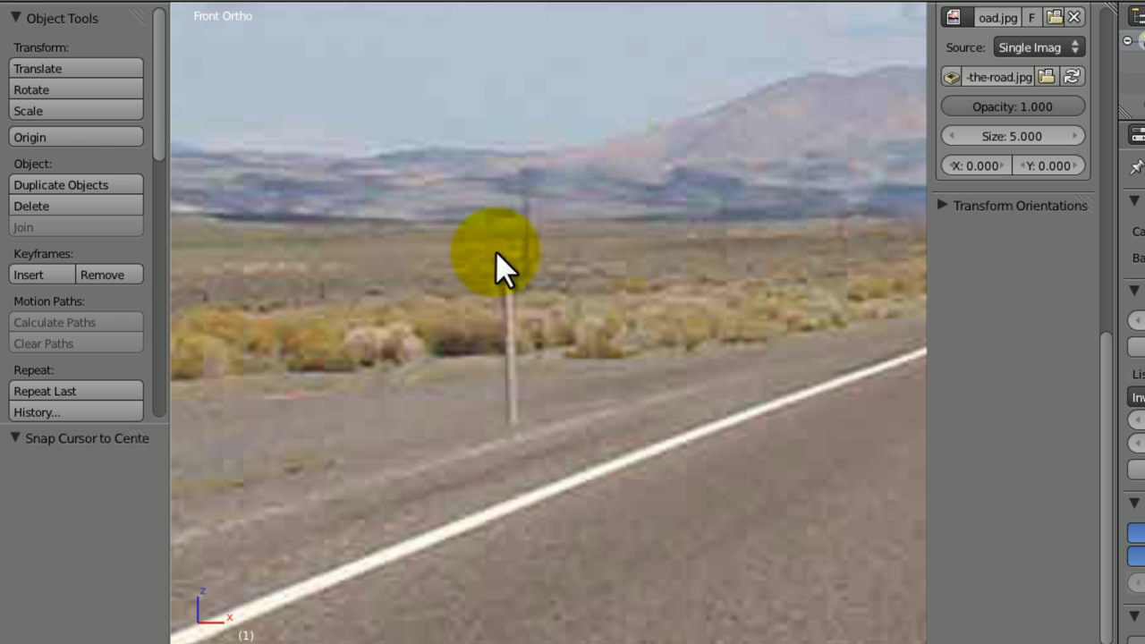
{"action": "middle_click_drag", "start_coordinate": [531, 410], "coordinate": [333, 304], "text": "shift"}
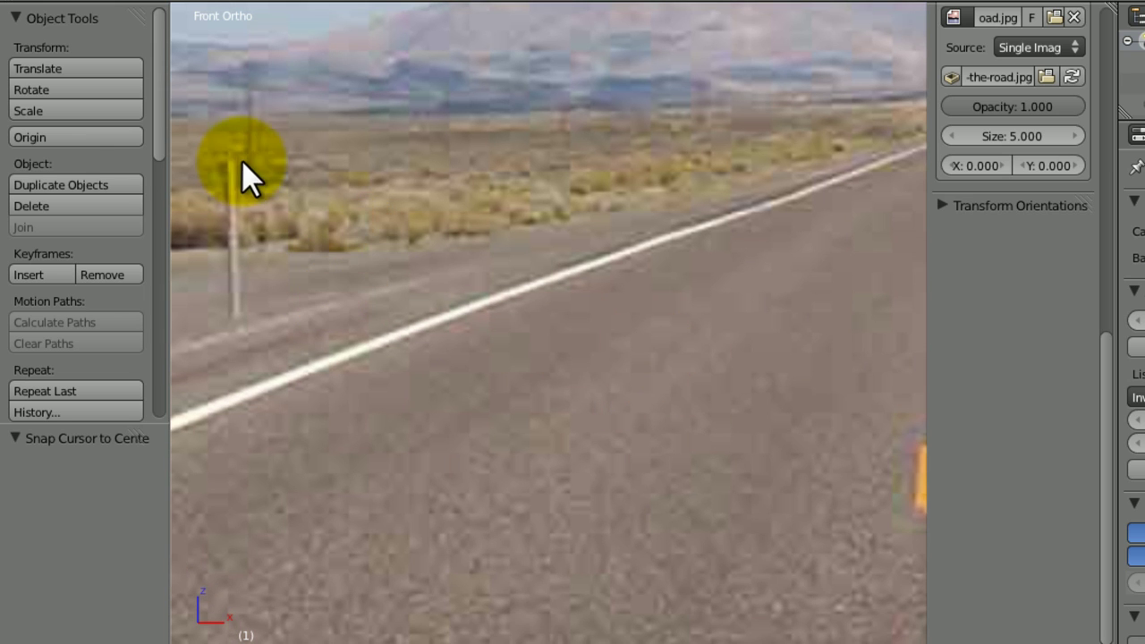
{"action": "middle_click_drag", "start_coordinate": [609, 309], "coordinate": [313, 268], "text": "shift"}
{"action": "middle_click_drag", "start_coordinate": [576, 276], "coordinate": [291, 261], "text": "shift"}
{"action": "middle_click_drag", "start_coordinate": [585, 251], "coordinate": [322, 272], "text": "shift"}
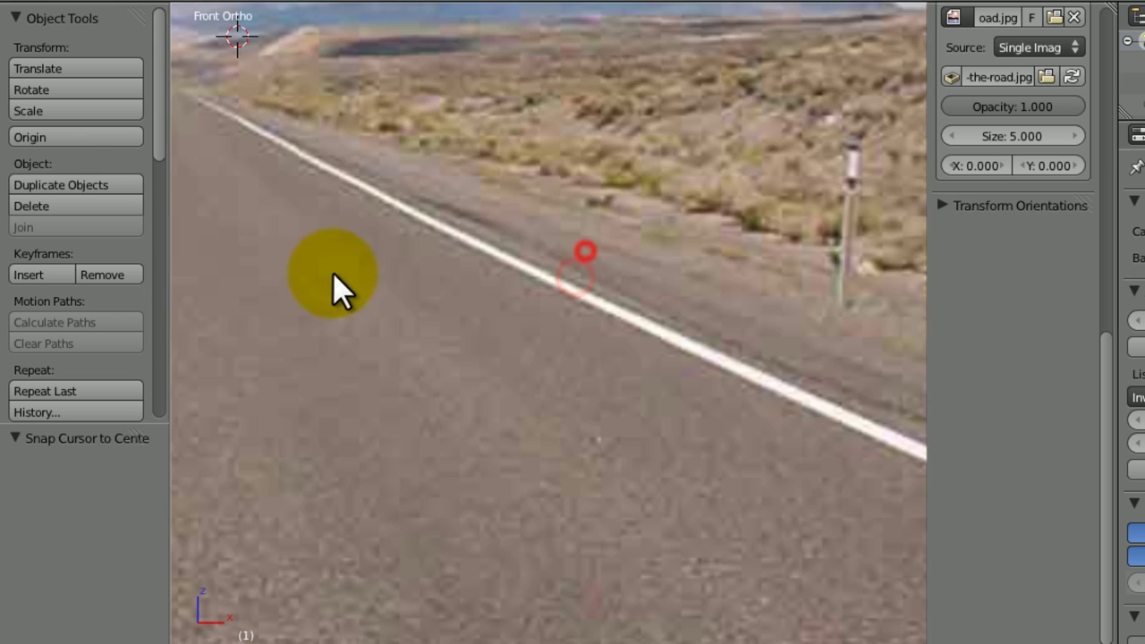
{"action": "middle_click_drag", "start_coordinate": [590, 248], "coordinate": [288, 499], "text": "shift"}
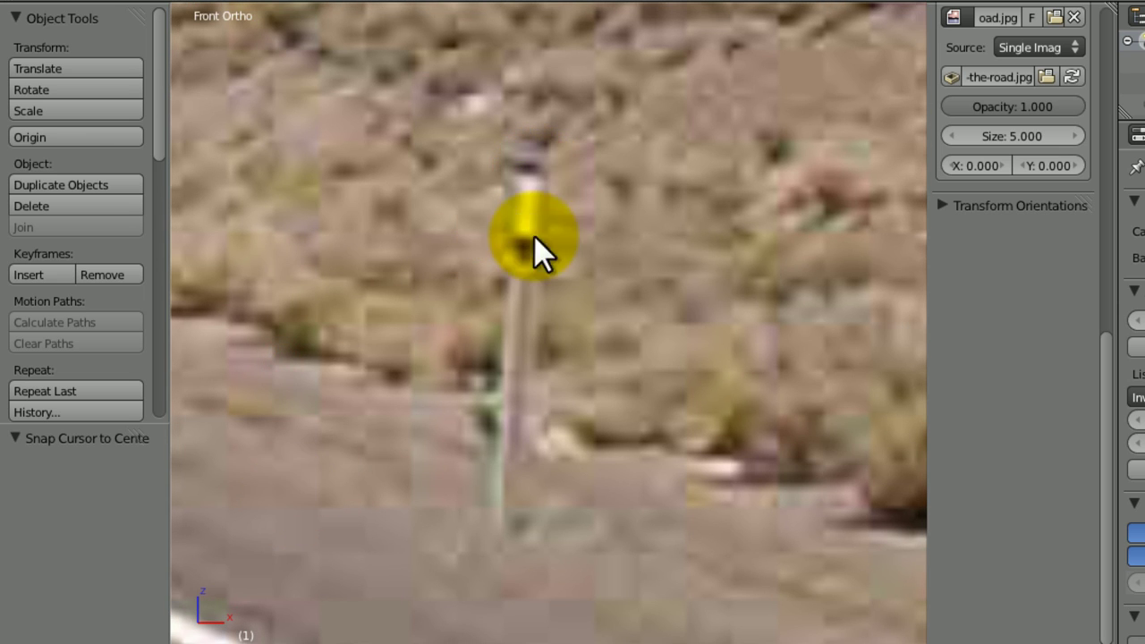
{"action": "left_click", "coordinate": [498, 511]}
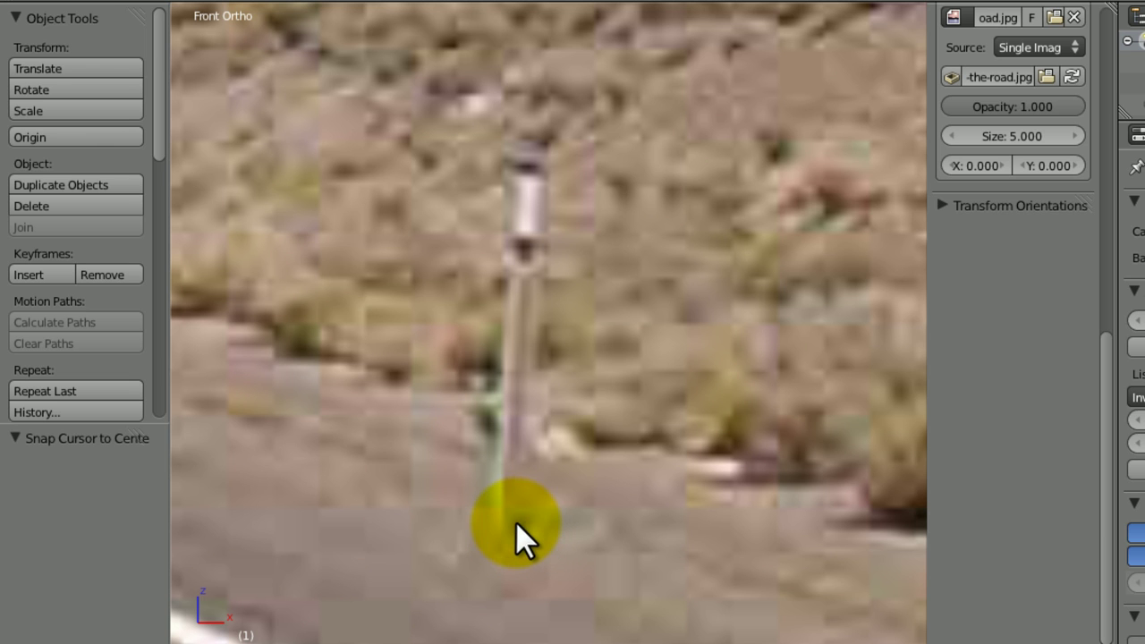
{"action": "scroll", "coordinate": [516, 511], "scroll_direction": "down", "scroll_amount": 10}
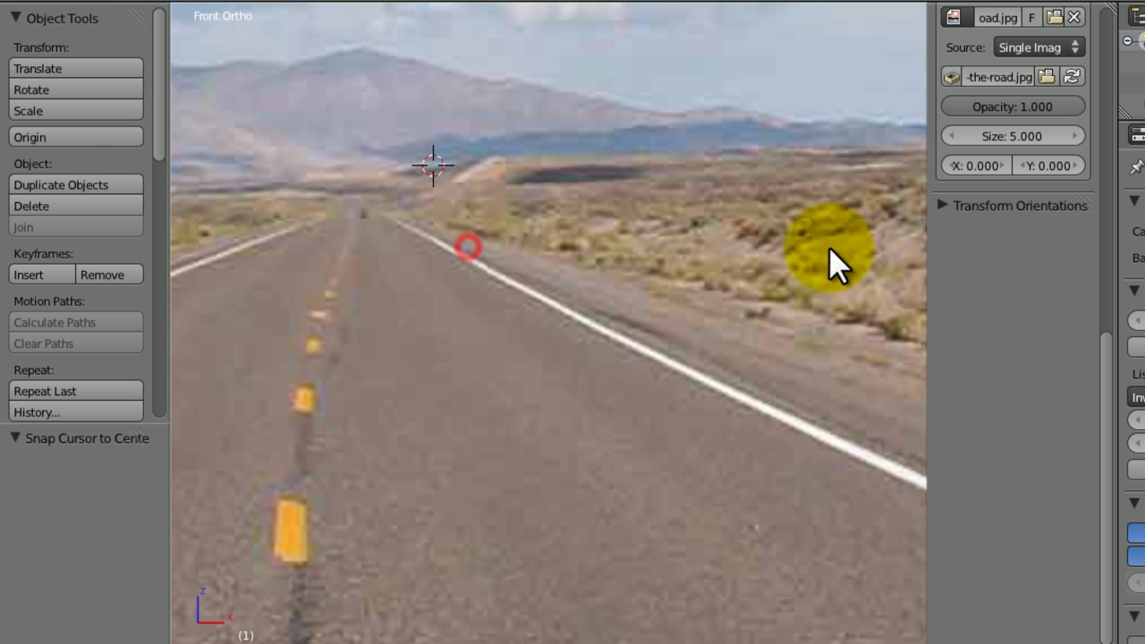
{"action": "middle_click_drag", "start_coordinate": [391, 276], "coordinate": [877, 263], "text": "shift"}
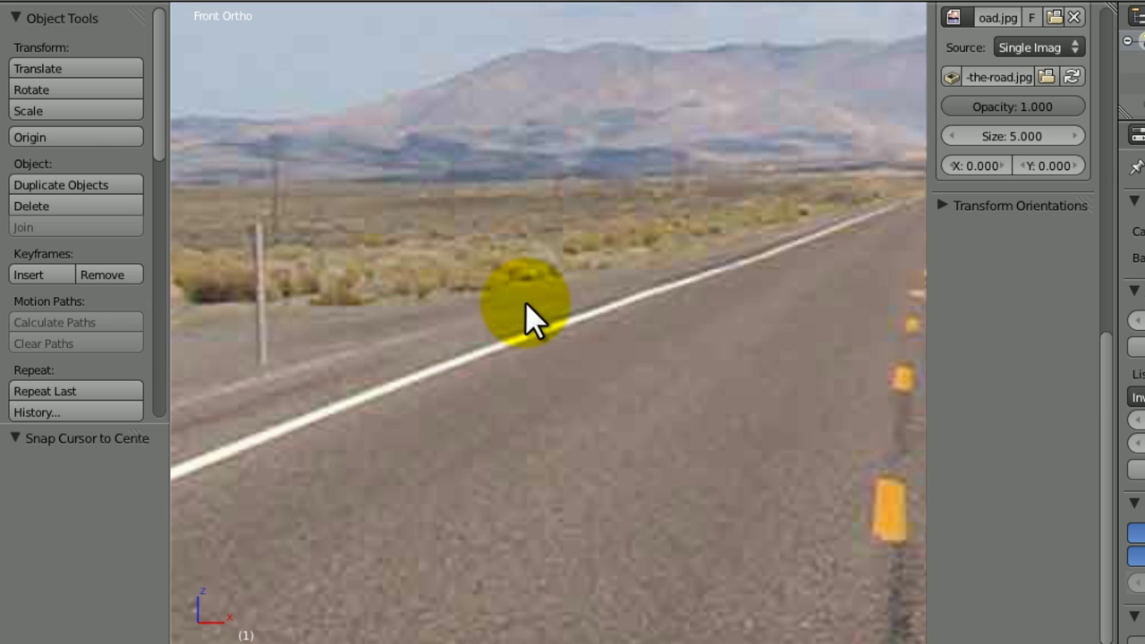
{"action": "middle_click_drag", "start_coordinate": [519, 305], "coordinate": [557, 273], "text": "shift"}
{"action": "scroll", "coordinate": [557, 269], "scroll_direction": "down", "scroll_amount": 4}
{"action": "middle_click_drag", "start_coordinate": [573, 220], "coordinate": [463, 206], "text": "shift"}
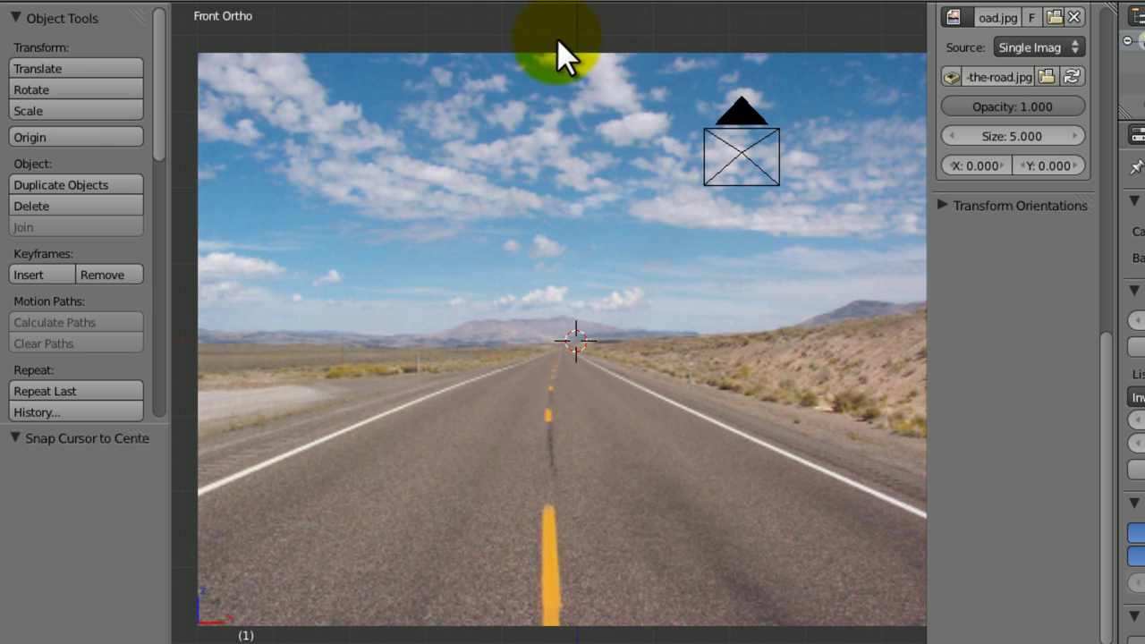
- Add a Sun lamp at the scene center and raise it about 8.96 units along Z
{"action": "key", "text": "KP_3"}
{"action": "middle_click_drag", "start_coordinate": [514, 112], "coordinate": [501, 69], "text": "ctrl"}
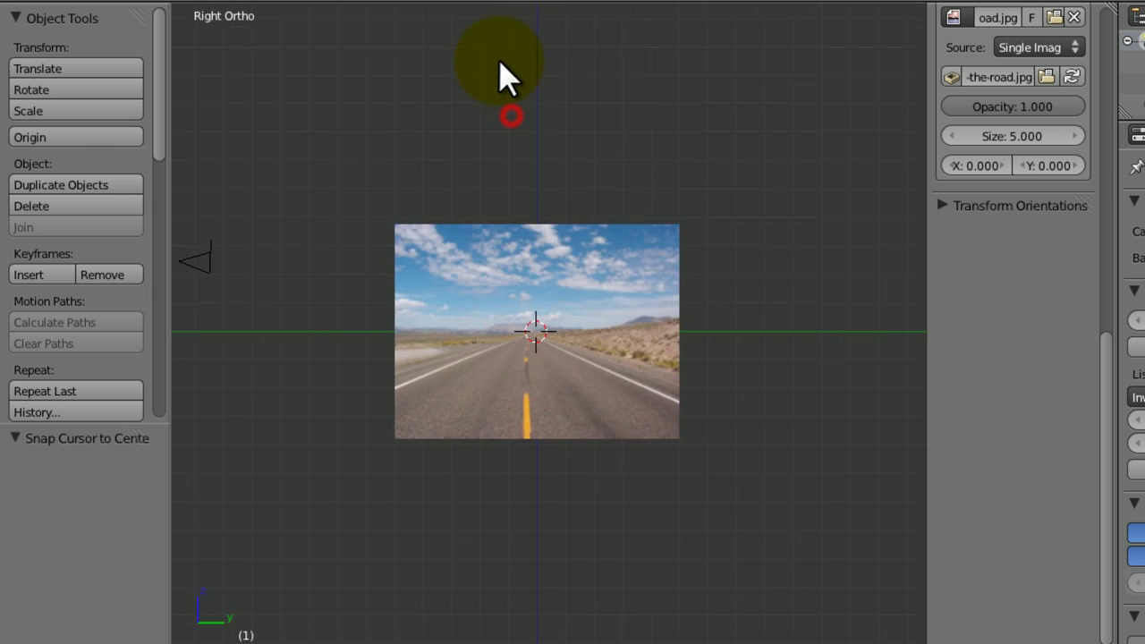
{"action": "key", "text": "shift+a"}
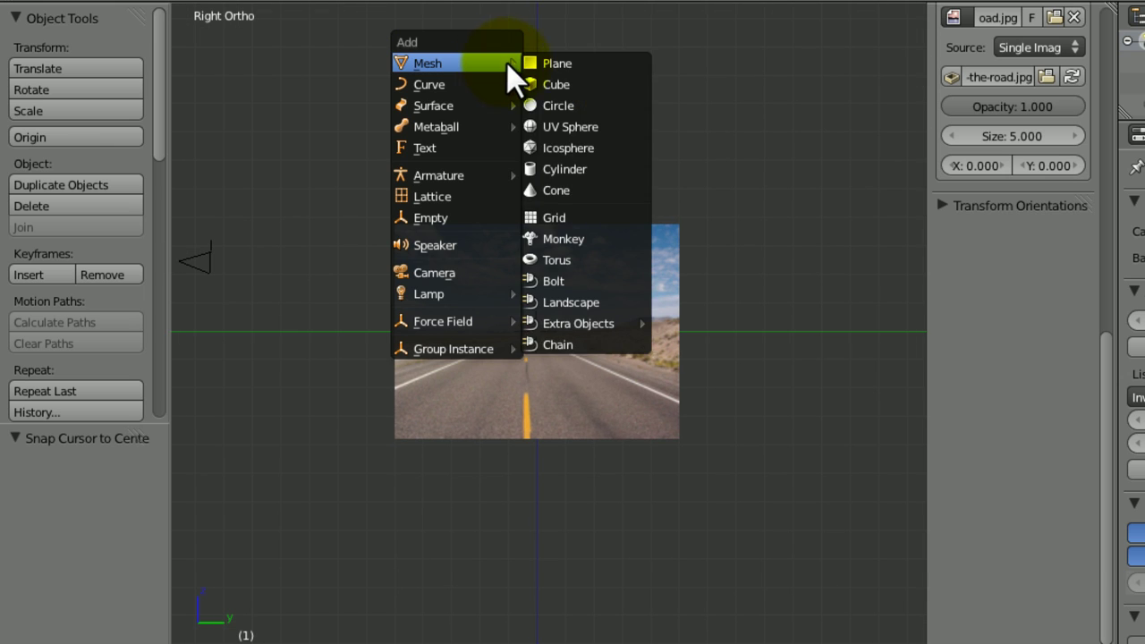
{"action": "mouse_move", "coordinate": [475, 294]}
{"action": "left_click", "coordinate": [544, 320]}
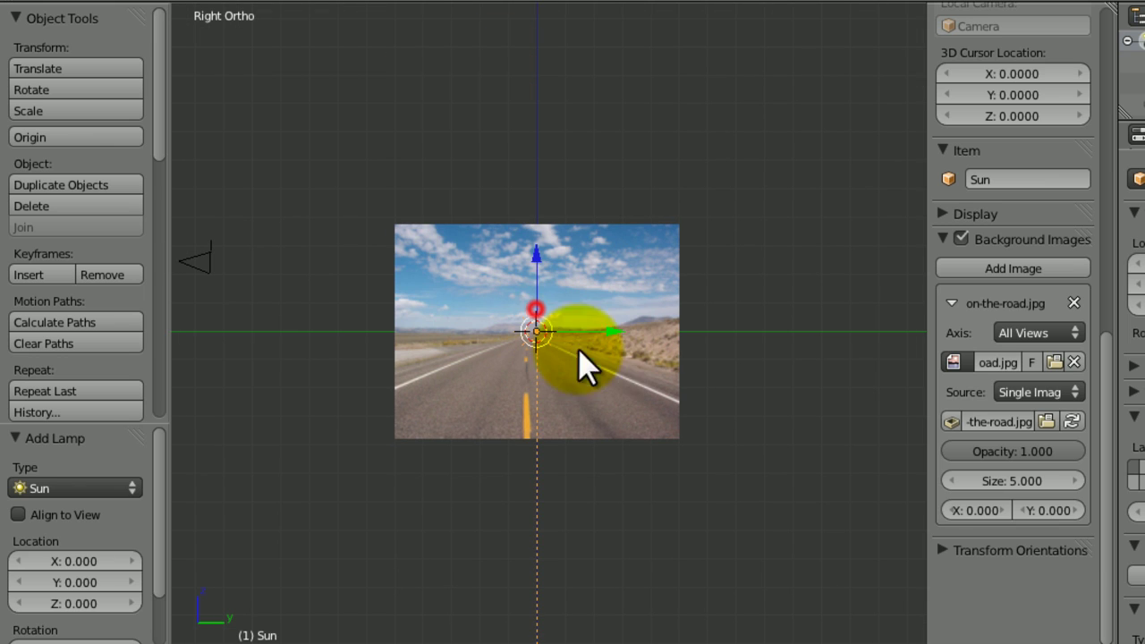
{"action": "key", "text": "g"}
{"action": "key", "text": "z"}
{"action": "left_click", "coordinate": [553, 123]}
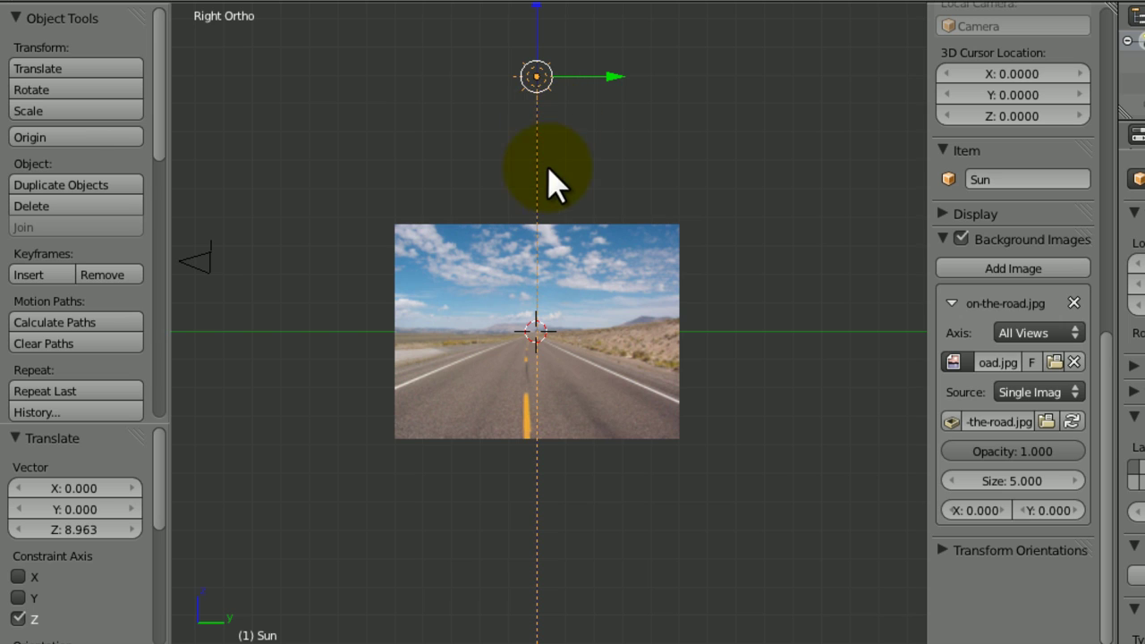
- Offset the sun along positive Y, and correct the offset with a second move of about -0.67 units
{"action": "key", "text": "g"}
{"action": "key", "text": "y"}
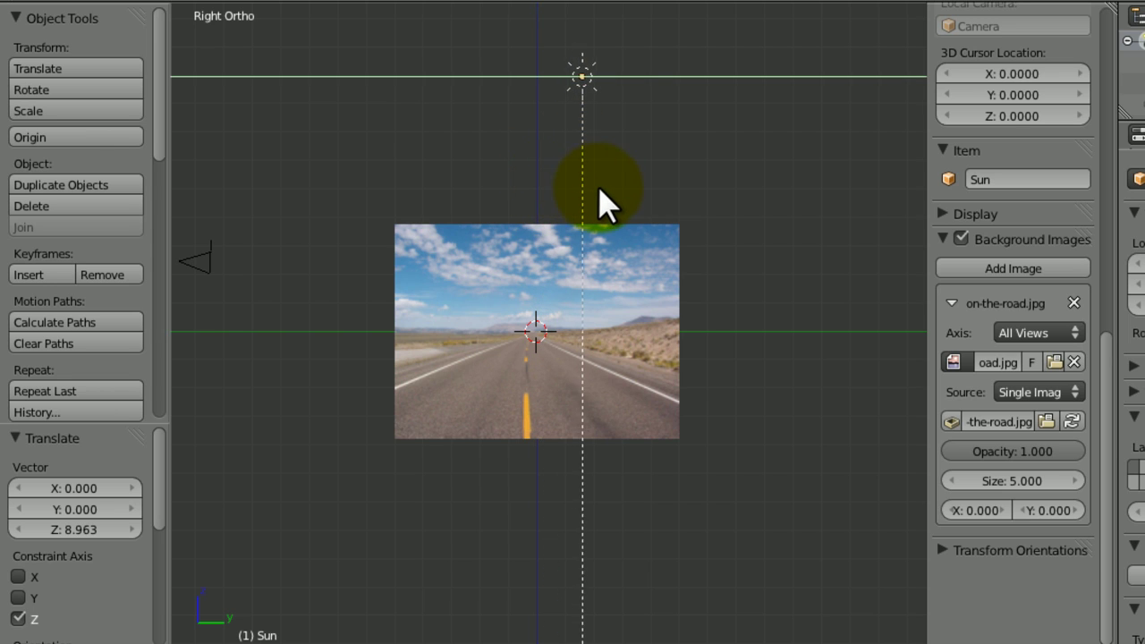
{"action": "left_click", "coordinate": [599, 190]}
{"action": "key", "text": "g"}
{"action": "key", "text": "y"}
{"action": "left_click", "coordinate": [596, 205]}
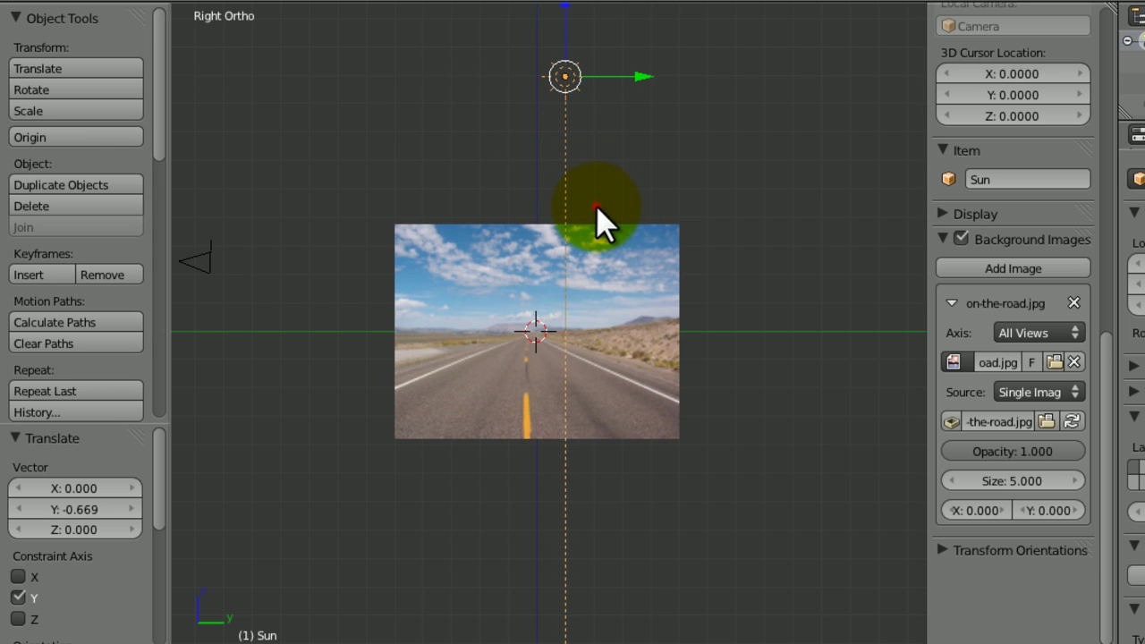
- Tilt the sun about 10.22° around X in the side view and shift it about 1.76 units along X
{"action": "key", "text": "r"}
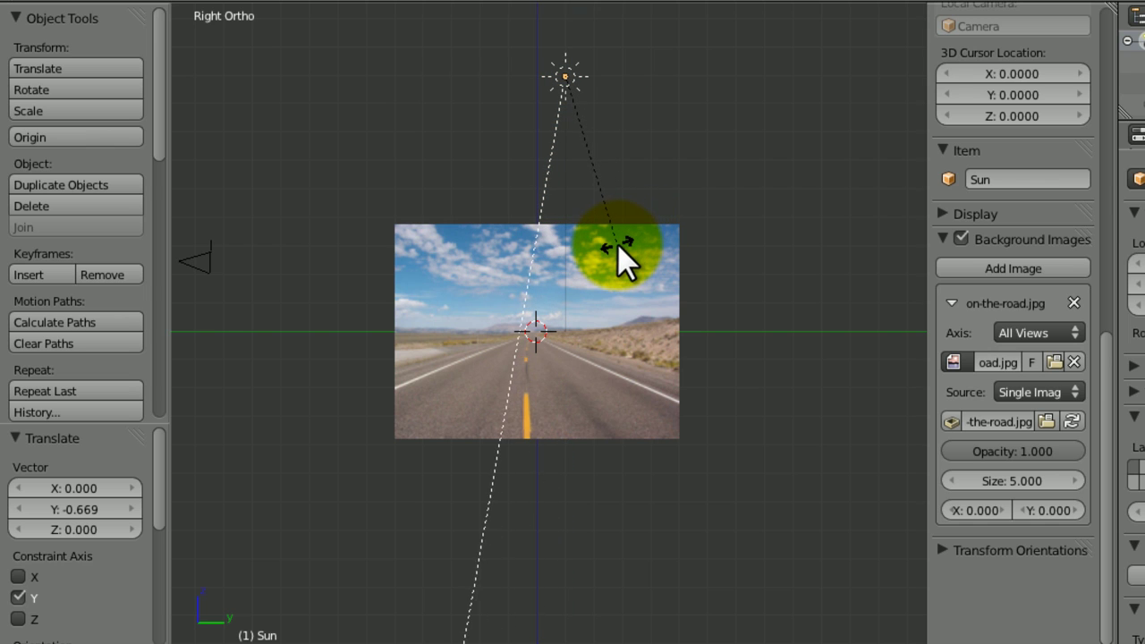
{"action": "left_click", "coordinate": [618, 244]}
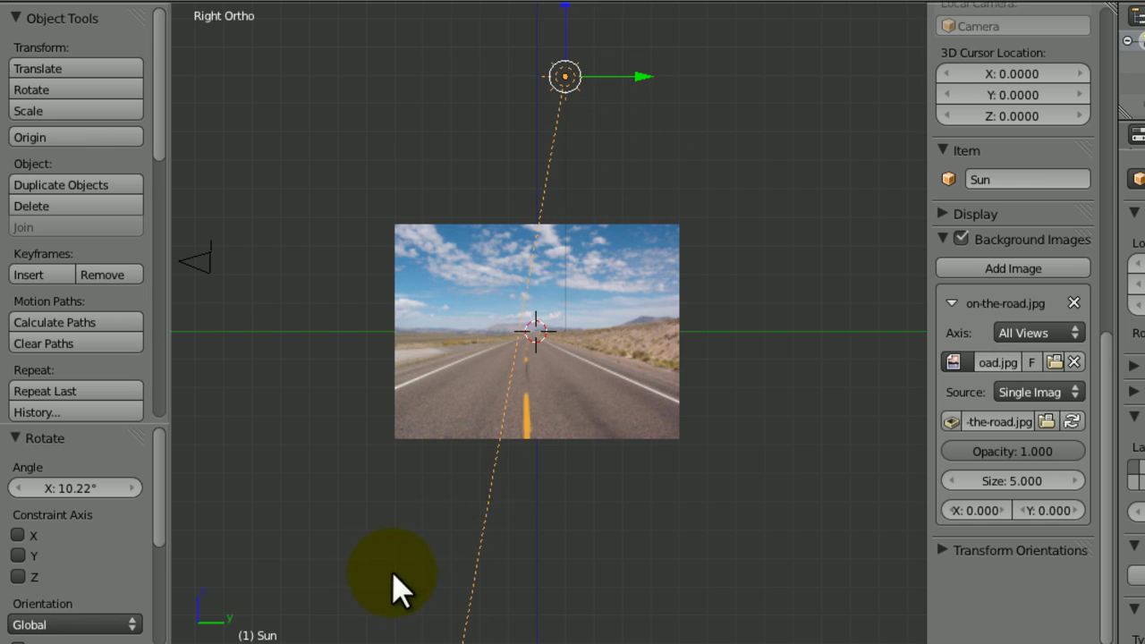
{"action": "key", "text": "KP_0"}
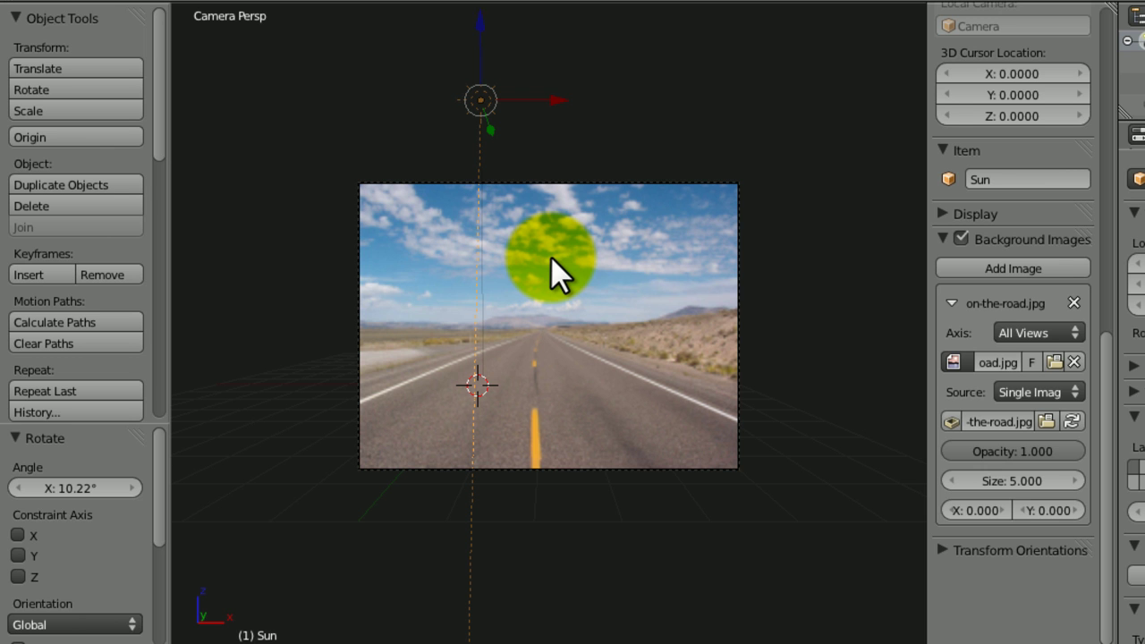
{"action": "key", "text": "g"}
{"action": "key", "text": "x"}
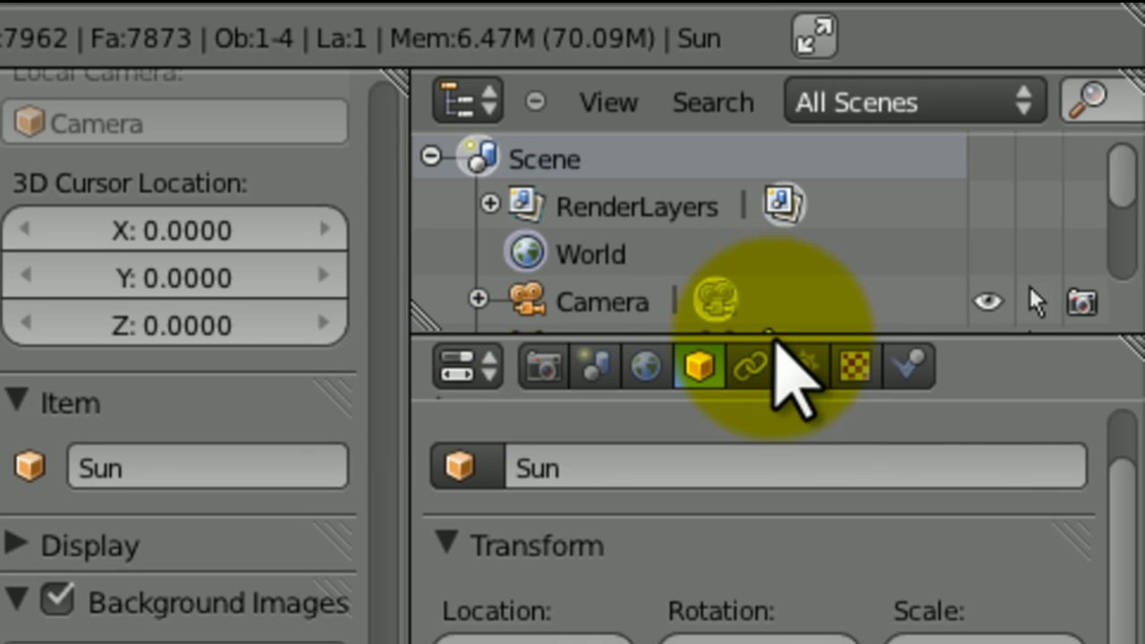
- Change the sun's light color from white to a pale warm yellow
{"action": "left_click", "coordinate": [799, 362]}
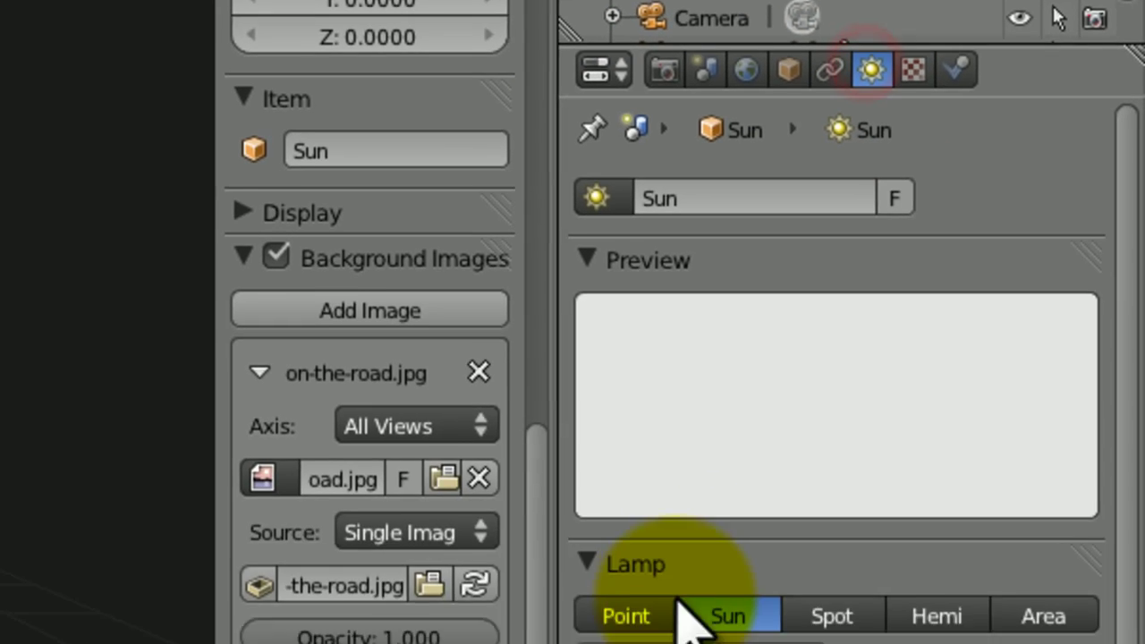
{"action": "left_click", "coordinate": [711, 494]}
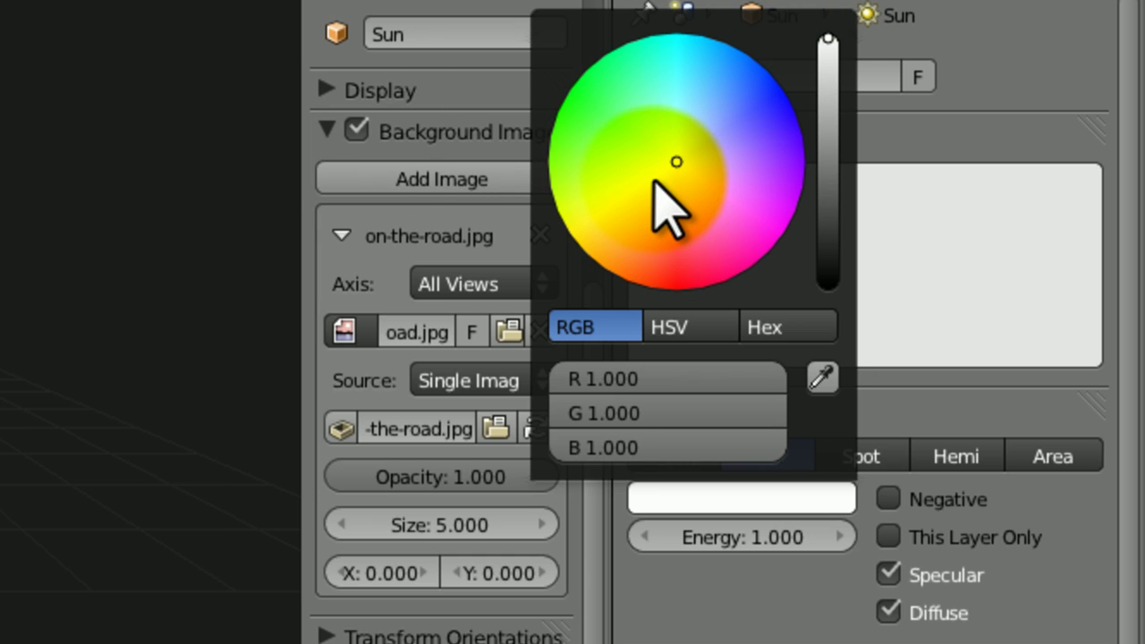
{"action": "left_click", "coordinate": [652, 183]}
{"action": "left_click_drag", "start_coordinate": [653, 182], "coordinate": [651, 183]}
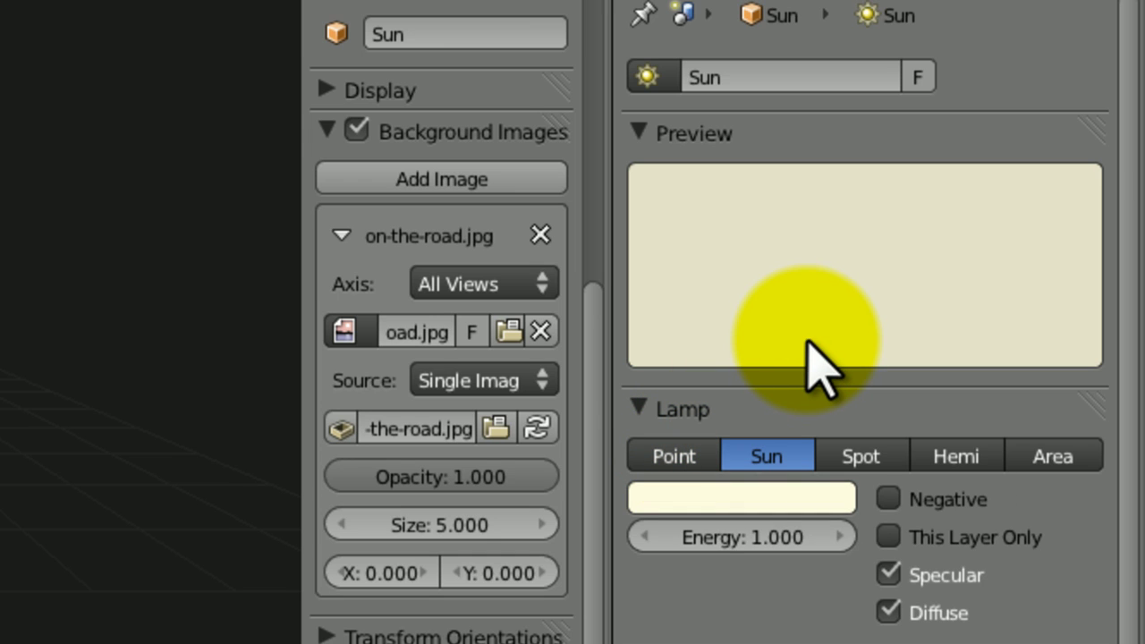
- Set the sun's energy to 1.2
{"action": "left_click", "coordinate": [846, 536]}
{"action": "left_click", "coordinate": [847, 537]}
{"action": "left_click", "coordinate": [759, 535]}
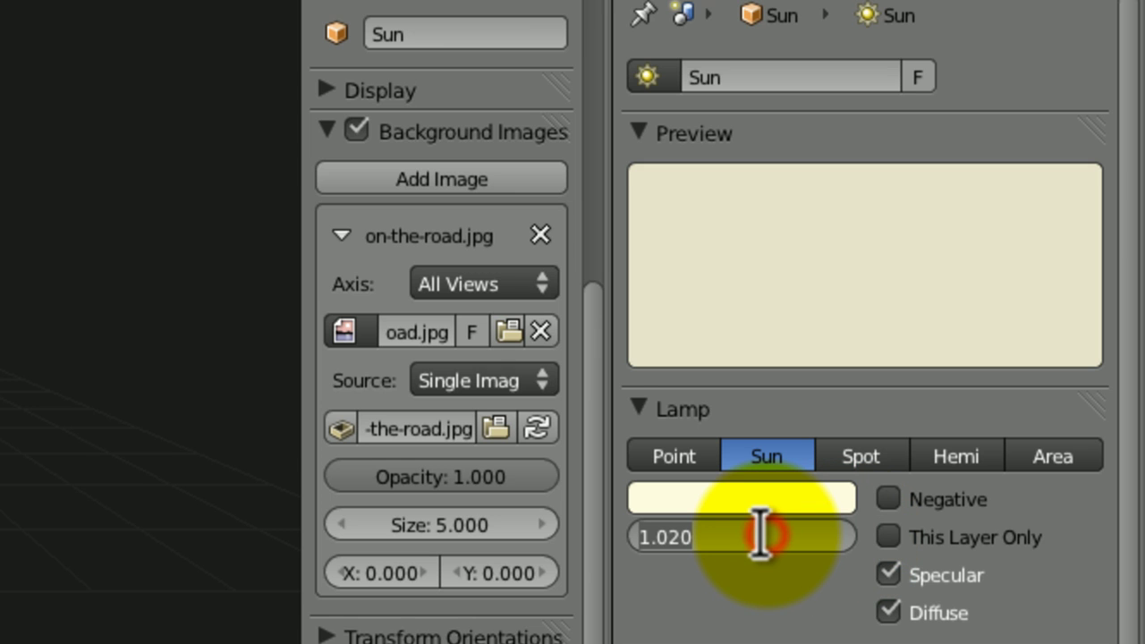
{"action": "type", "text": "1.2"}
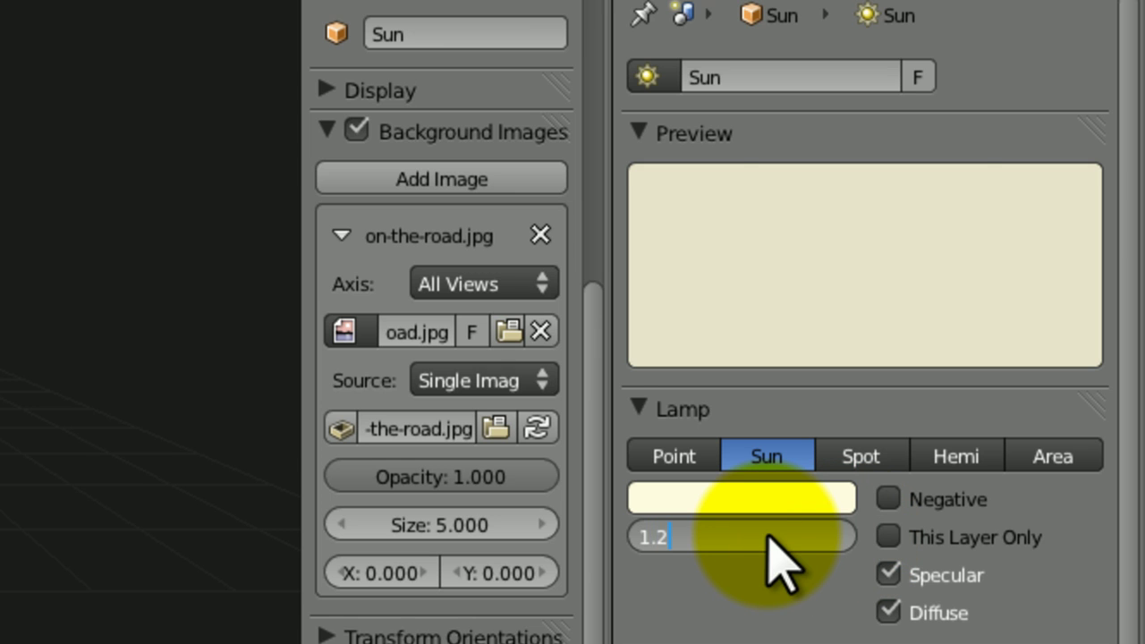
{"action": "key", "text": "Return"}
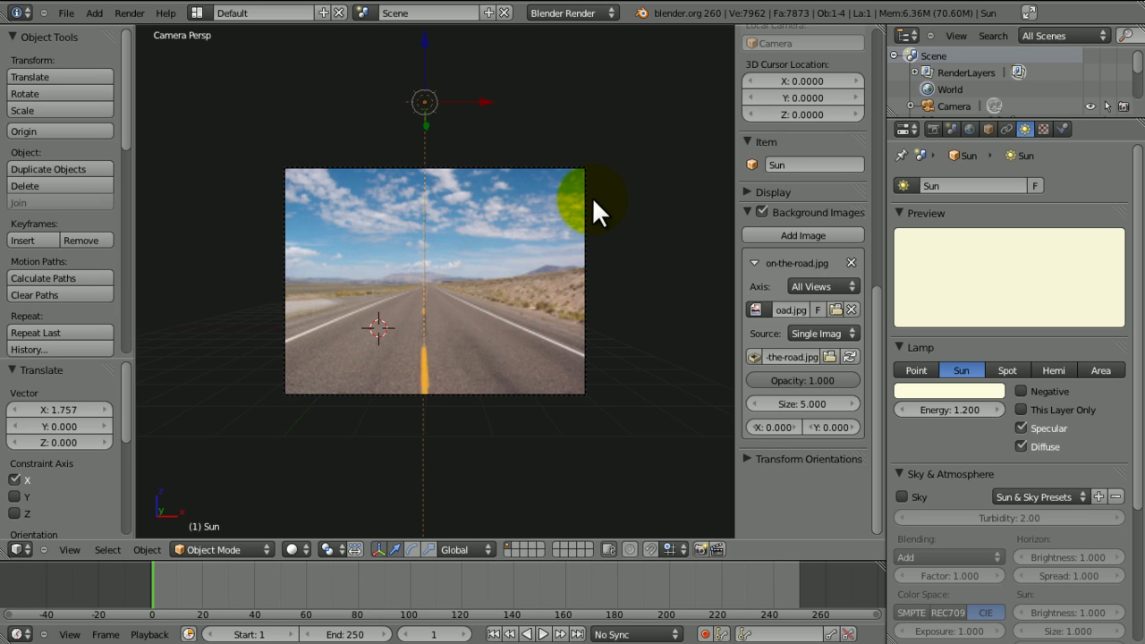
- Unhide the hidden monkey head and ground plane alongside the sun
{"action": "key", "text": "a"}
{"action": "key", "text": "alt+h"}
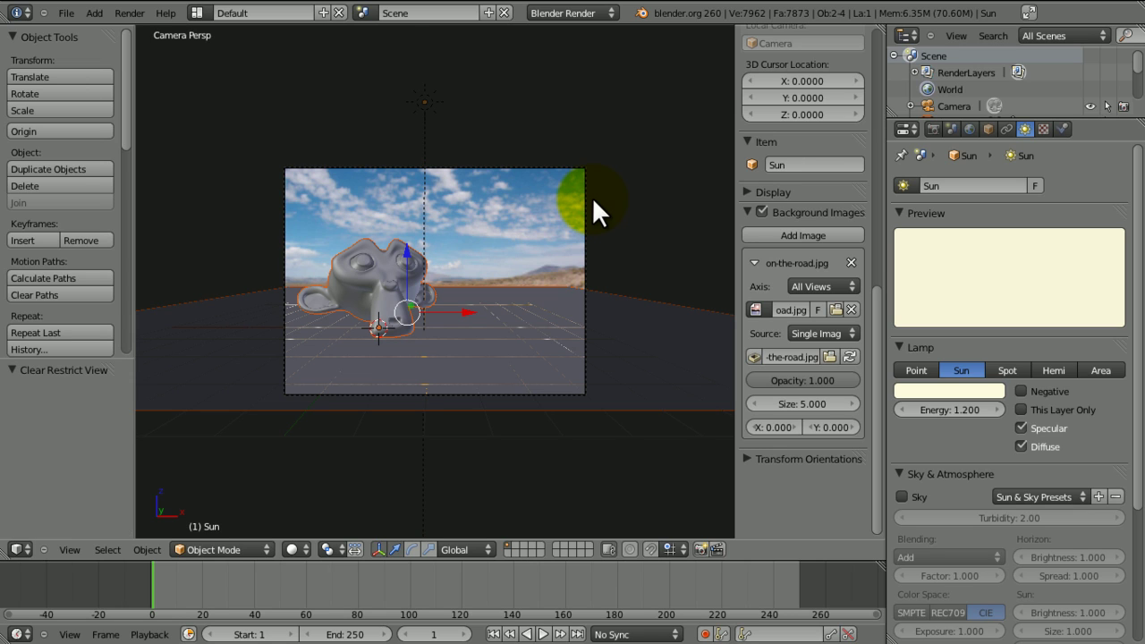
{"action": "right_click", "coordinate": [400, 315]}
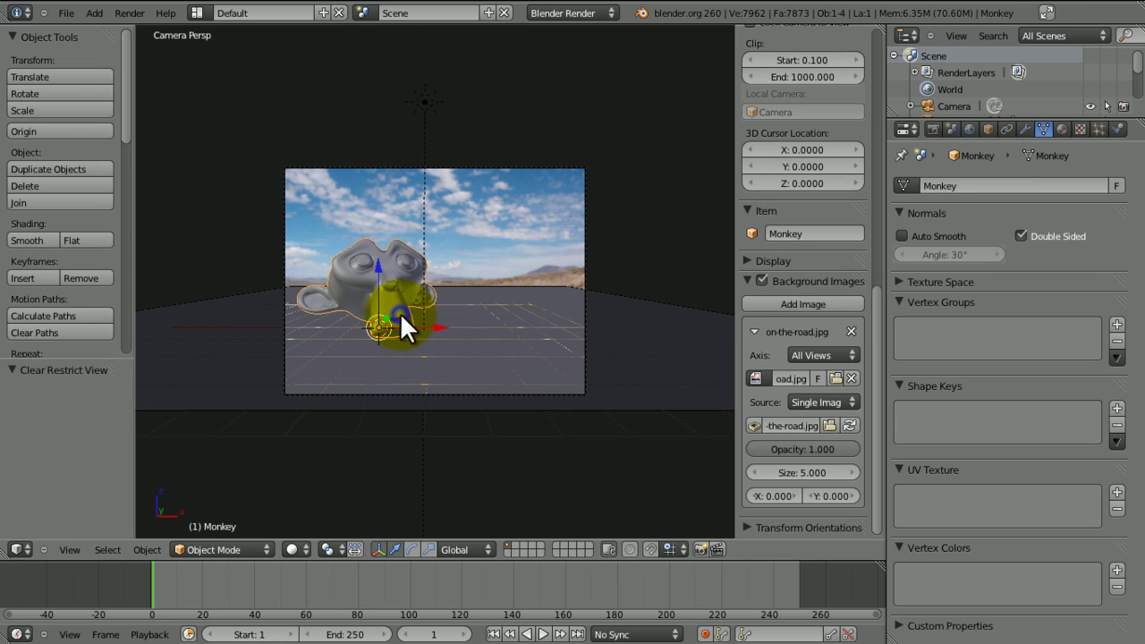
- Scale the ground plane up uniformly by a factor of about 1.22
{"action": "right_click", "coordinate": [463, 331]}
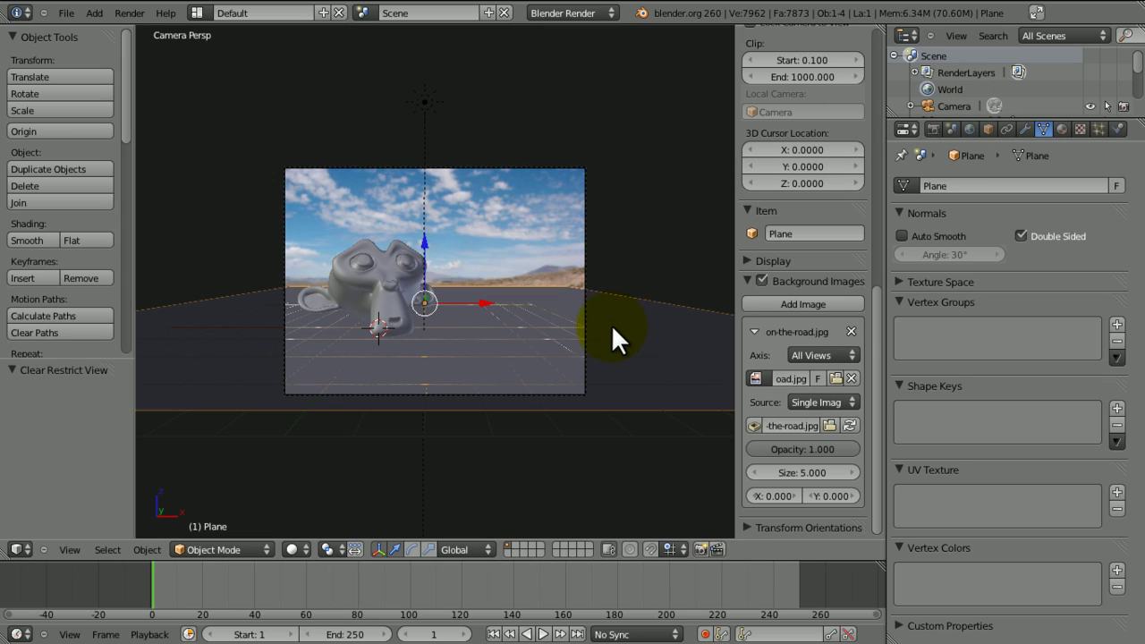
{"action": "key", "text": "s"}
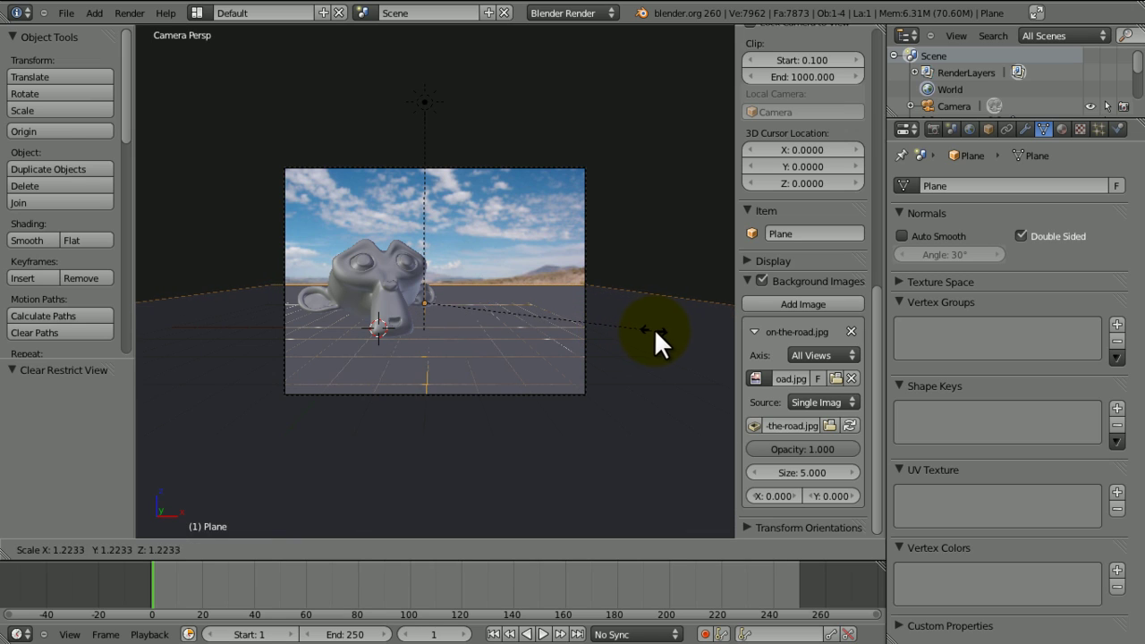
{"action": "left_click", "coordinate": [650, 329]}
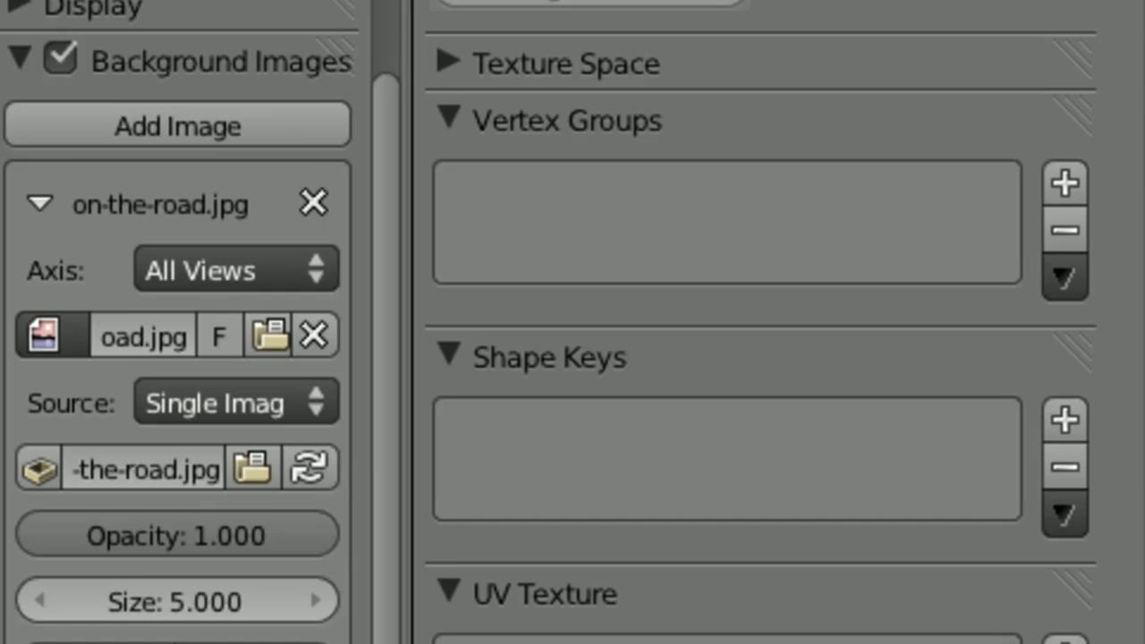
- Enable Environment Lighting in the world settings
{"action": "left_click", "coordinate": [650, 362]}
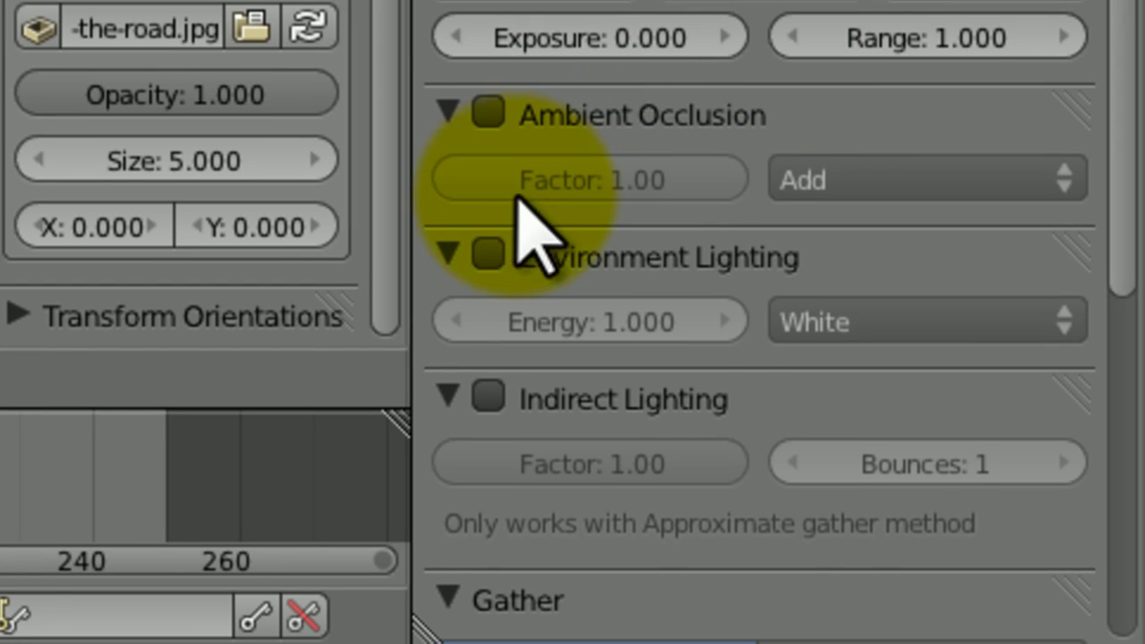
{"action": "left_click", "coordinate": [483, 256]}
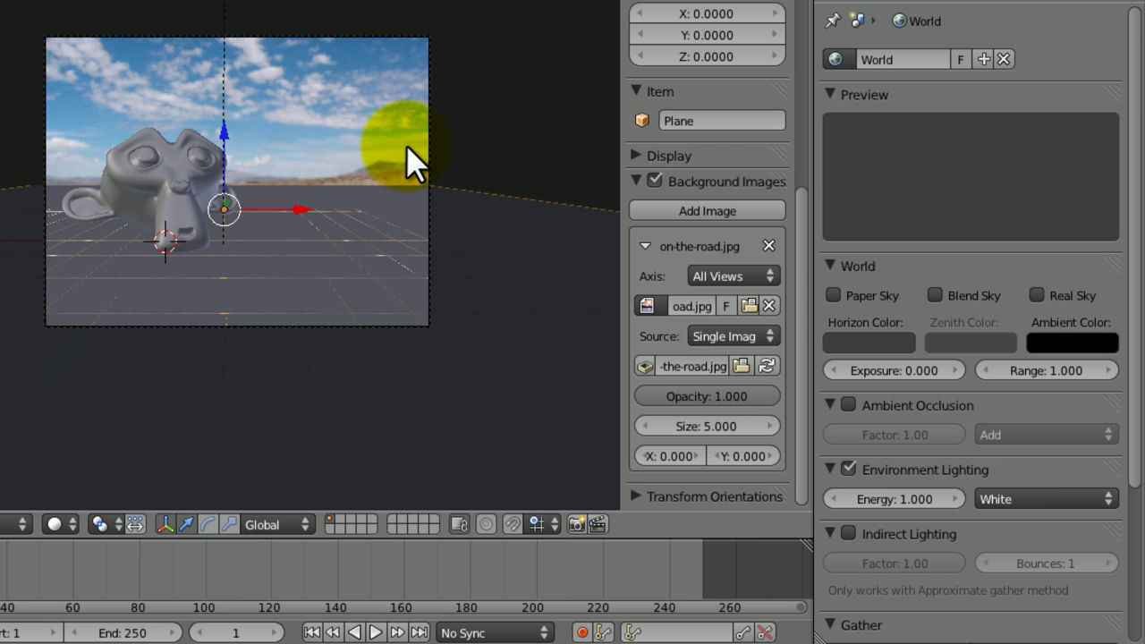
{"action": "left_click", "coordinate": [877, 500]}
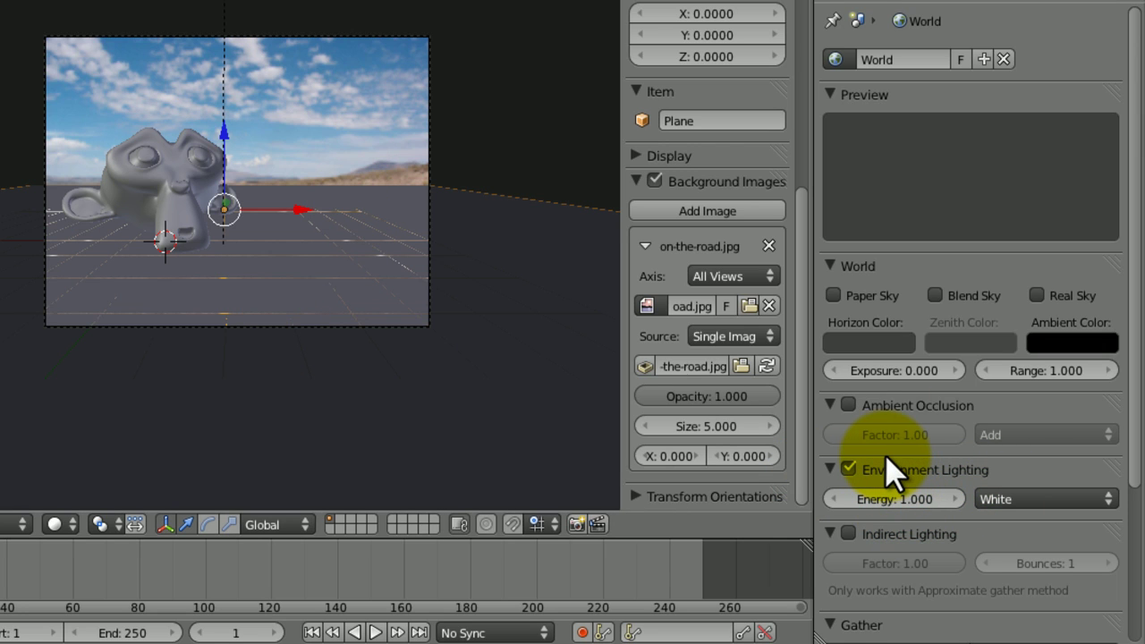
- Enable Ambient Occlusion with Multiply blending and set the environment lighting color source to Sky Texture
{"action": "left_click", "coordinate": [849, 405]}
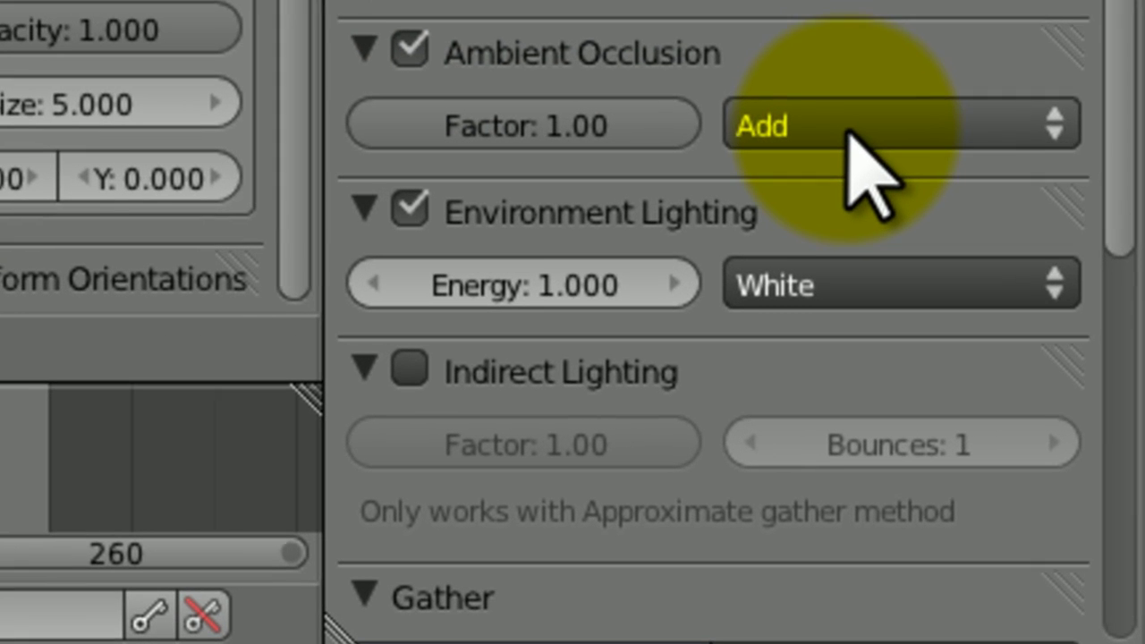
{"action": "left_click", "coordinate": [966, 318]}
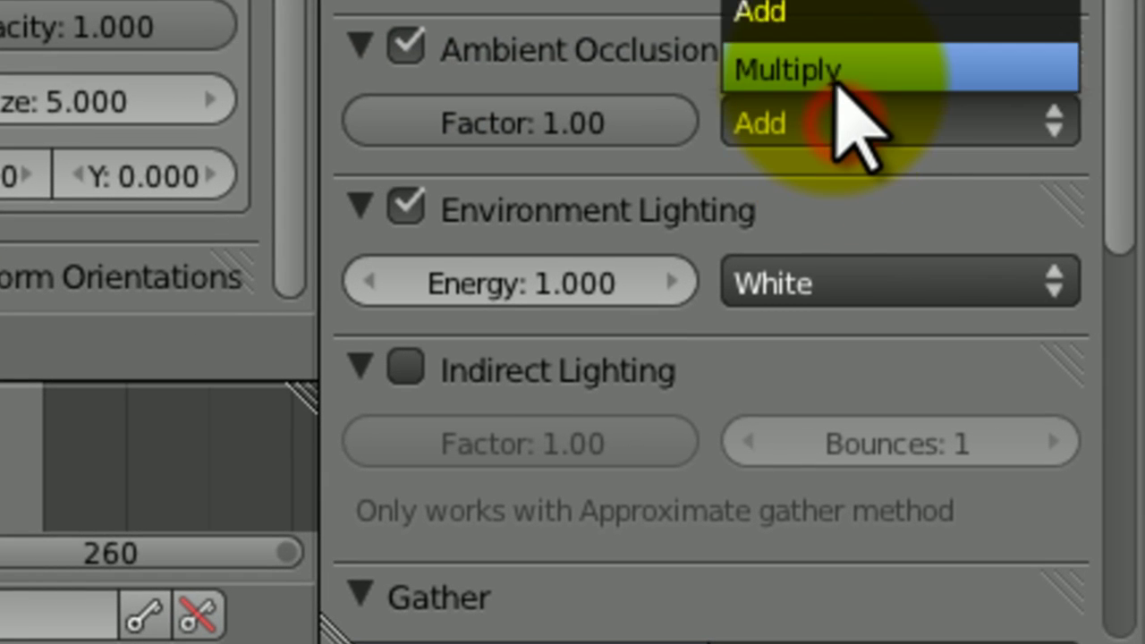
{"action": "left_click", "coordinate": [950, 291]}
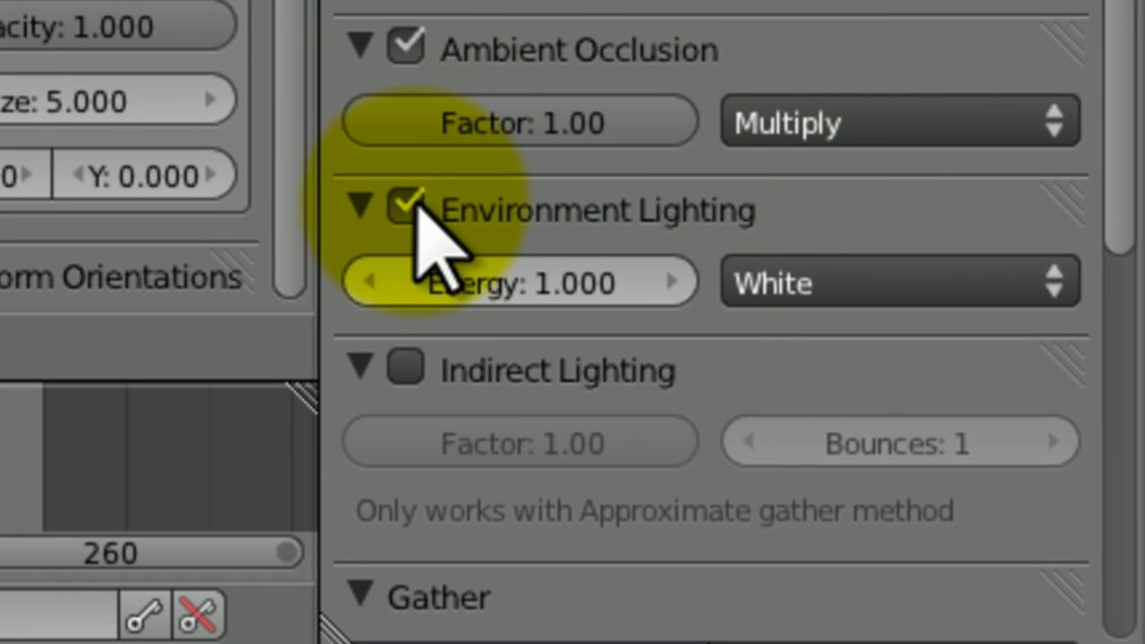
{"action": "left_click", "coordinate": [926, 285]}
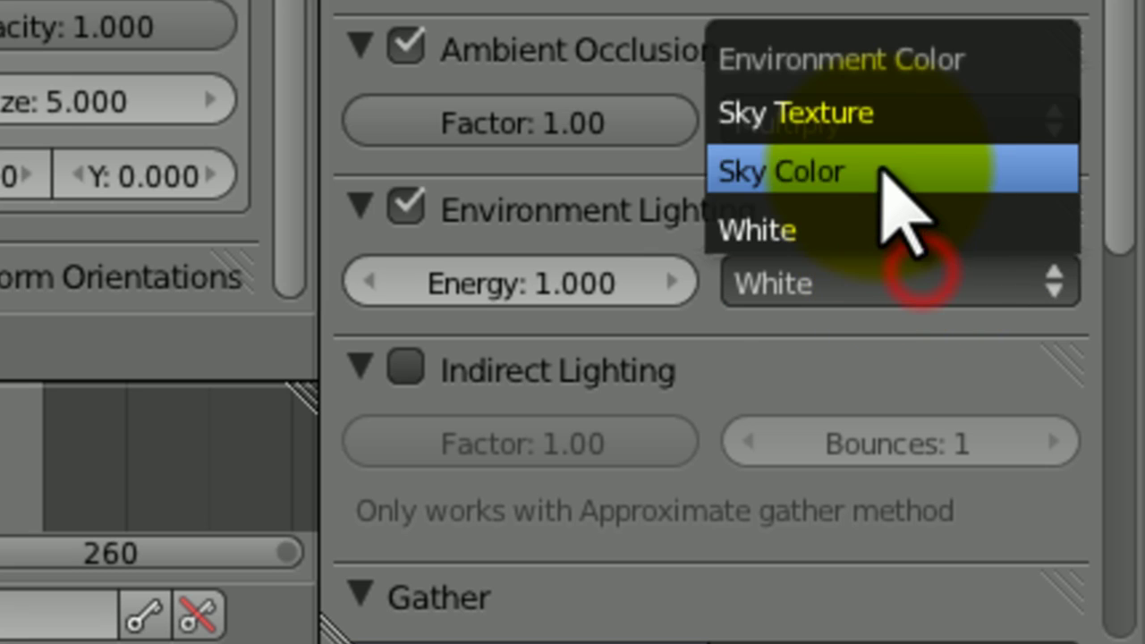
{"action": "left_click", "coordinate": [866, 119]}
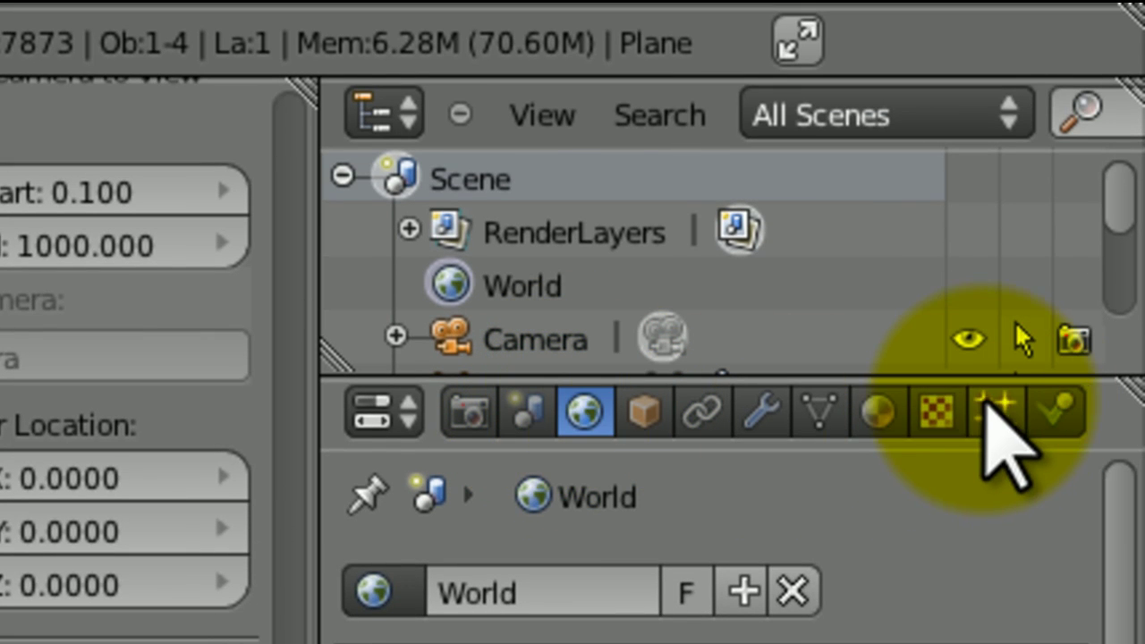
- Add a new world texture and set its type to Image or Movie
{"action": "left_click", "coordinate": [937, 412]}
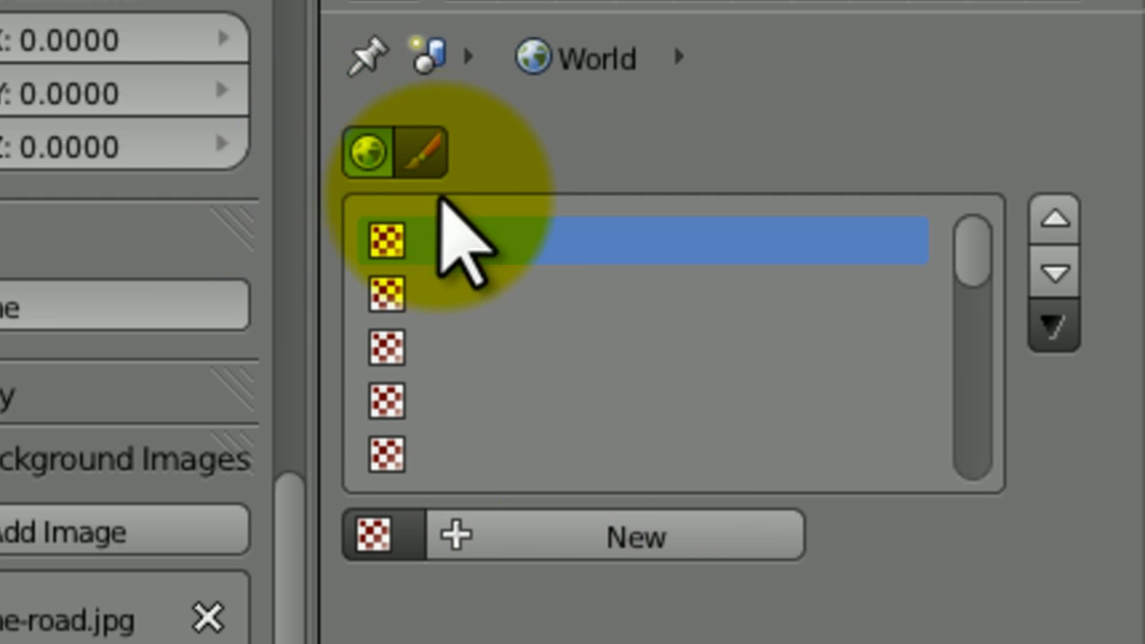
{"action": "left_click", "coordinate": [534, 528]}
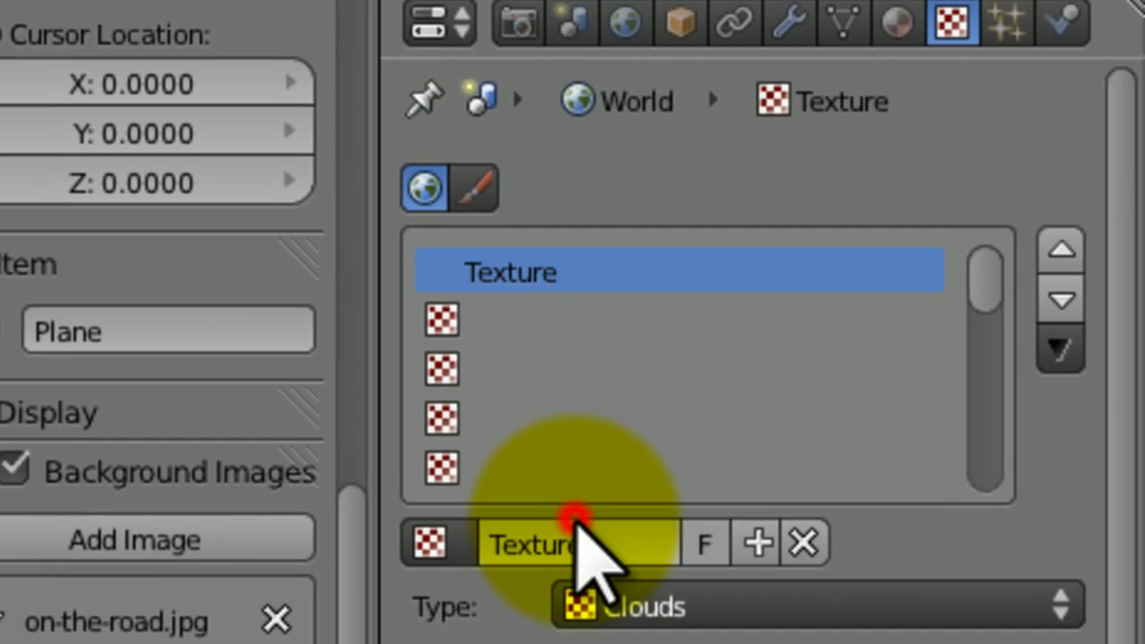
{"action": "left_click", "coordinate": [777, 617]}
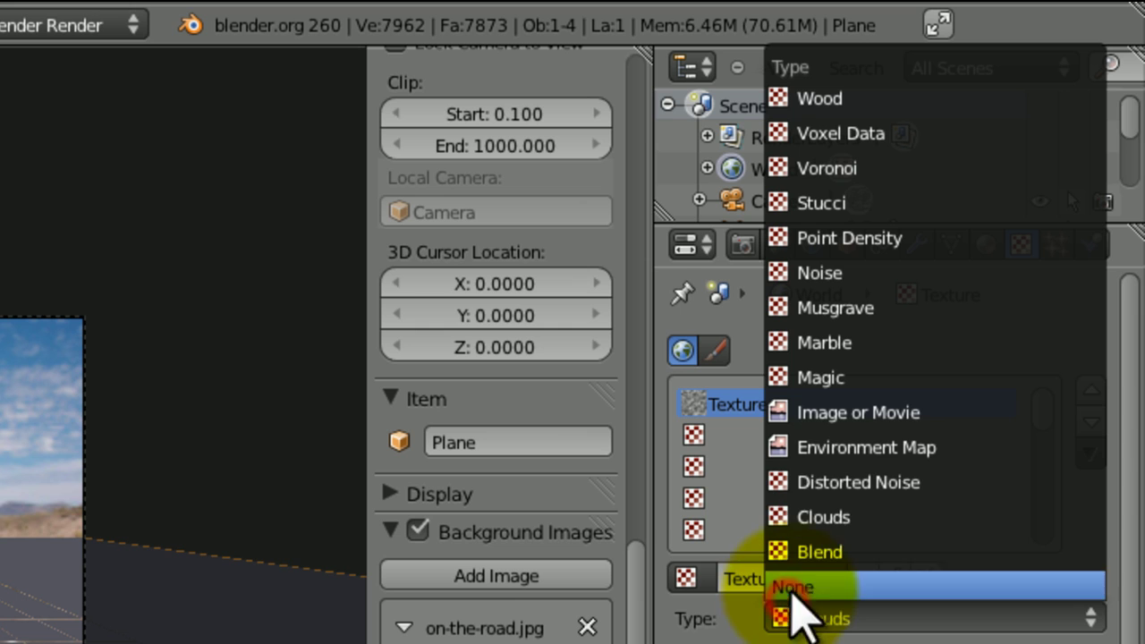
{"action": "left_click", "coordinate": [809, 412]}
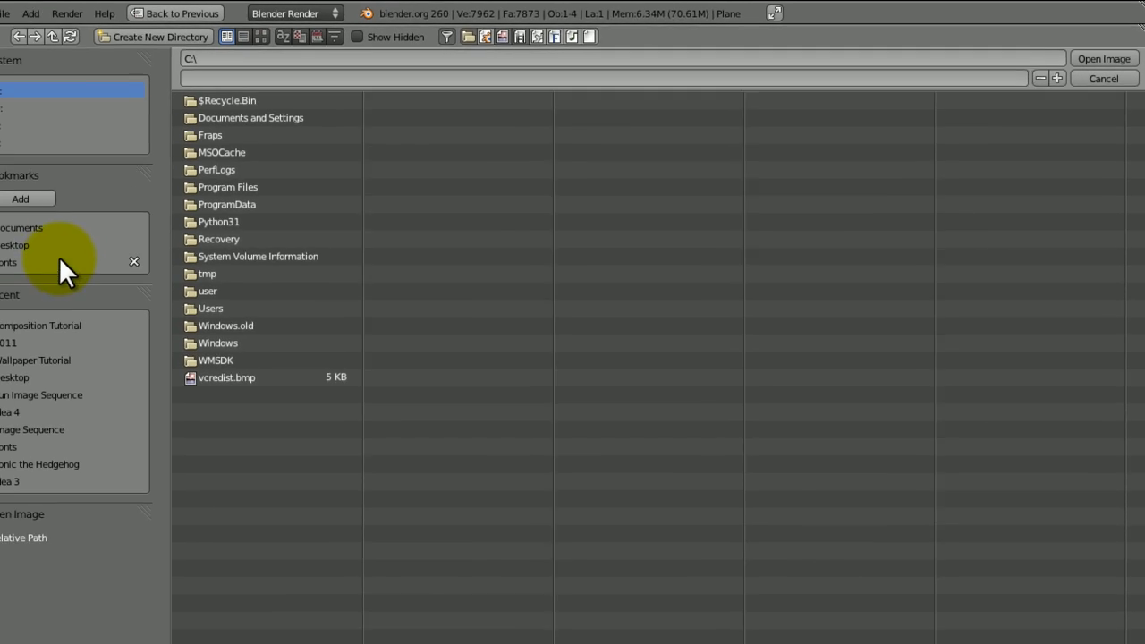
- Load on-the-road.jpg from the Desktop's Composition Tutorial folder as the world texture's image
{"action": "left_click", "coordinate": [97, 237]}
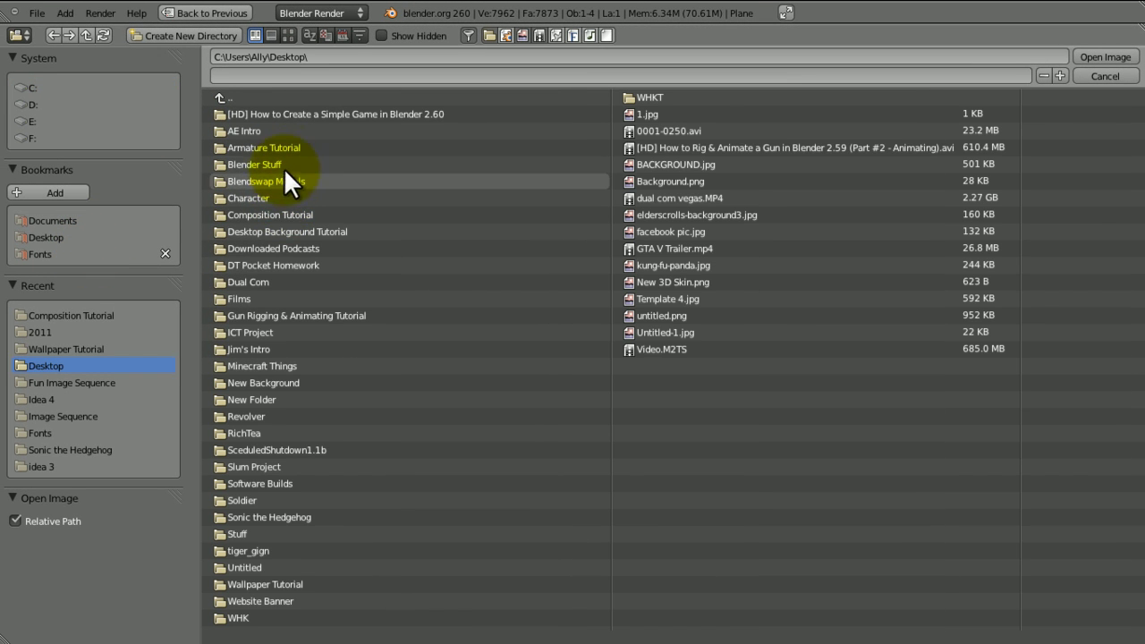
{"action": "left_click", "coordinate": [281, 212]}
{"action": "left_click", "coordinate": [260, 131]}
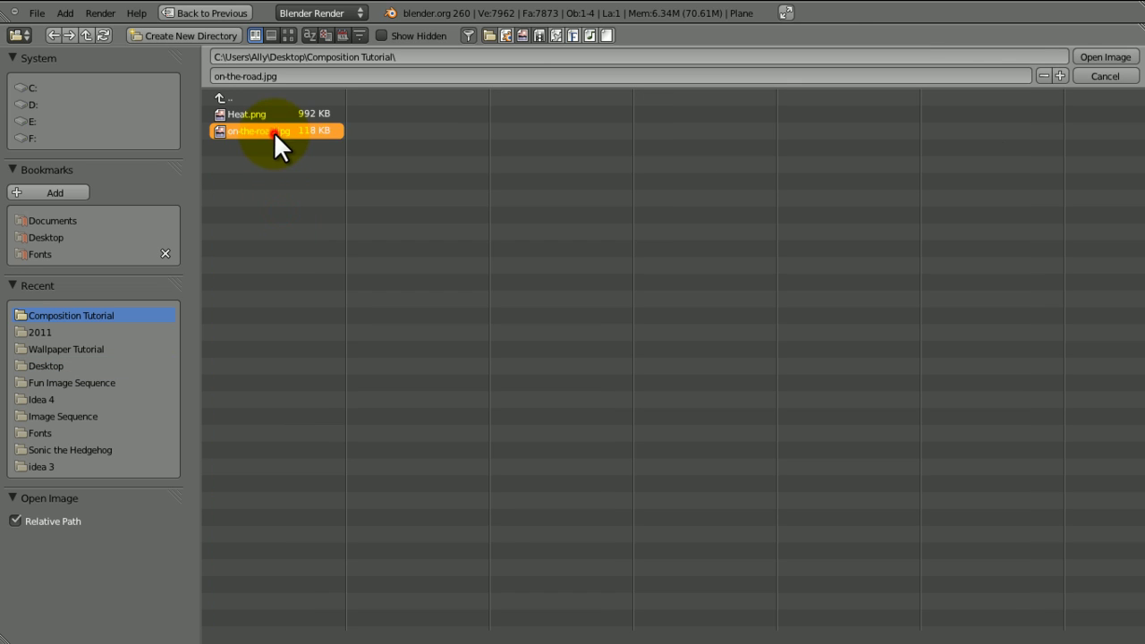
{"action": "left_click", "coordinate": [1106, 56]}
- Enable the Horizon influence of the world's image texture
{"action": "scroll", "coordinate": [1129, 291], "scroll_direction": "down", "scroll_amount": 8}
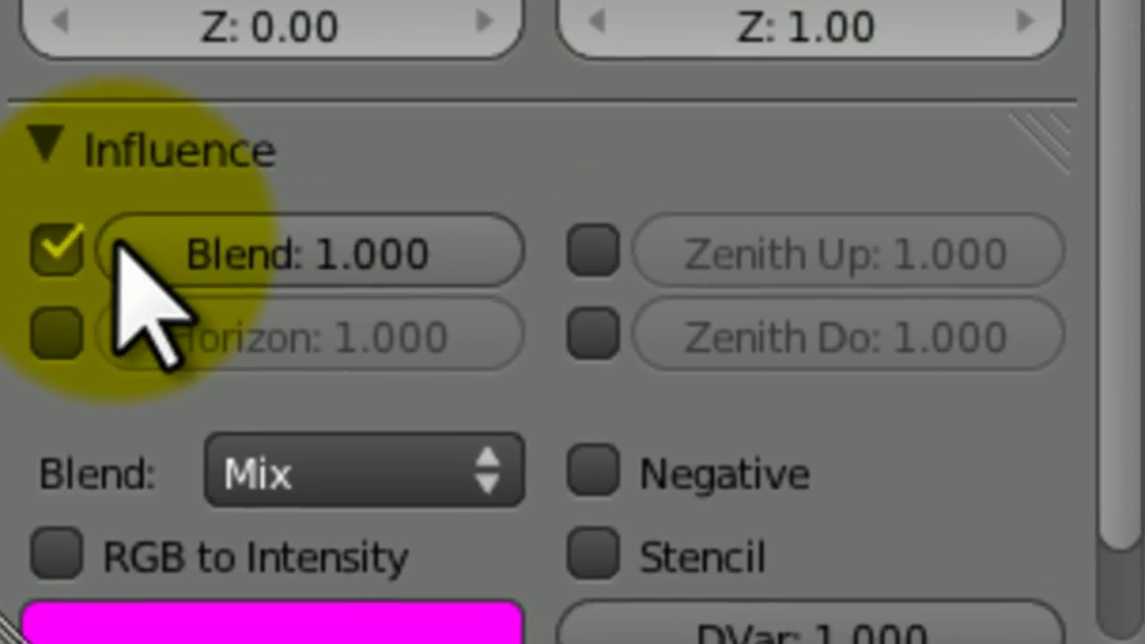
{"action": "left_click", "coordinate": [904, 593]}
{"action": "left_click_drag", "start_coordinate": [1139, 59], "coordinate": [1139, 0]}
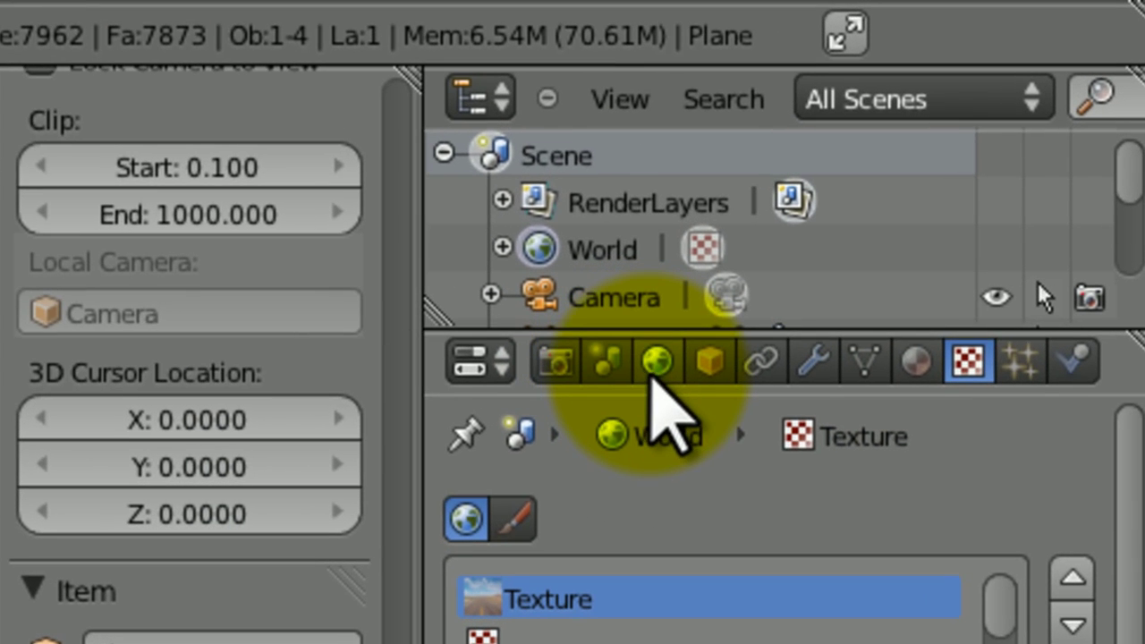
- Rename the existing render layer "Floor" in the render settings
{"action": "left_click", "coordinate": [970, 133]}
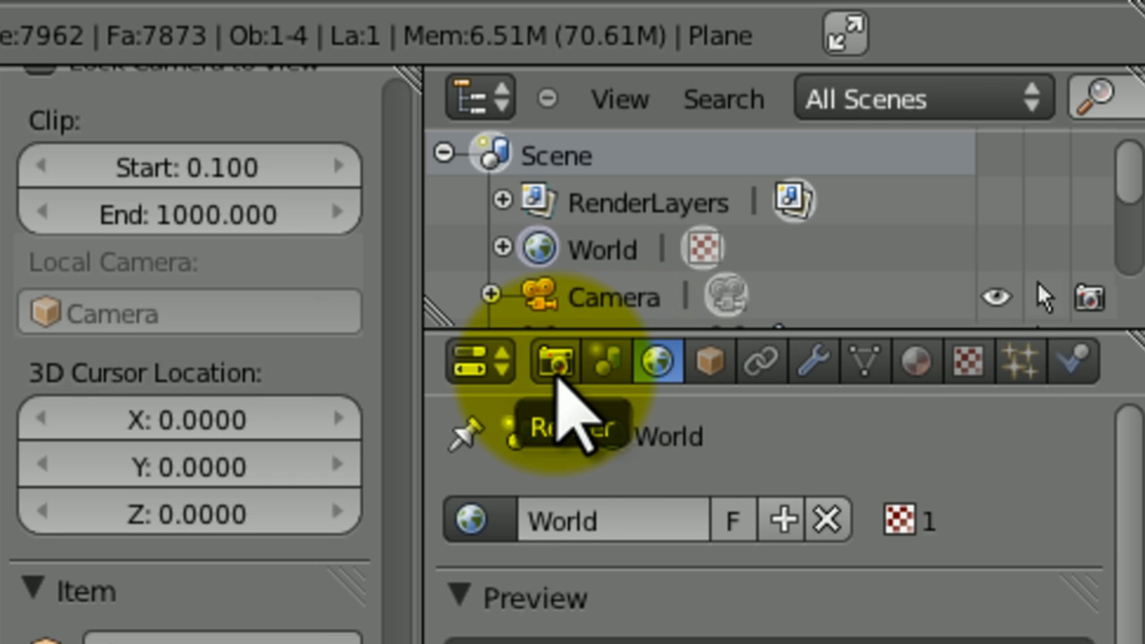
{"action": "left_click", "coordinate": [559, 379]}
{"action": "left_click", "coordinate": [458, 136]}
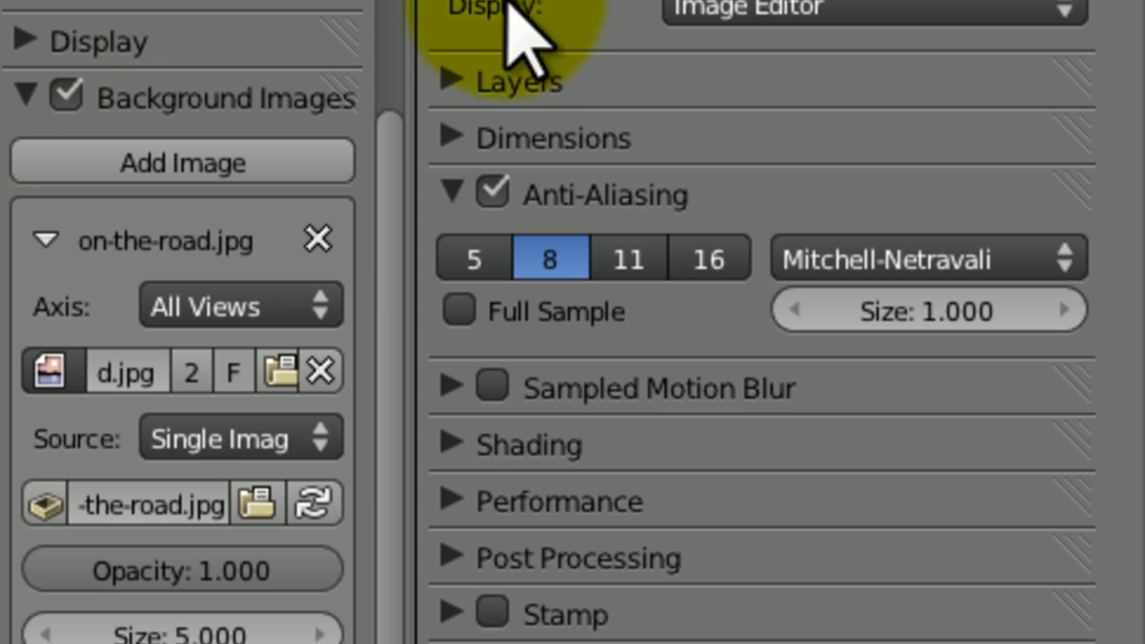
{"action": "left_click", "coordinate": [454, 81]}
{"action": "left_click_drag", "start_coordinate": [1109, 93], "coordinate": [1132, 307]}
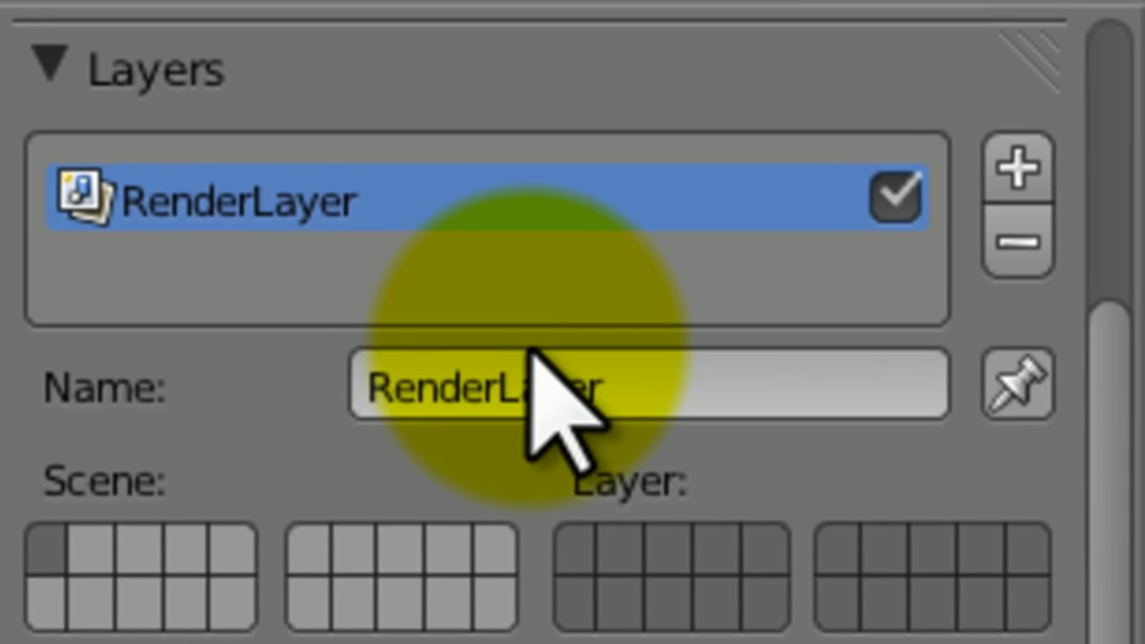
{"action": "left_click", "coordinate": [969, 103]}
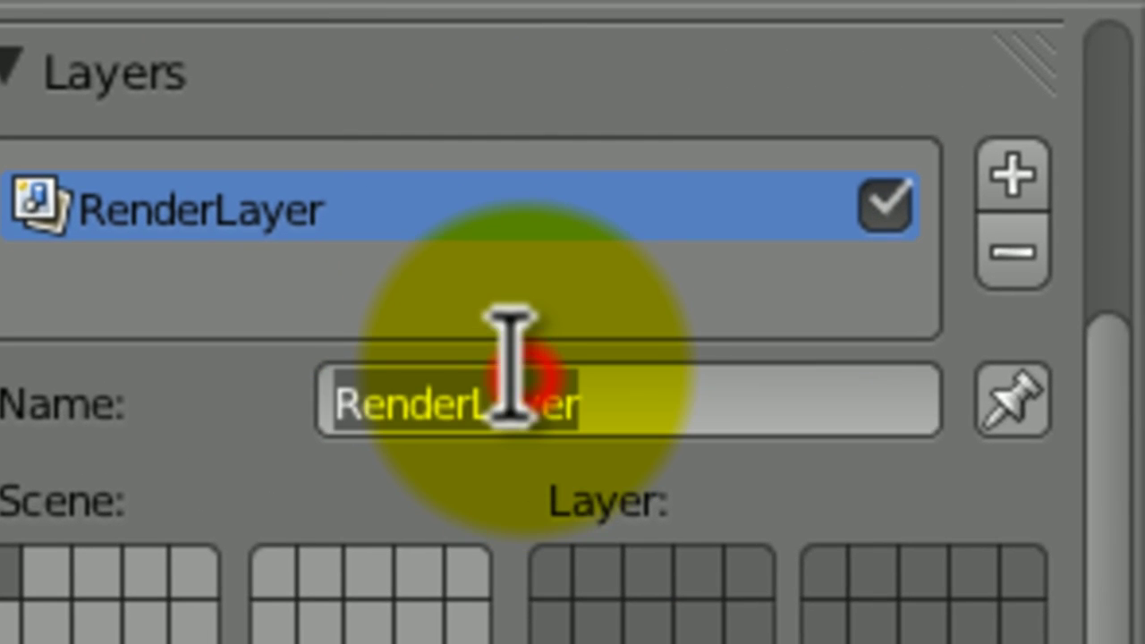
{"action": "type", "text": "Floor"}
{"action": "key", "text": "Return"}
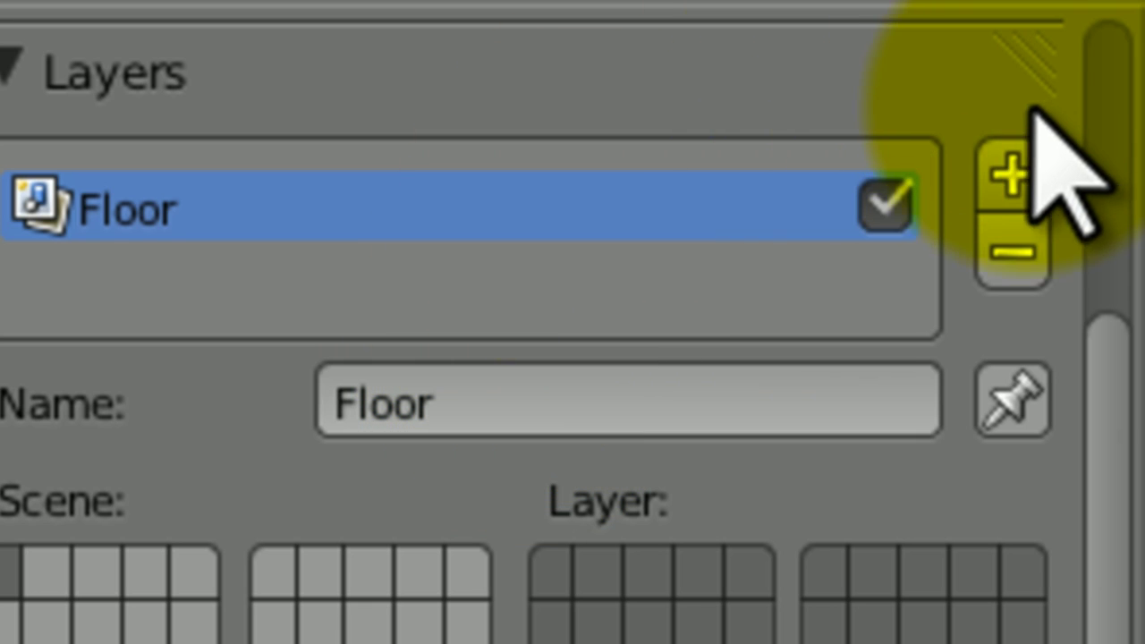
- Add a second render layer named "Ojects" and enable the AO pass
{"action": "left_click", "coordinate": [1016, 150]}
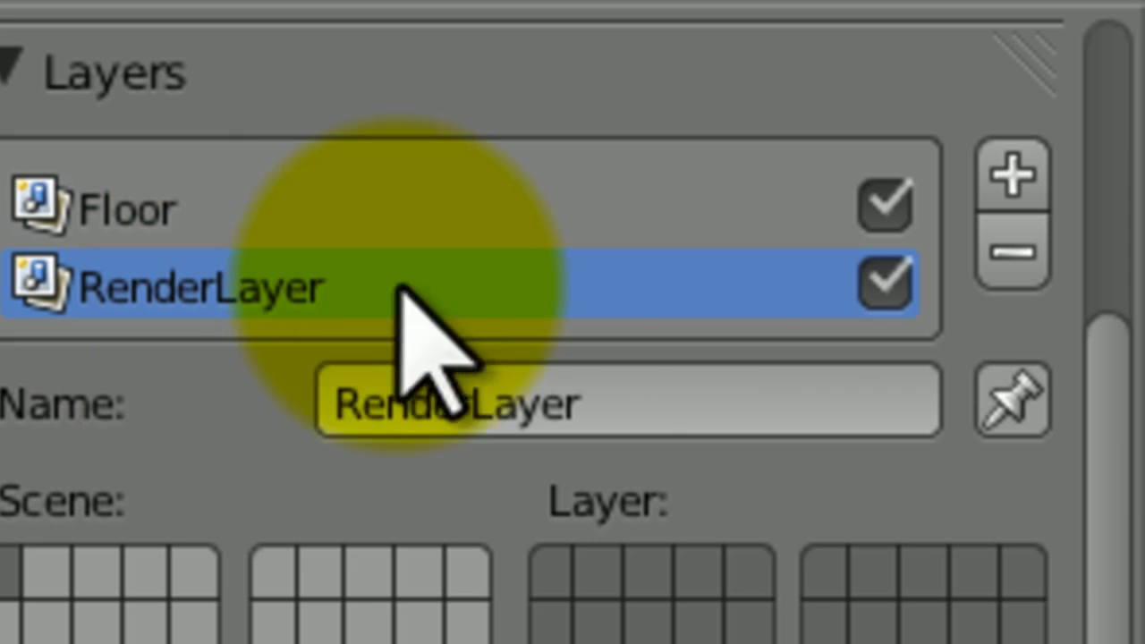
{"action": "left_click", "coordinate": [618, 398]}
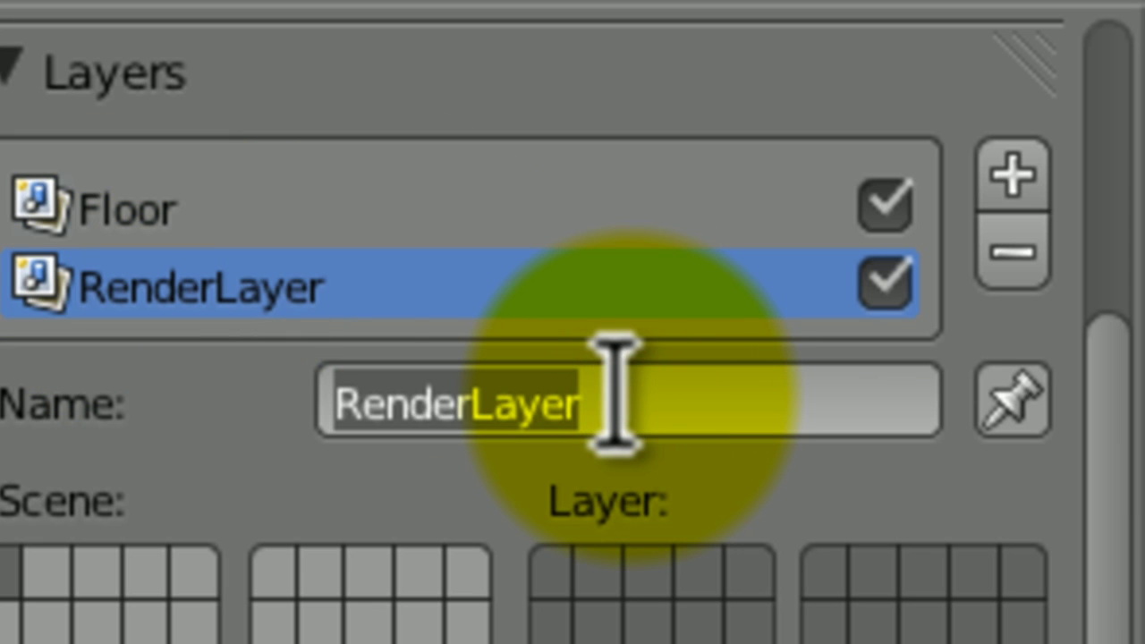
{"action": "type", "text": "Ojects"}
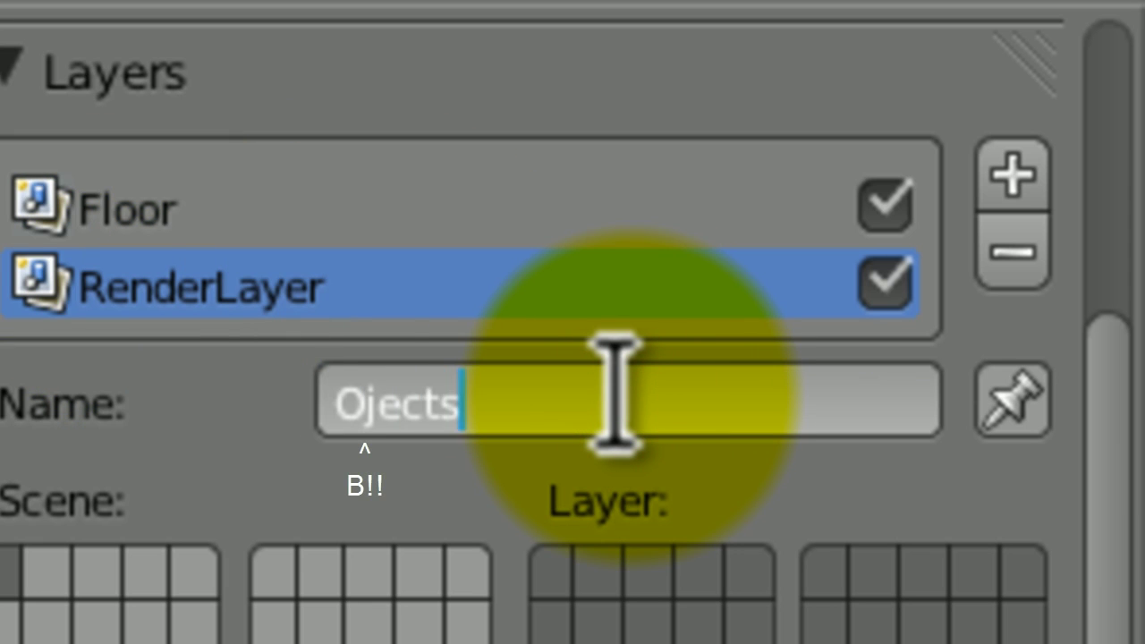
{"action": "key", "text": "Return"}
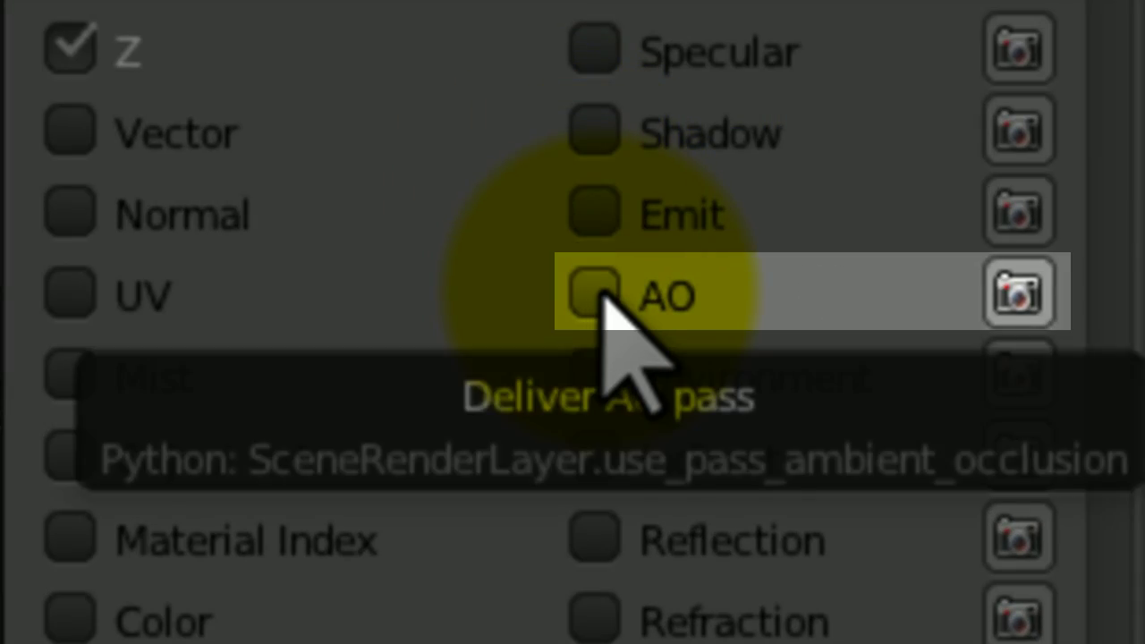
{"action": "left_click", "coordinate": [603, 295]}
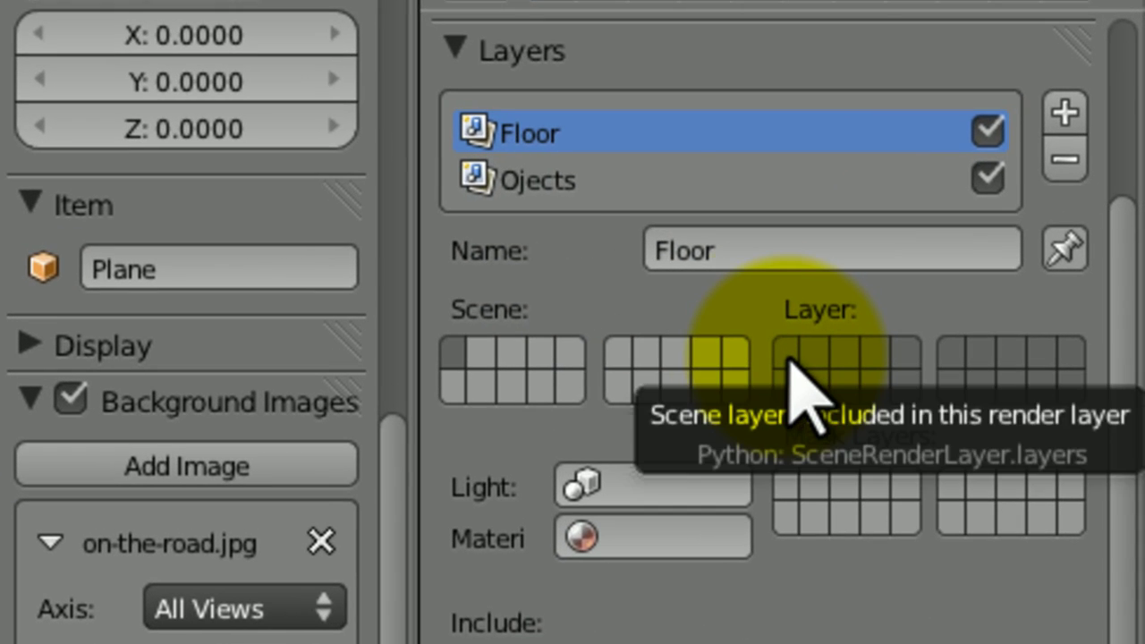
- Limit the Floor render layer to layer 1 and Ojects to layer 2, and also activate scene layer 2
{"action": "left_click", "coordinate": [786, 350]}
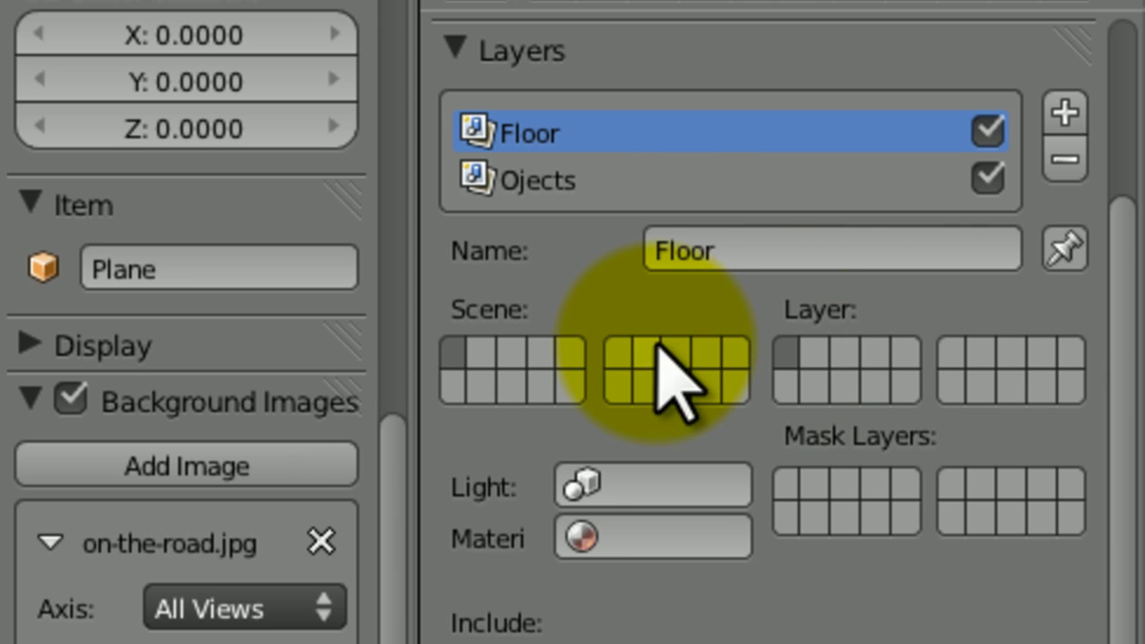
{"action": "left_click", "coordinate": [544, 180]}
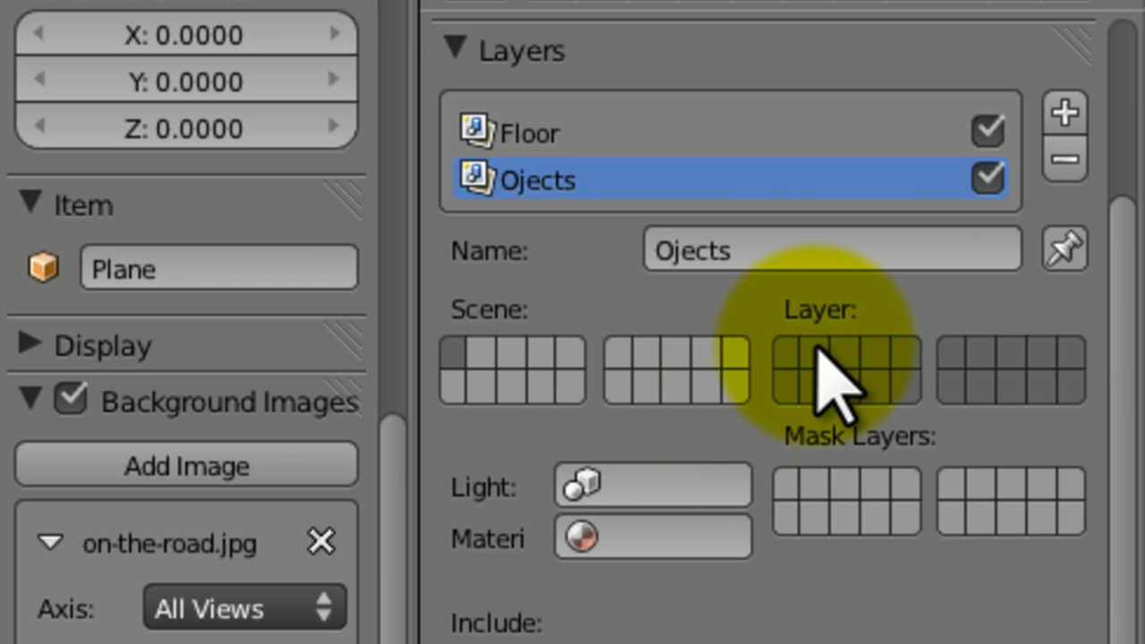
{"action": "left_click", "coordinate": [814, 352]}
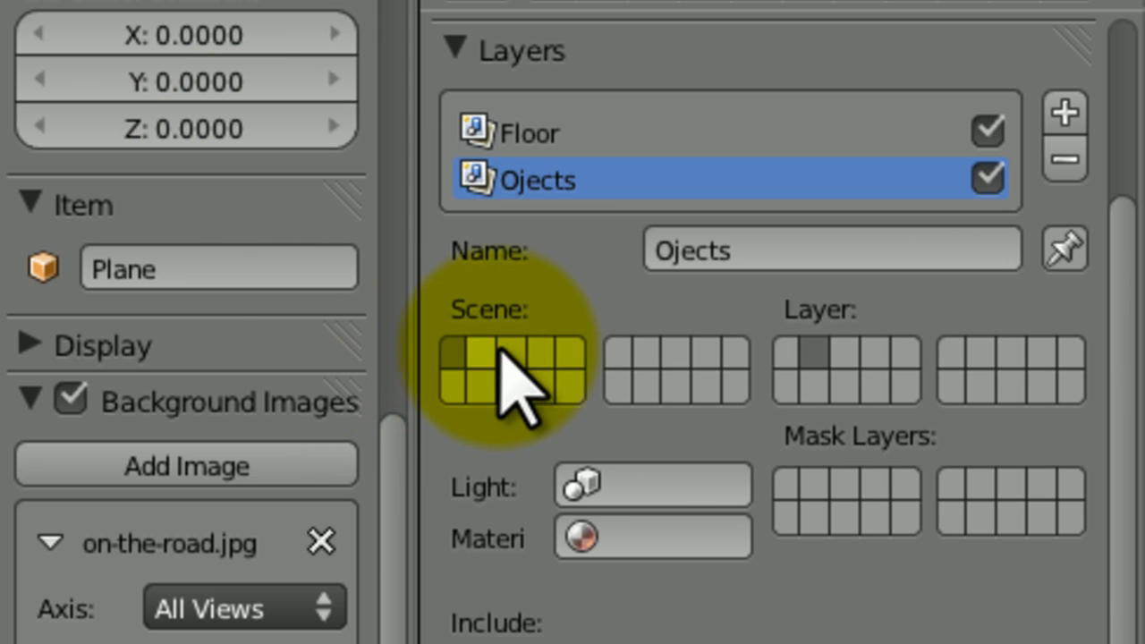
{"action": "left_click", "coordinate": [474, 351]}
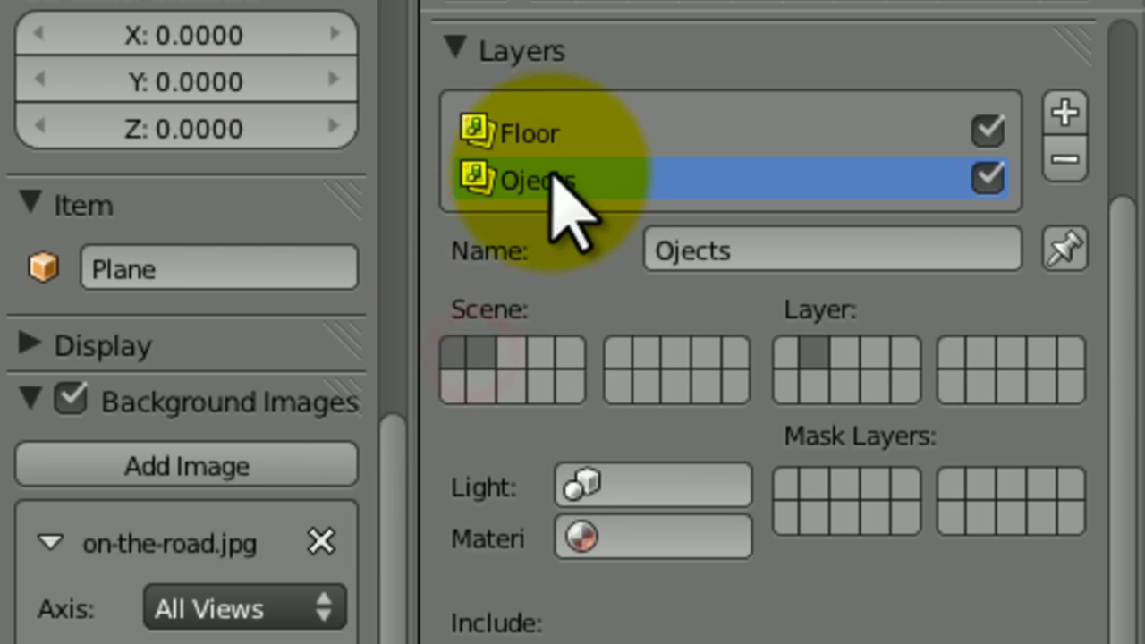
- Toggle scene layers 1 and 2 and compare the layer settings of the Floor and Ojects render layers
{"action": "left_click", "coordinate": [458, 351]}
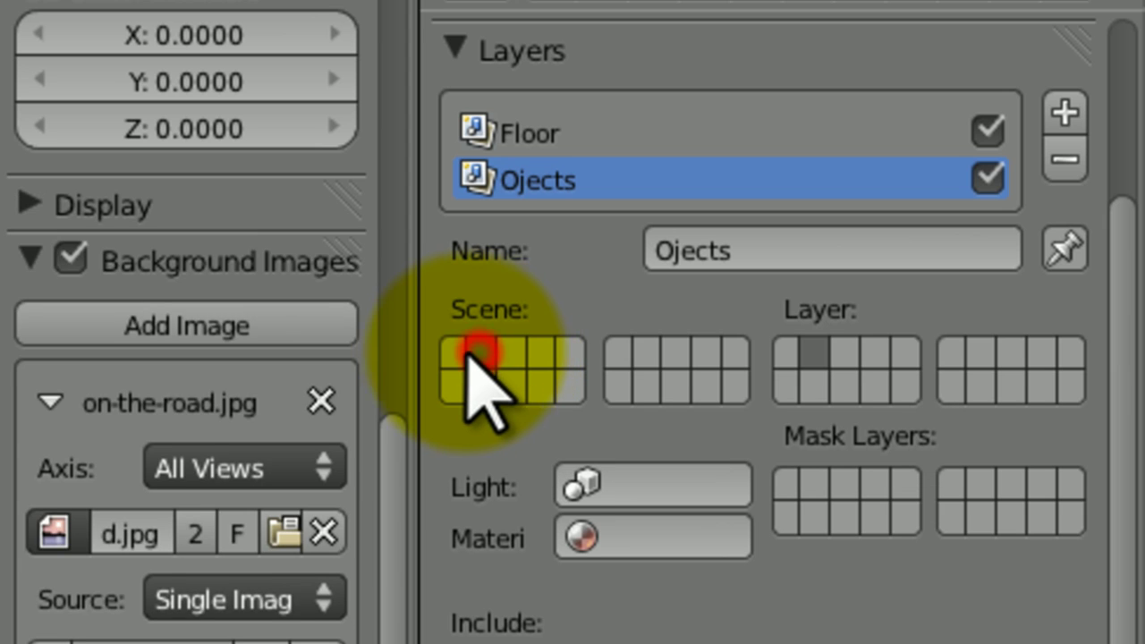
{"action": "left_click", "coordinate": [459, 352]}
{"action": "left_click", "coordinate": [459, 352]}
{"action": "left_click", "coordinate": [459, 353]}
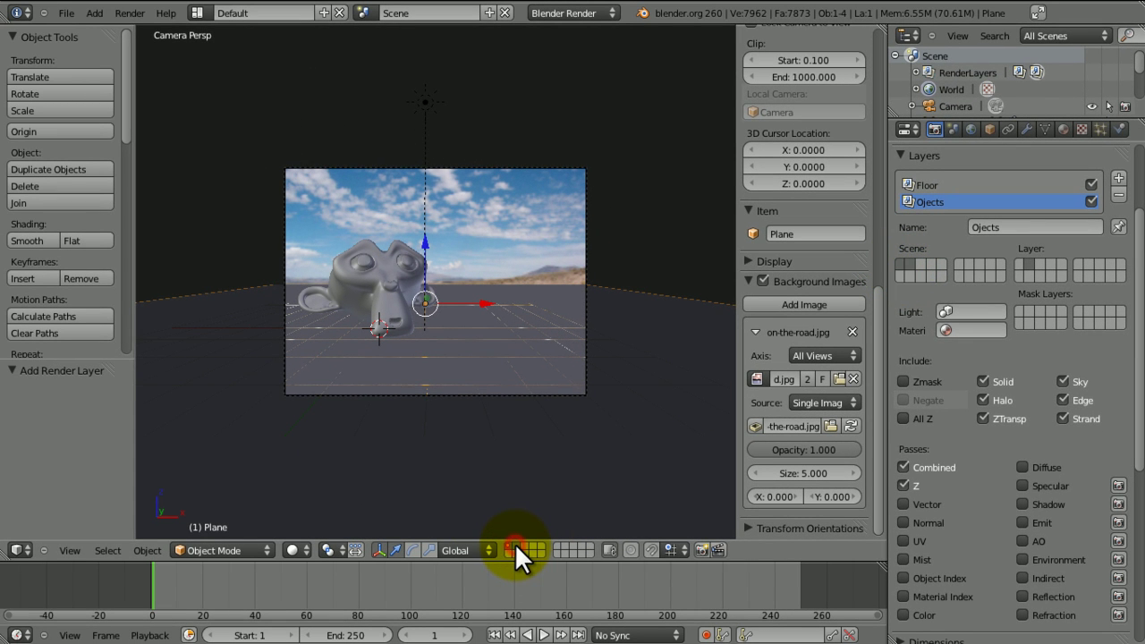
{"action": "left_click", "coordinate": [923, 261]}
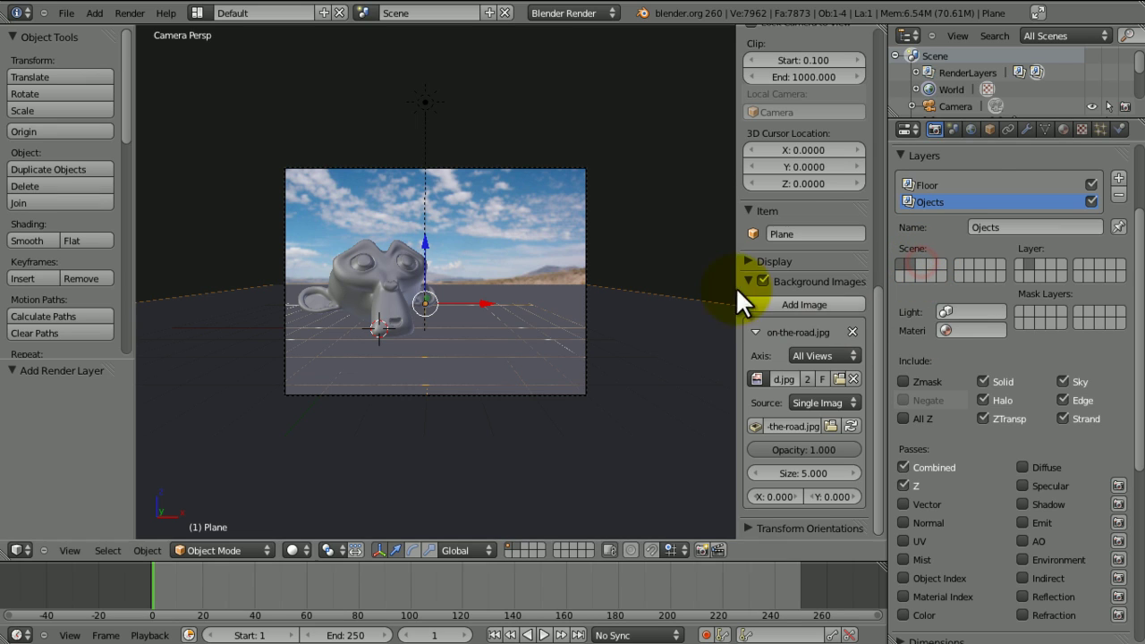
{"action": "left_click", "coordinate": [940, 185]}
{"action": "left_click", "coordinate": [939, 202]}
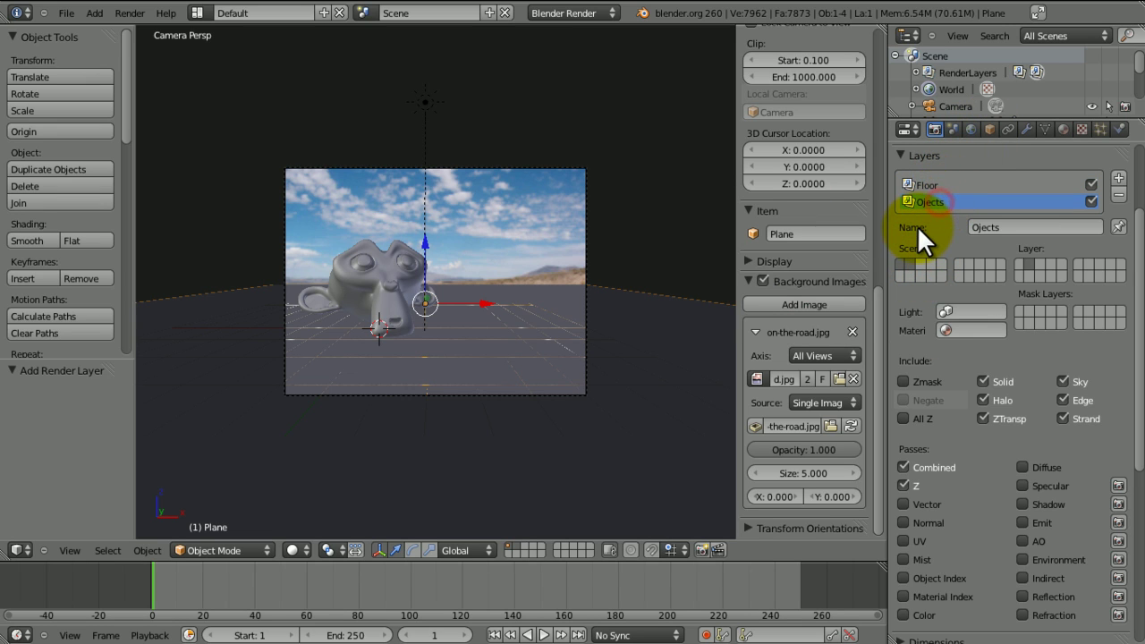
- Move the monkey head to layer 2, and check scene layers 1 and 2 separately
{"action": "right_click", "coordinate": [372, 264]}
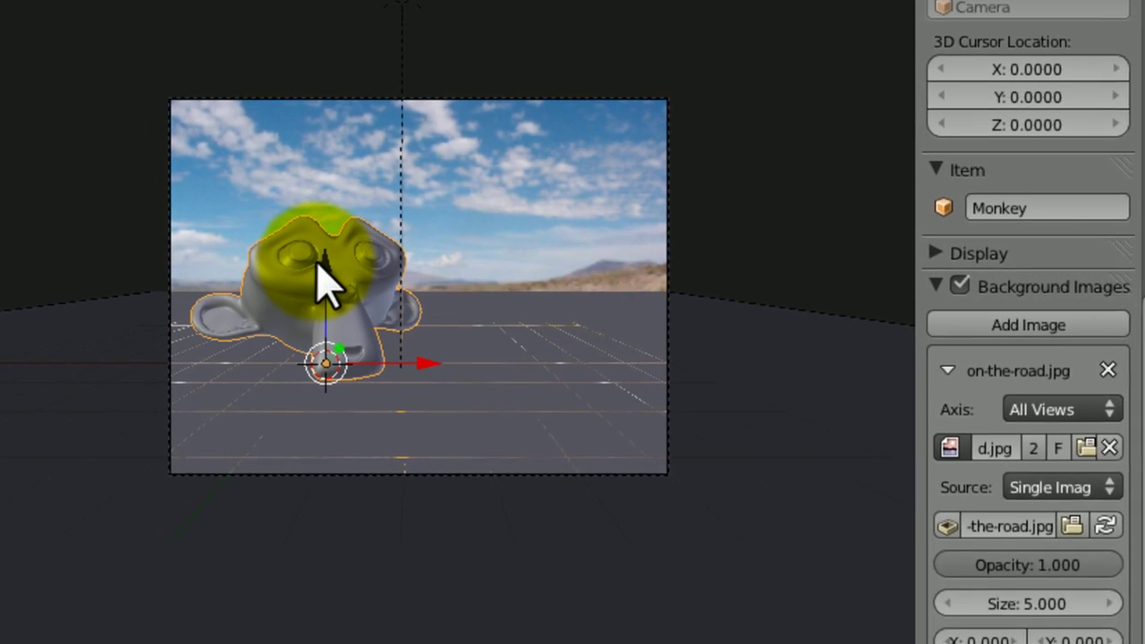
{"action": "key", "text": "m"}
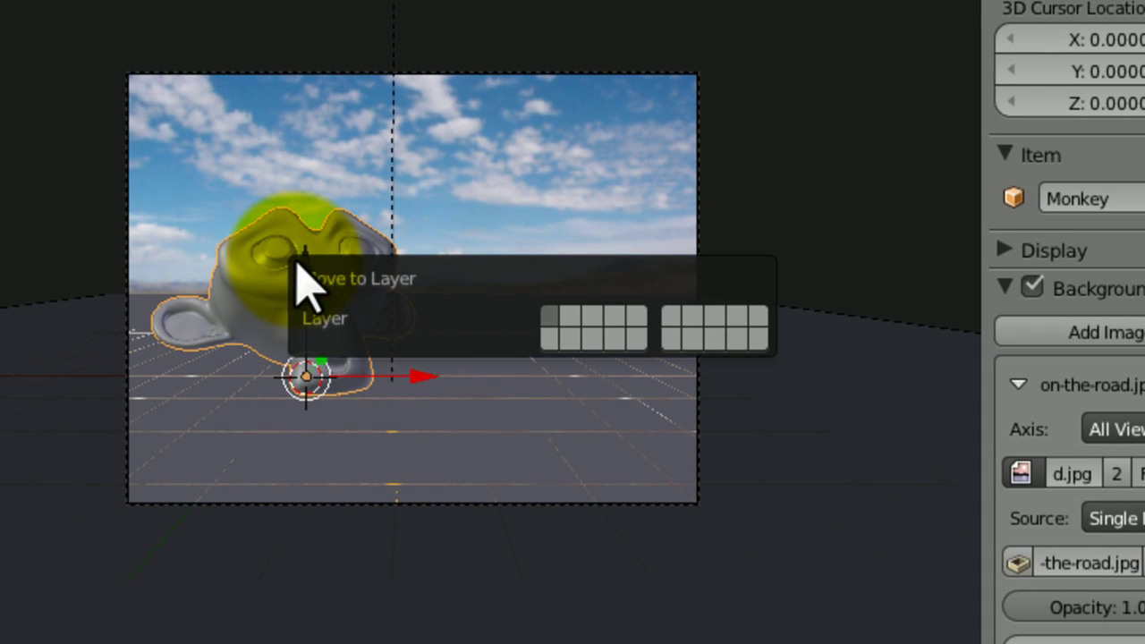
{"action": "left_click", "coordinate": [567, 319]}
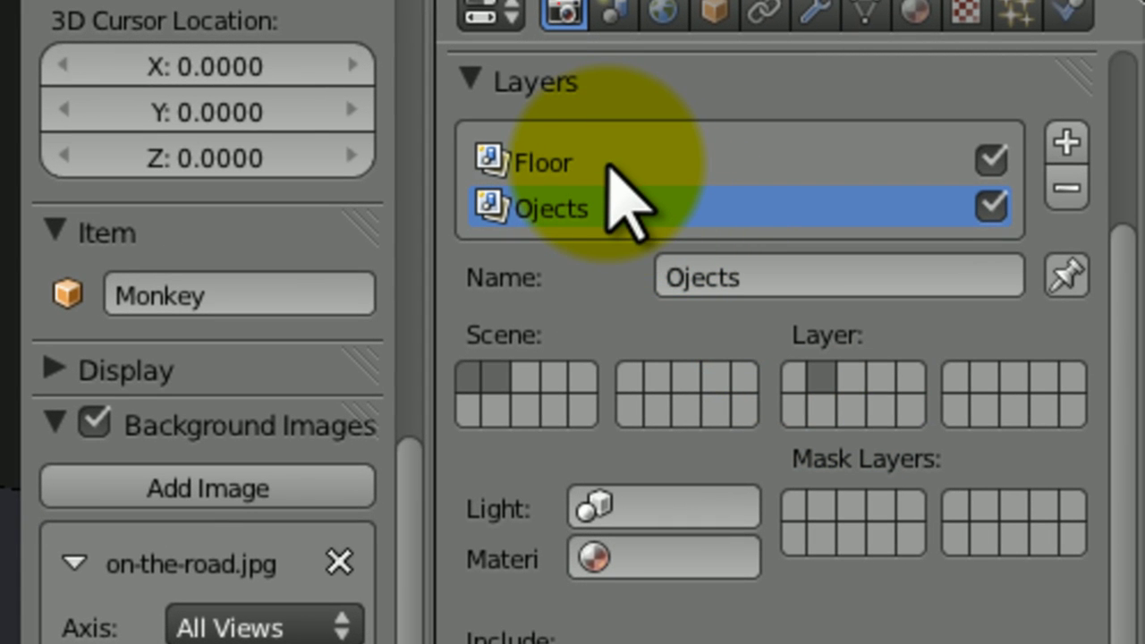
{"action": "left_click", "coordinate": [467, 380]}
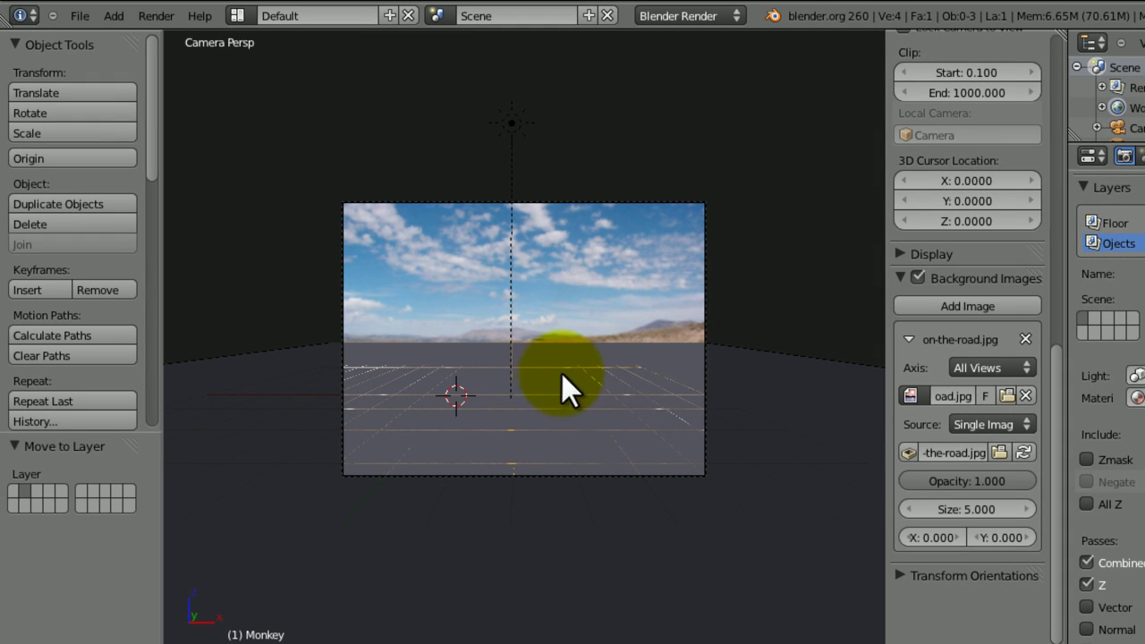
{"action": "left_click", "coordinate": [1094, 321]}
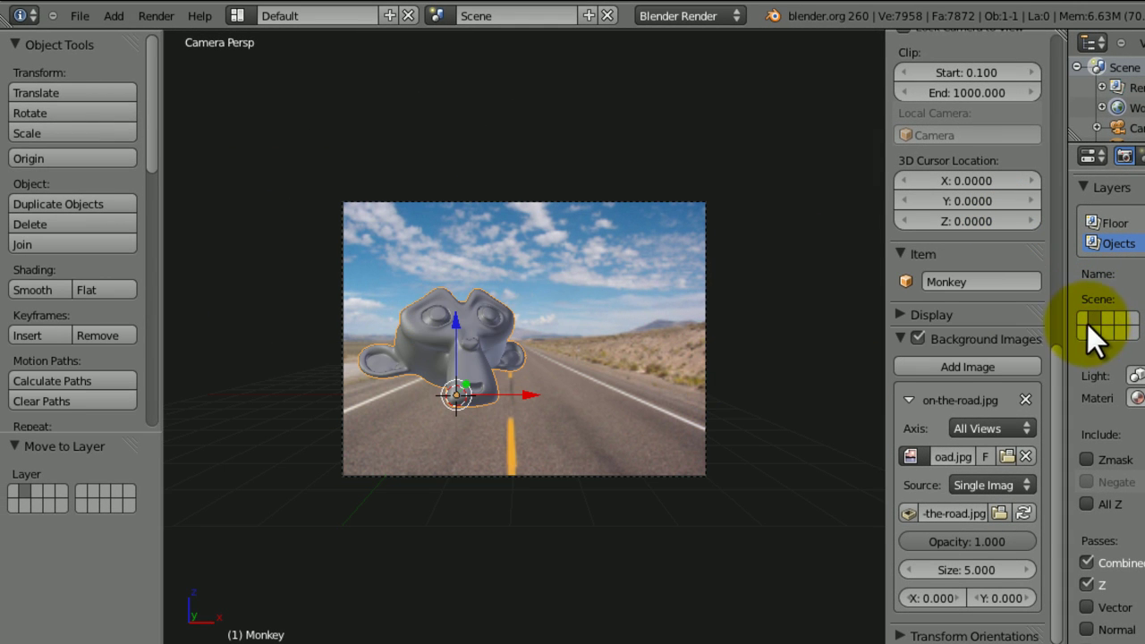
{"action": "left_click", "coordinate": [1086, 320]}
- Assign the Sun lamp to both layers 1 and 2, check each layer, and make both scene layers active
{"action": "right_click", "coordinate": [516, 113]}
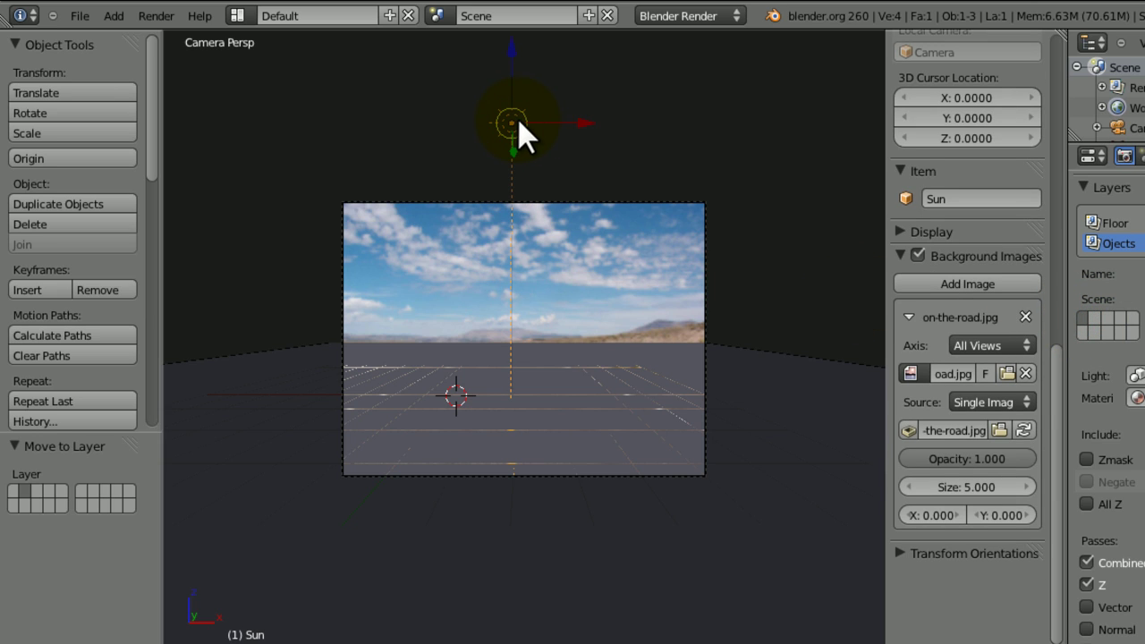
{"action": "key", "text": "m"}
{"action": "left_click", "coordinate": [695, 158]}
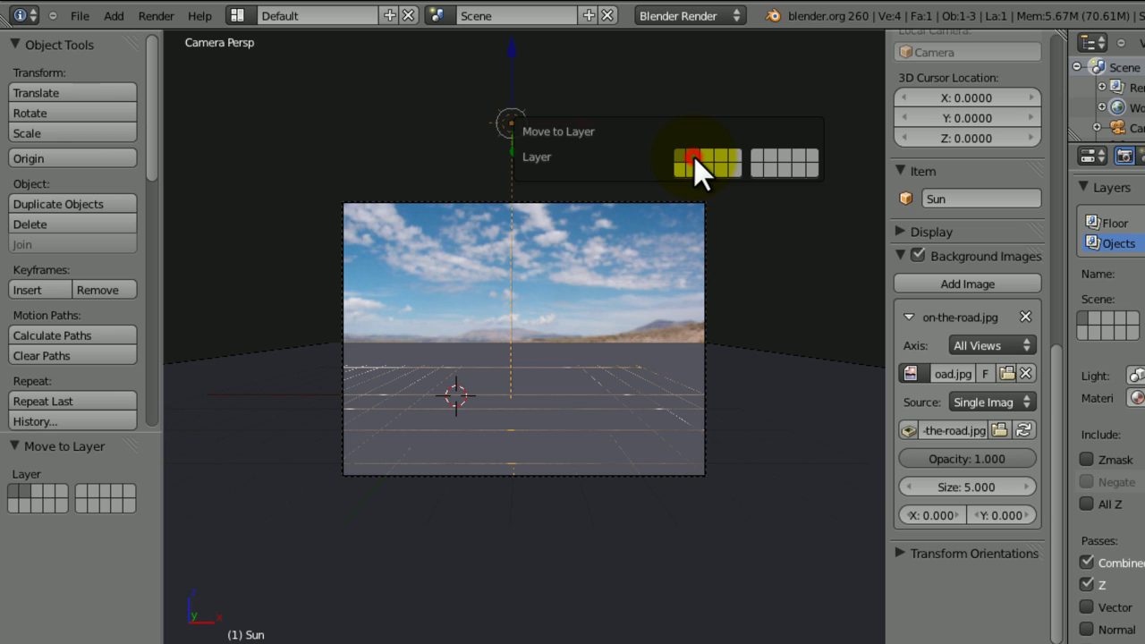
{"action": "left_click", "coordinate": [553, 266]}
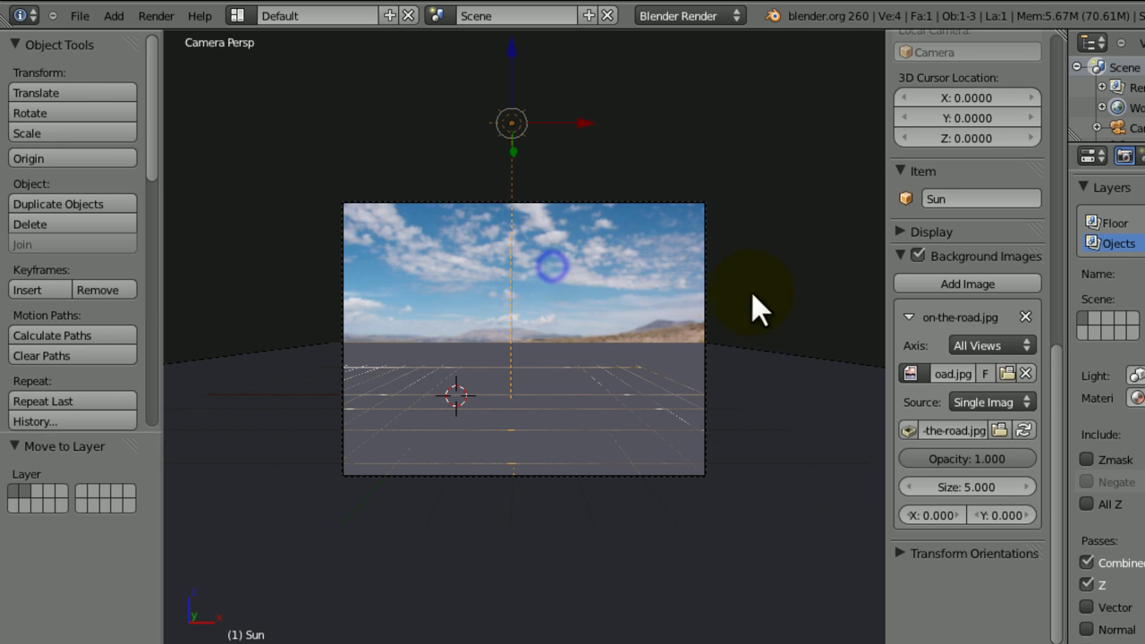
{"action": "left_click", "coordinate": [1093, 314]}
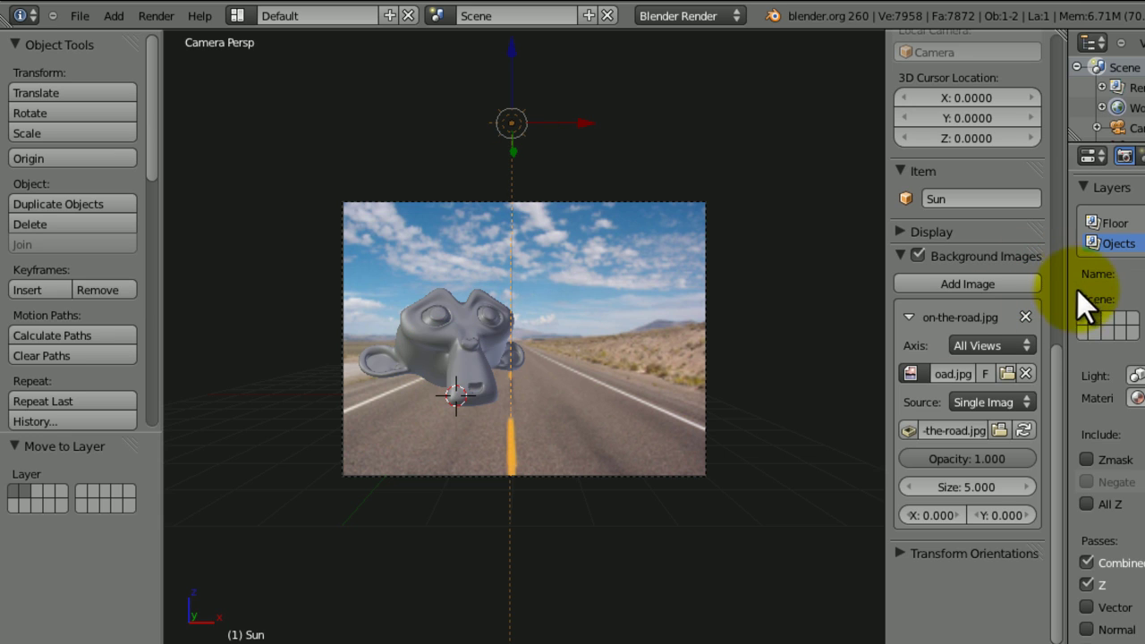
{"action": "left_click", "coordinate": [1083, 318]}
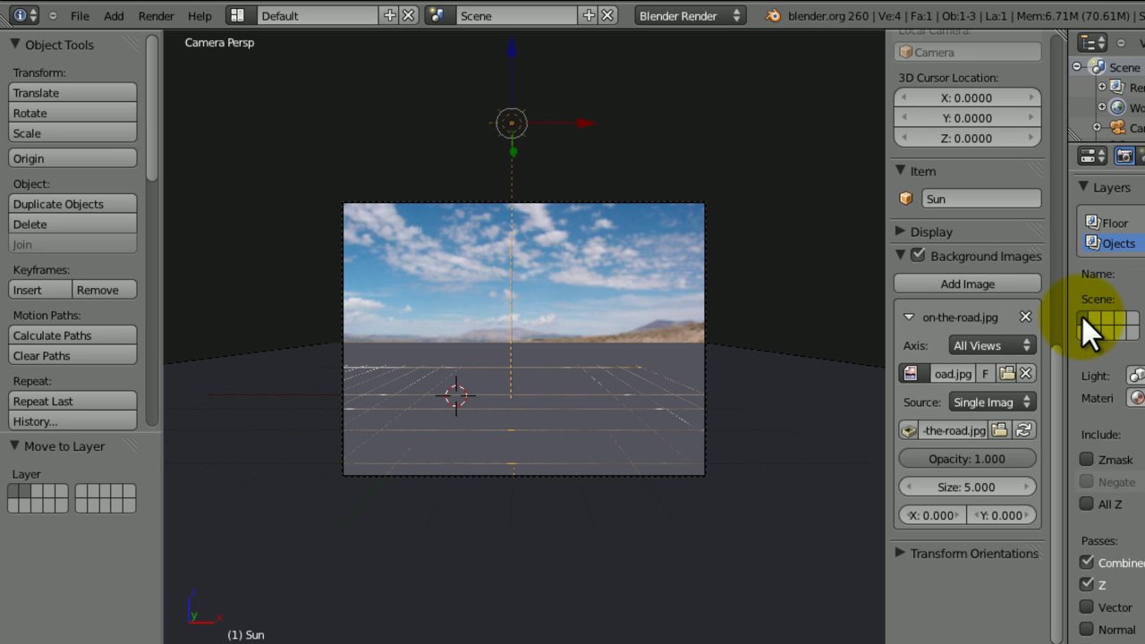
{"action": "left_click", "coordinate": [1095, 317], "text": "shift"}
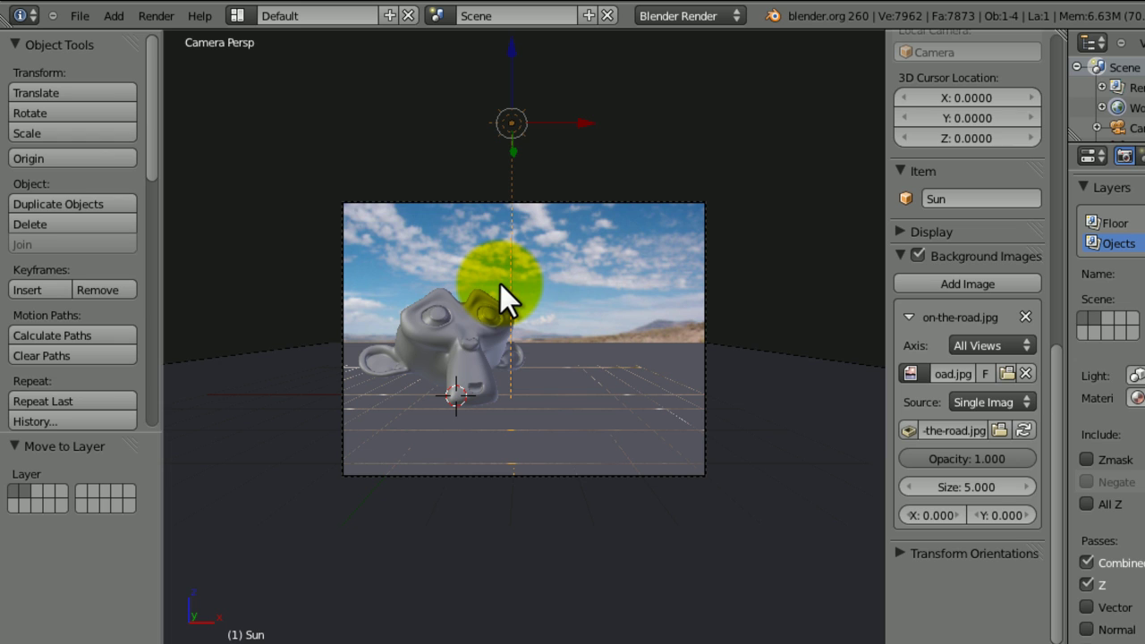
- Render the current frame and view the whole render result
{"action": "key", "text": "F12"}
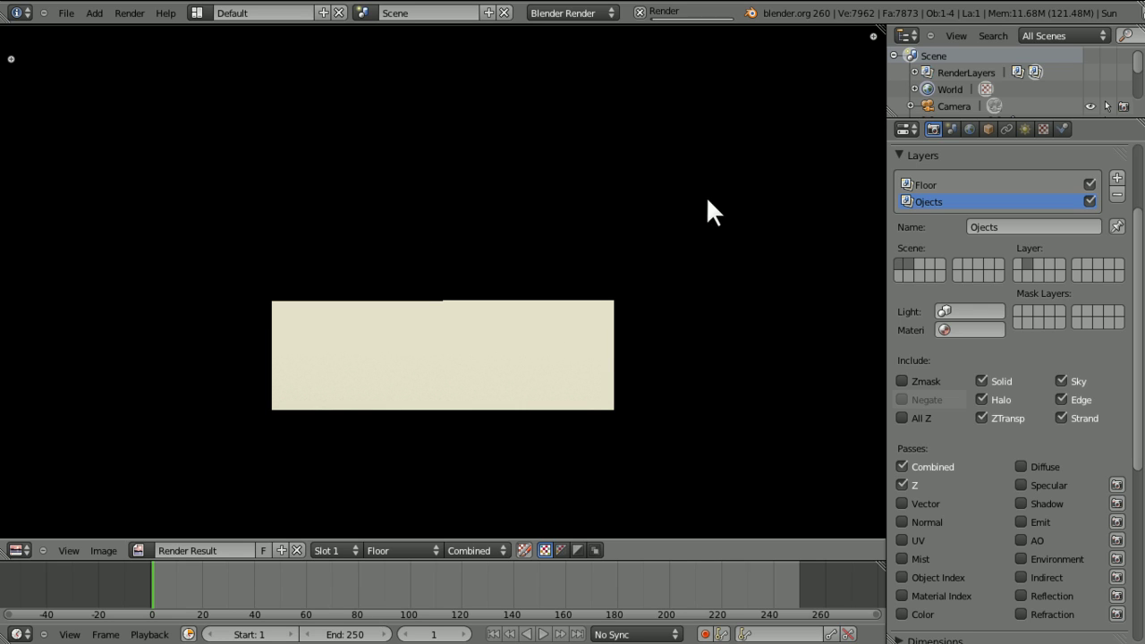
{"action": "key", "text": "alt+F11"}
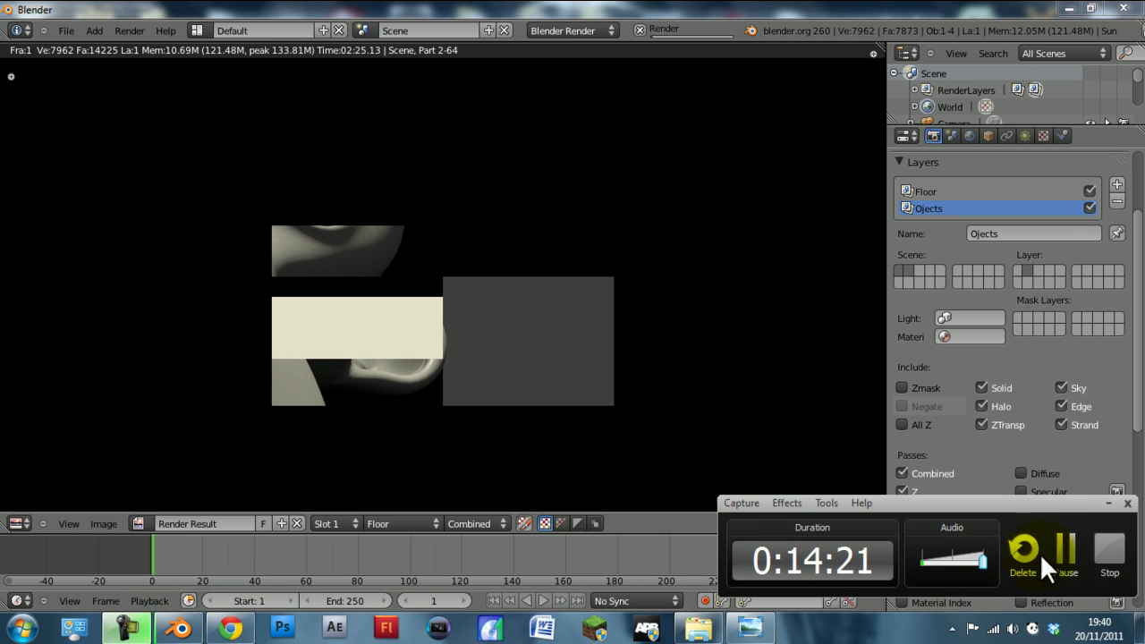
{"action": "left_click", "coordinate": [1040, 555]}
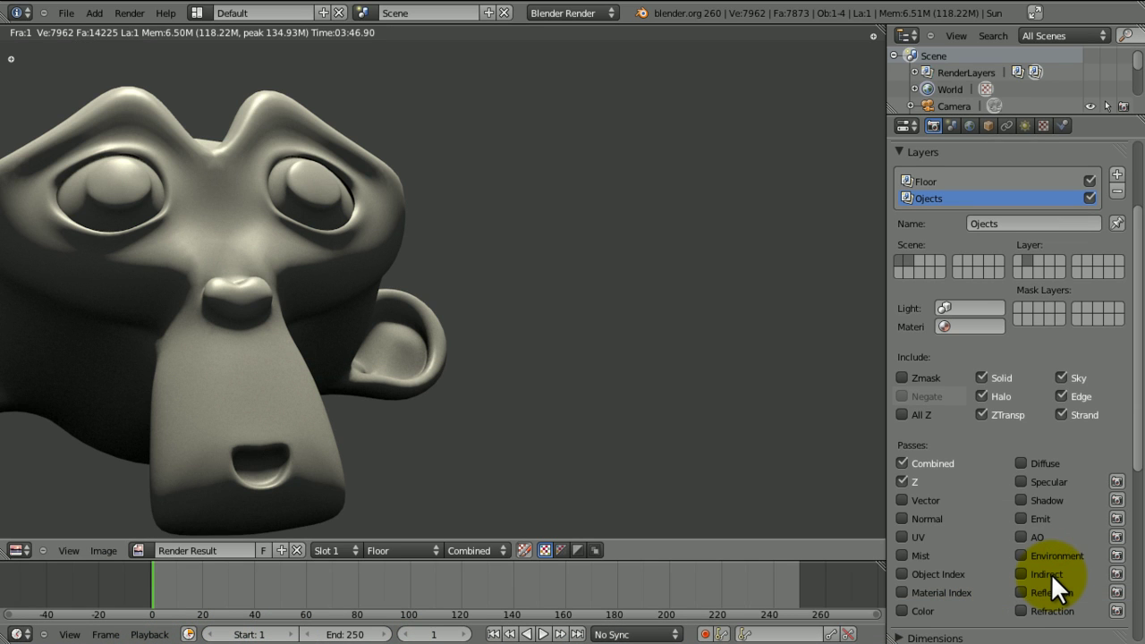
{"action": "middle_click_drag", "start_coordinate": [1050, 574], "coordinate": [1051, 574], "text": "ctrl"}
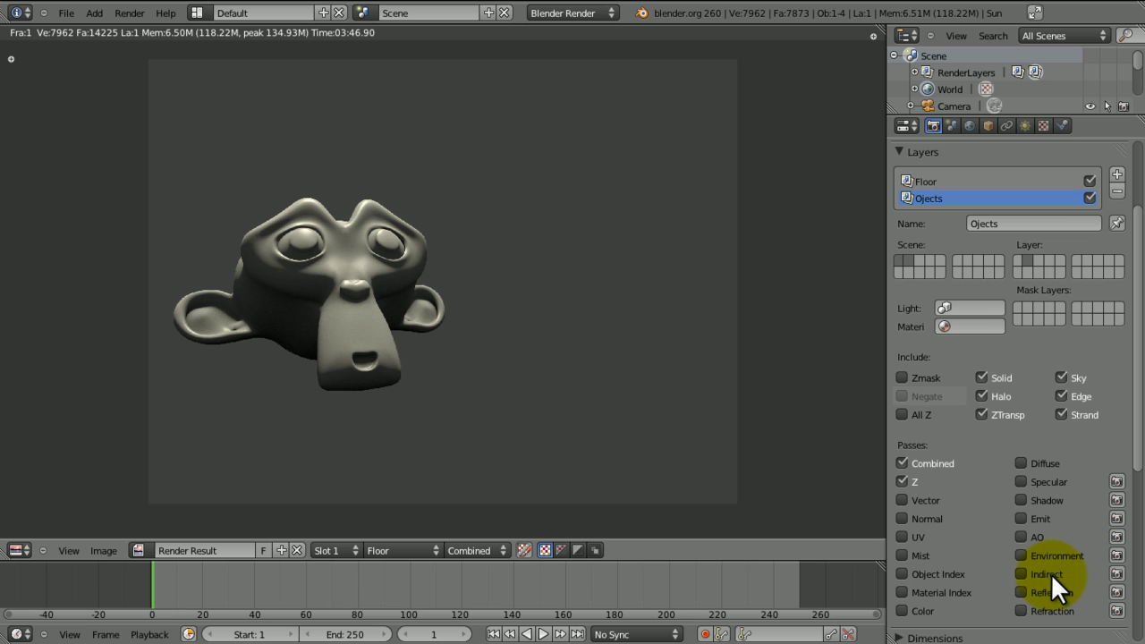
- Switch to the Compositing screen layout, enable the node editor's backdrop, and spread the Render Layers and Composite nodes apart
{"action": "key", "text": "ctrl+Left"}
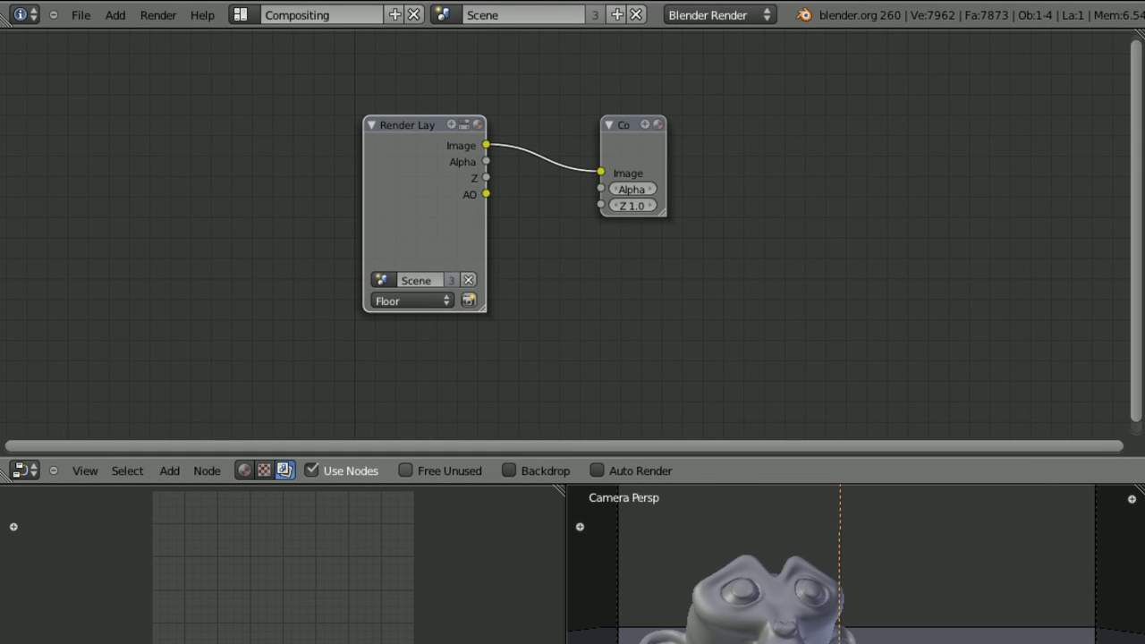
{"action": "left_click", "coordinate": [510, 471]}
{"action": "left_click_drag", "start_coordinate": [626, 125], "coordinate": [888, 94]}
{"action": "left_click_drag", "start_coordinate": [407, 126], "coordinate": [156, 135]}
- Add a Viewer node below the Composite node, feed it the Floor layer's Image output, and maximize the node editor
{"action": "key", "text": "shift+a"}
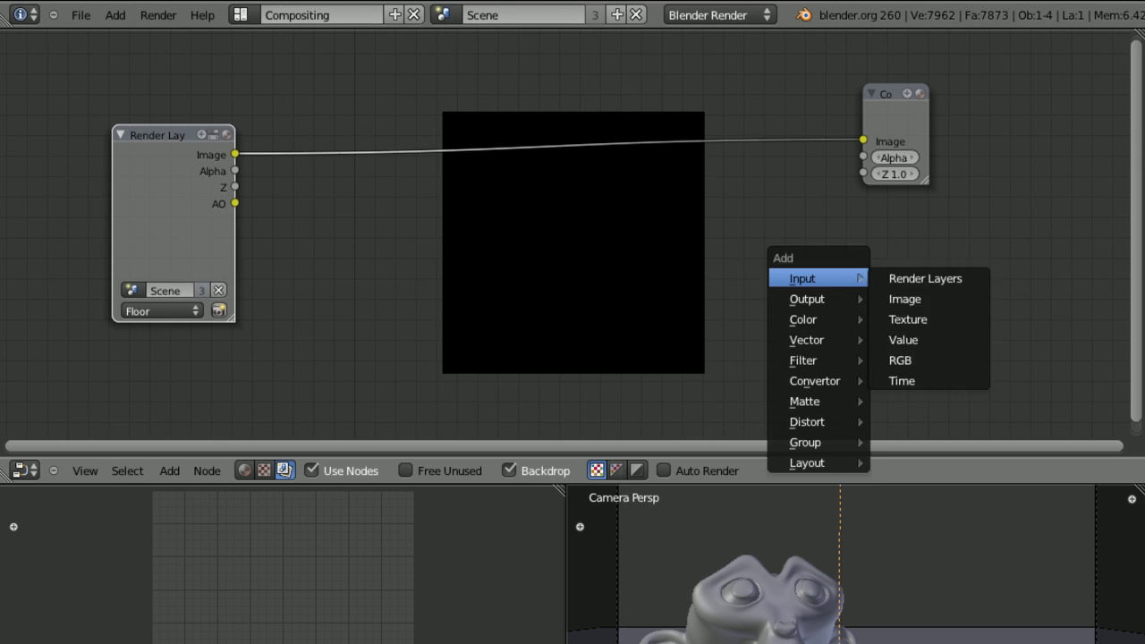
{"action": "mouse_move", "coordinate": [798, 296]}
{"action": "left_click", "coordinate": [907, 319]}
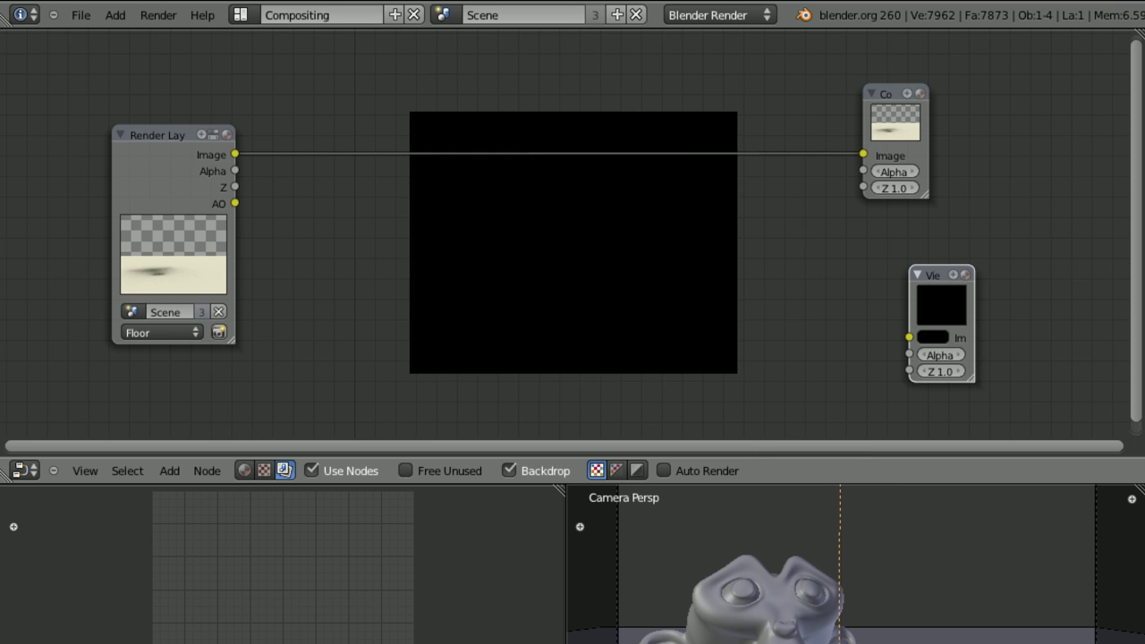
{"action": "left_click_drag", "start_coordinate": [235, 154], "coordinate": [909, 337]}
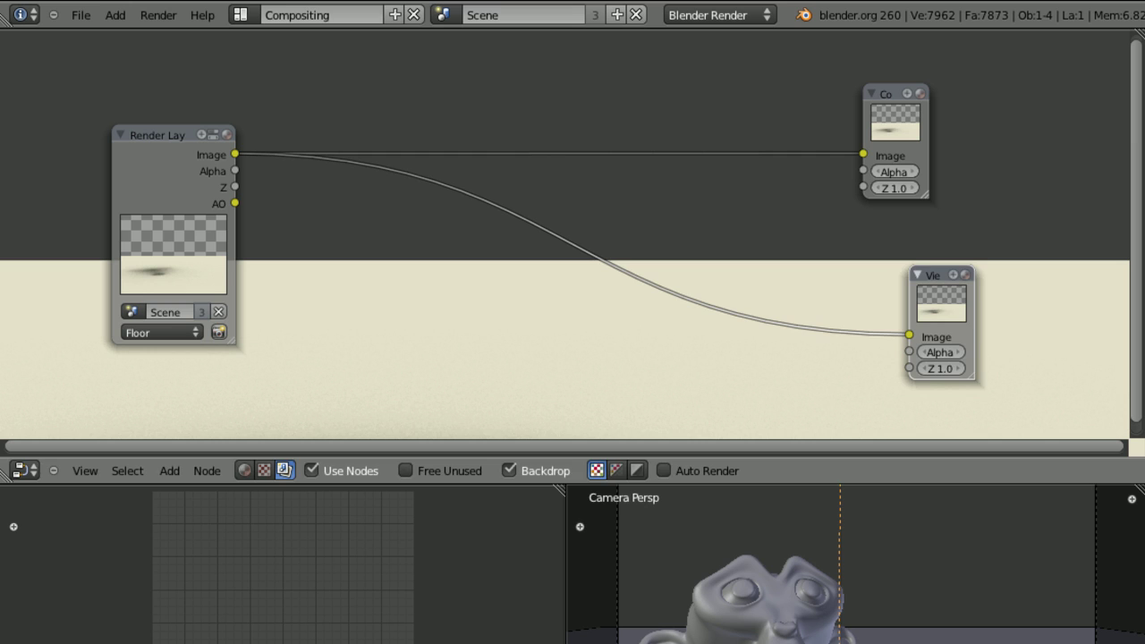
{"action": "left_click_drag", "start_coordinate": [935, 275], "coordinate": [890, 218]}
{"action": "key", "text": "ctrl+Up"}
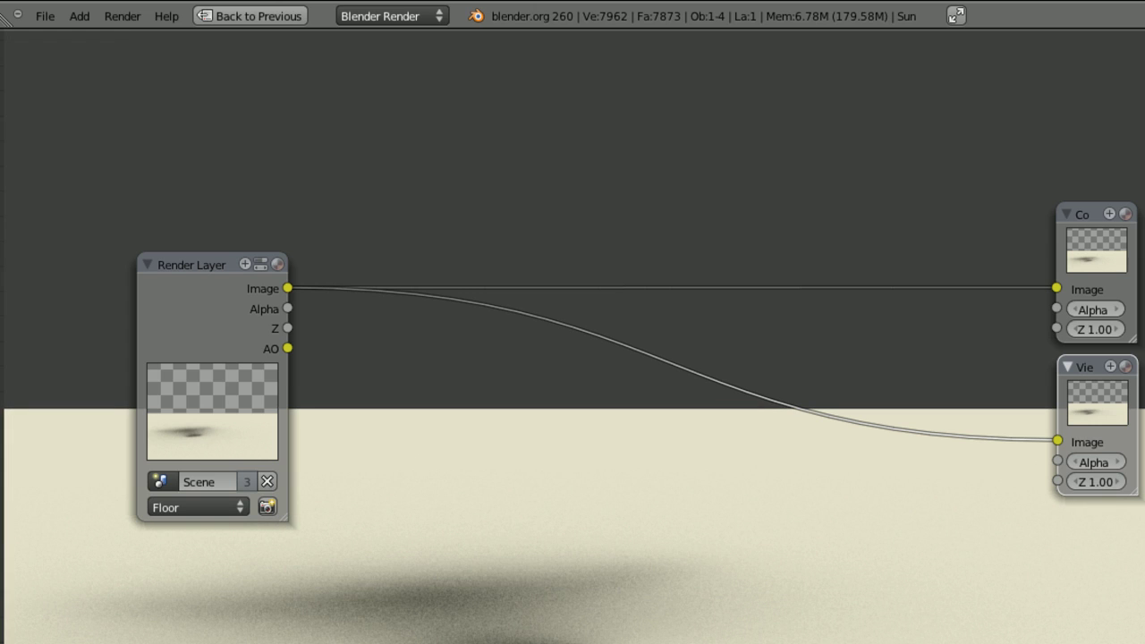
{"action": "middle_click_drag", "start_coordinate": [609, 358], "coordinate": [541, 192]}
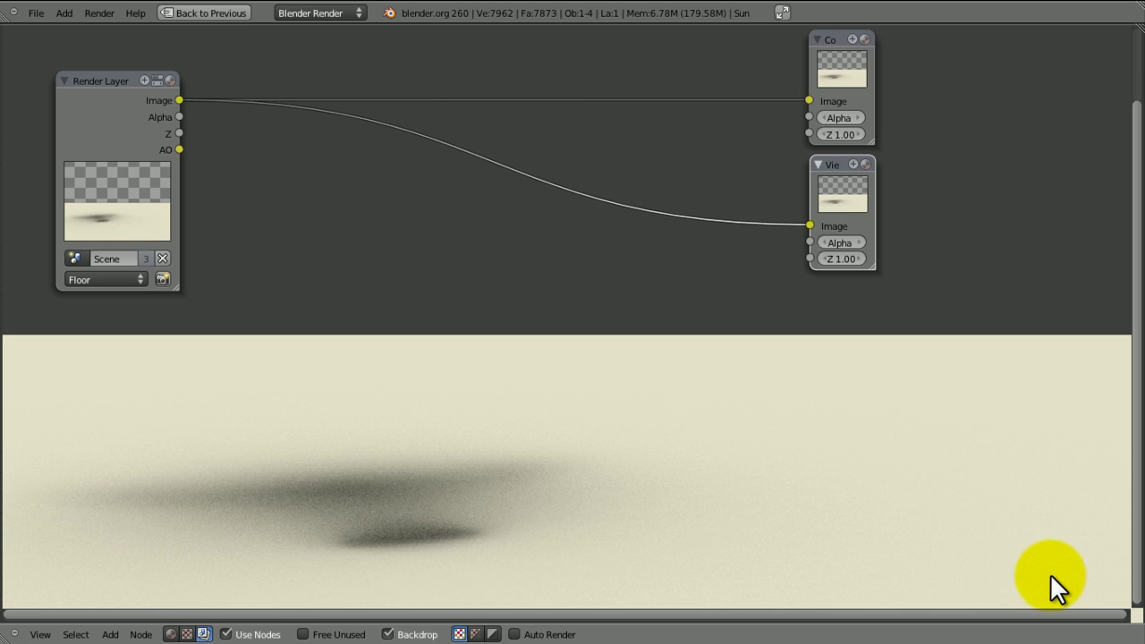
- Compare the Floor layer's AO and Image outputs in the Viewer node, leaving AO connected
{"action": "mouse_move", "coordinate": [180, 150]}
{"action": "left_mouse_down"}
{"action": "mouse_move", "coordinate": [582, 207]}
{"action": "mouse_move", "coordinate": [195, 150]}
{"action": "left_mouse_up"}
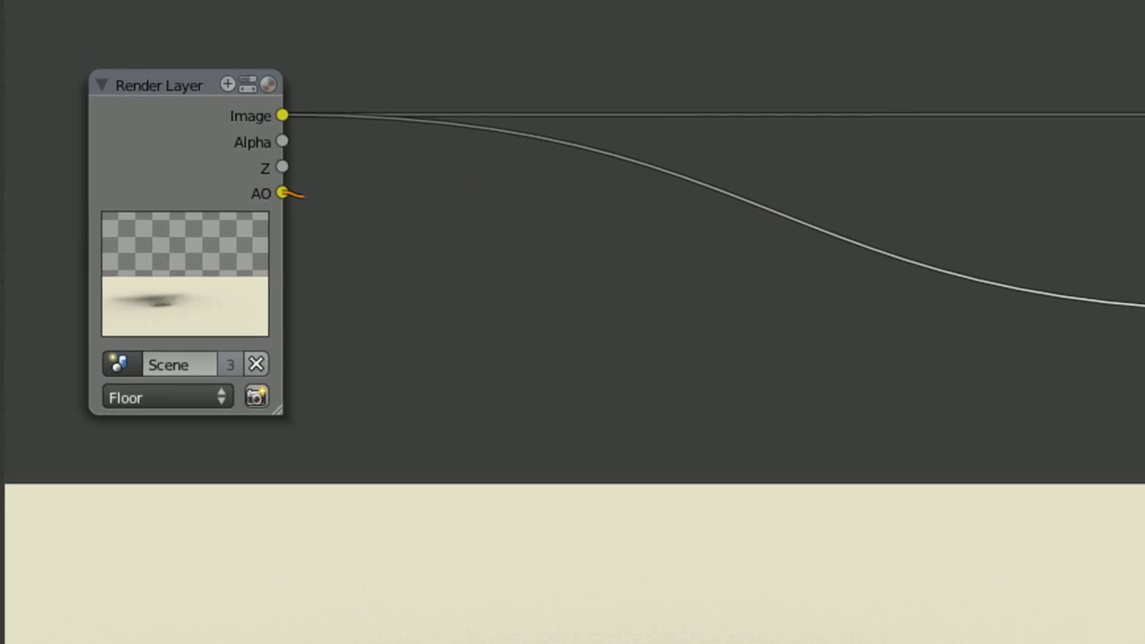
{"action": "left_click_drag", "start_coordinate": [304, 195], "coordinate": [287, 193]}
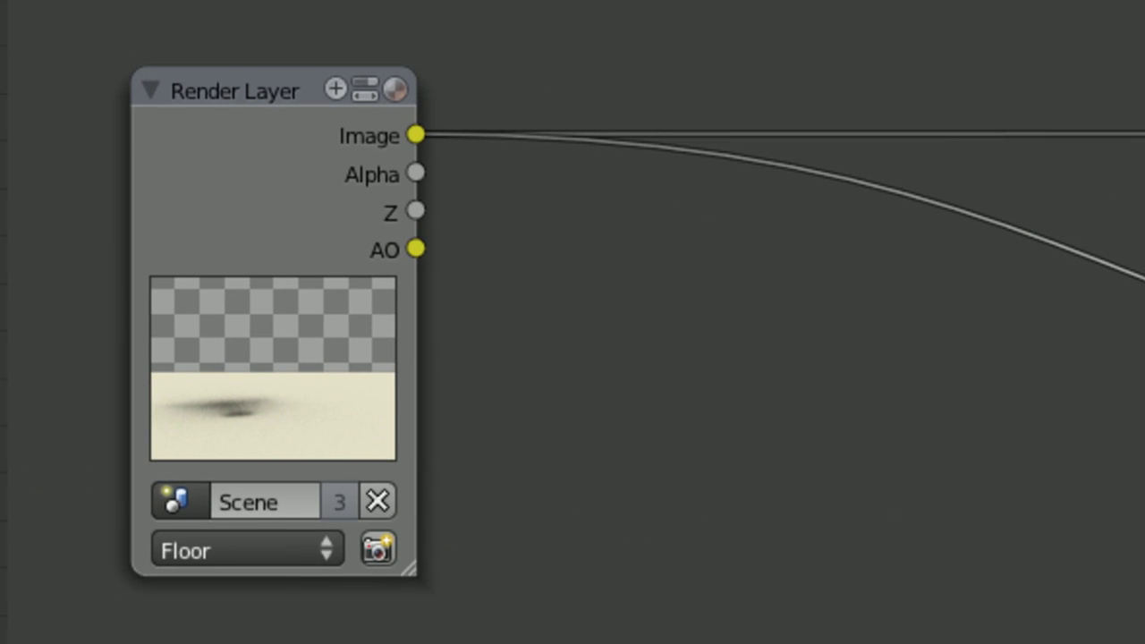
{"action": "left_click_drag", "start_coordinate": [415, 249], "coordinate": [1044, 235]}
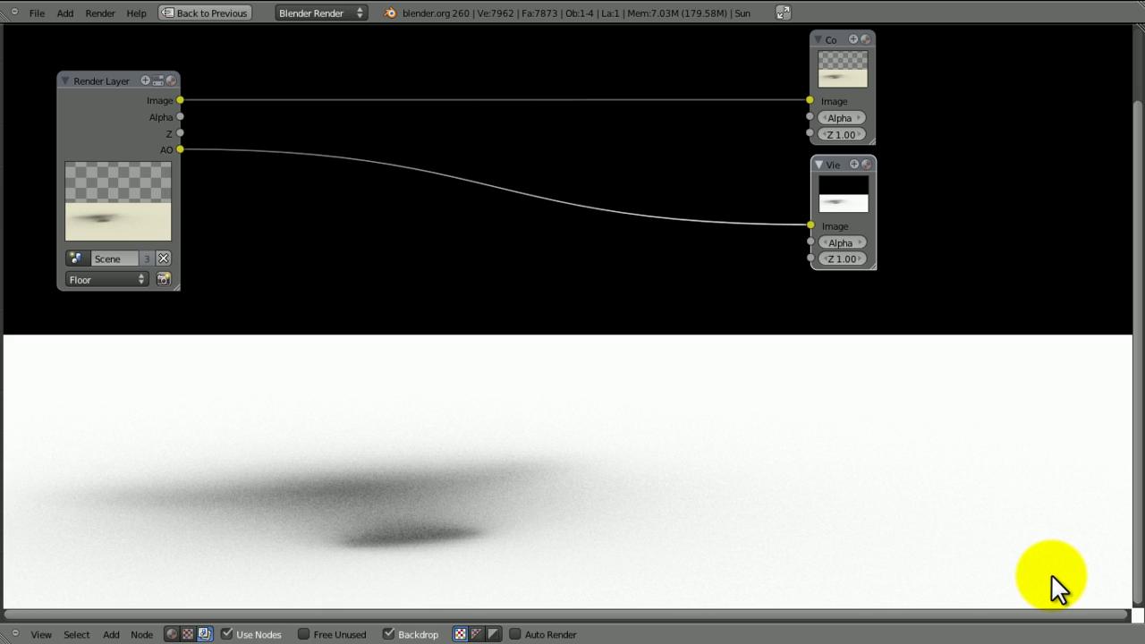
{"action": "left_click_drag", "start_coordinate": [180, 100], "coordinate": [811, 224]}
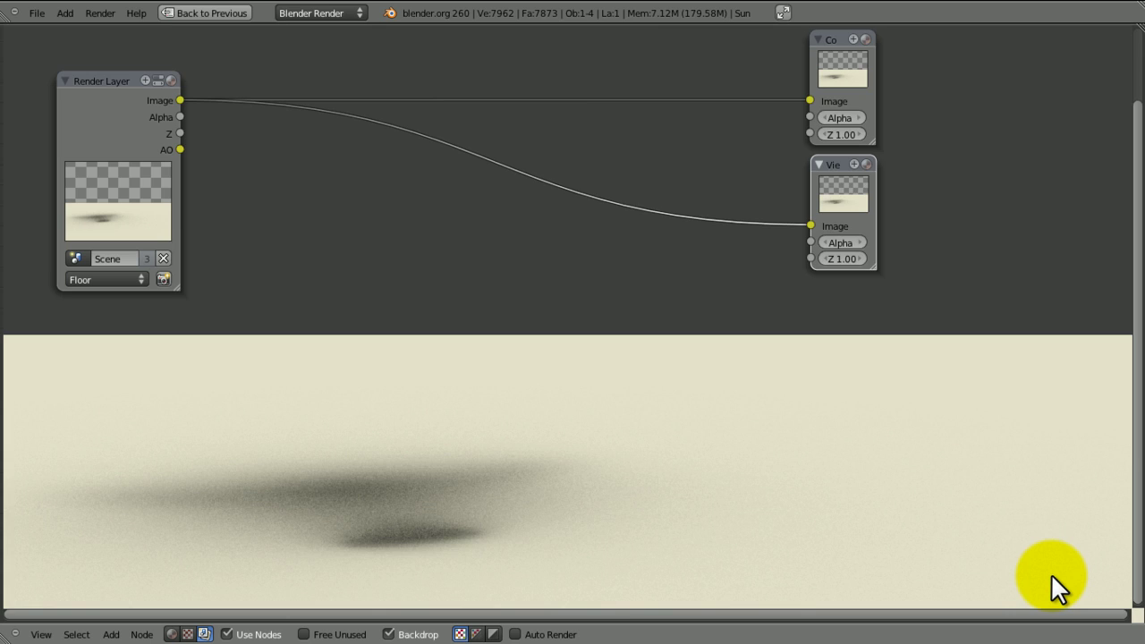
{"action": "left_click_drag", "start_coordinate": [180, 150], "coordinate": [811, 224]}
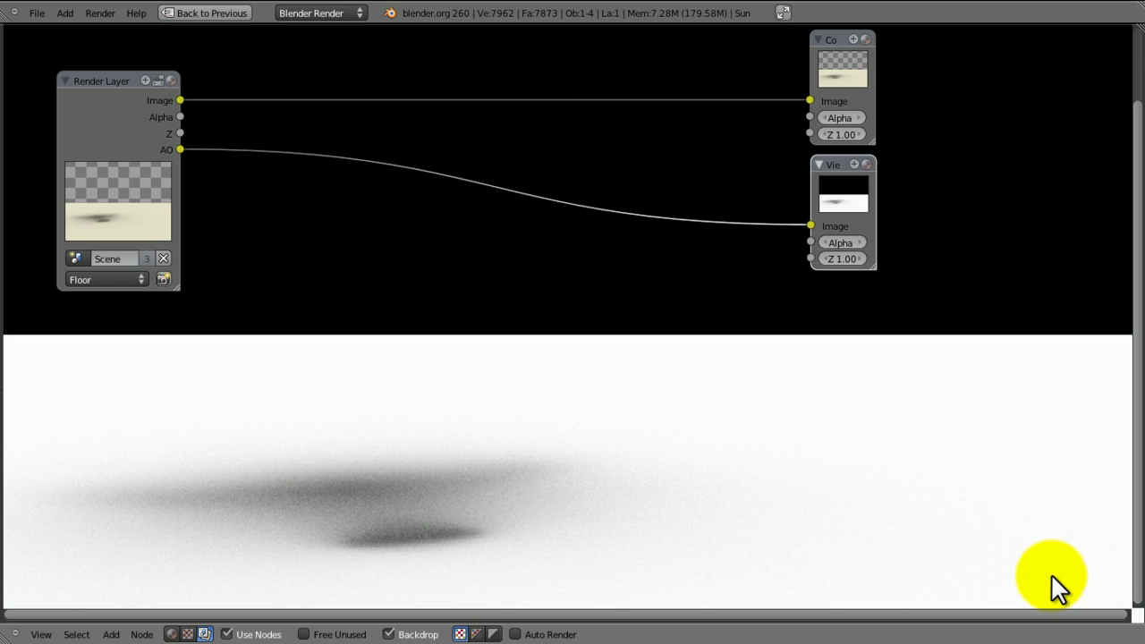
- Add a Mix color node between the Render Layers and output nodes and set its blend type to Multiply
{"action": "scroll", "coordinate": [1052, 574], "scroll_direction": "down", "scroll_amount": 1}
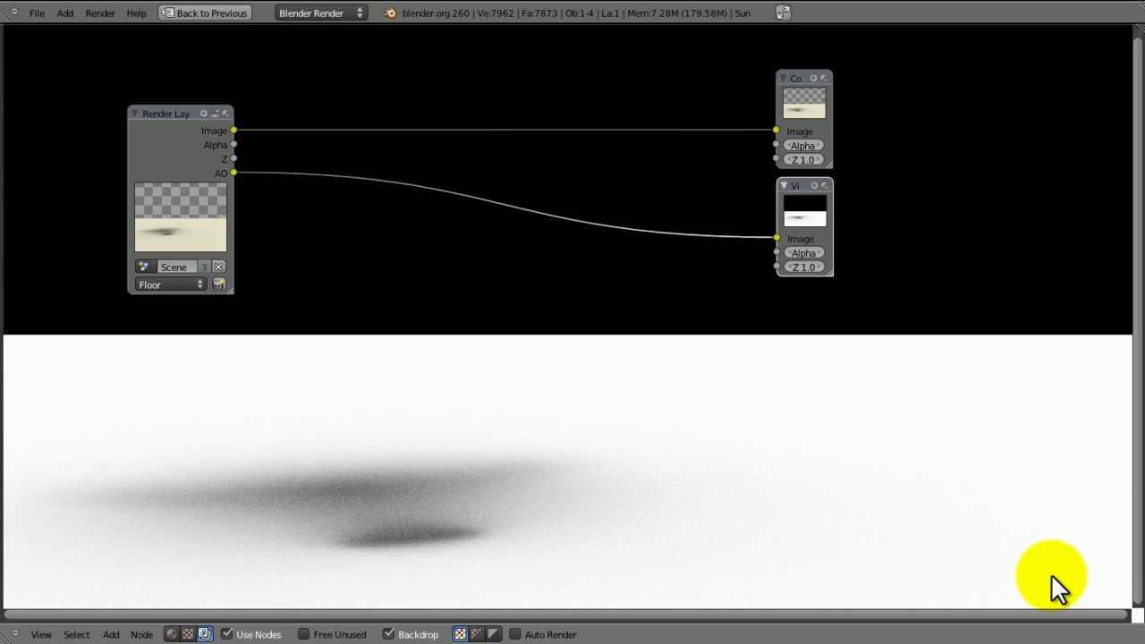
{"action": "middle_click_drag", "start_coordinate": [1051, 575], "coordinate": [1070, 628]}
{"action": "key", "text": "shift+a"}
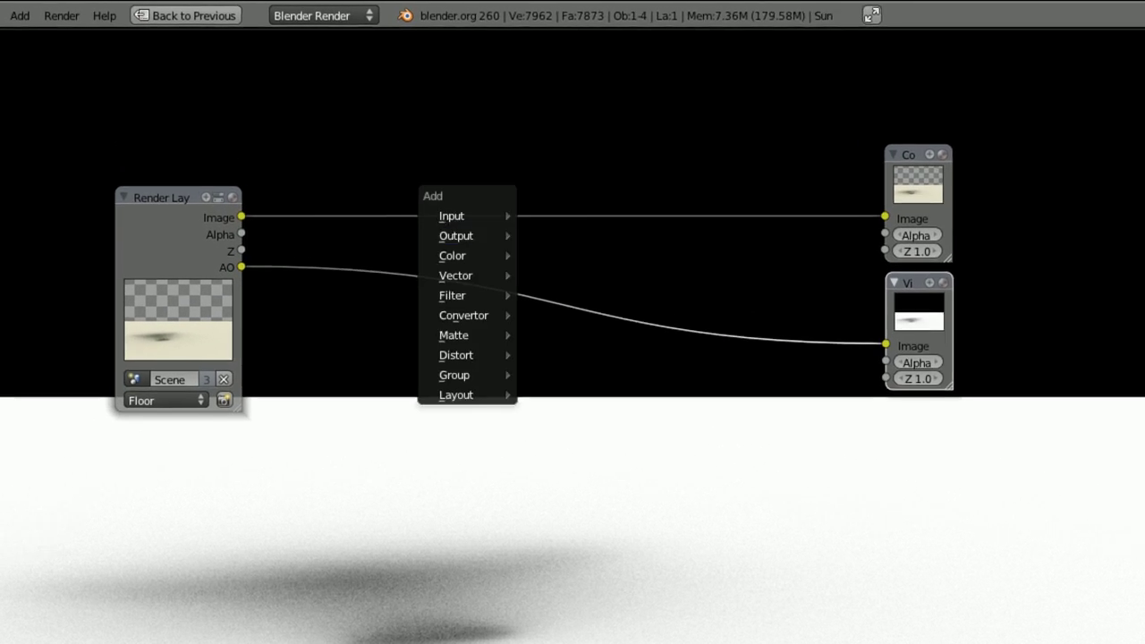
{"action": "mouse_move", "coordinate": [438, 198]}
{"action": "mouse_move", "coordinate": [481, 307]}
{"action": "left_click", "coordinate": [591, 332]}
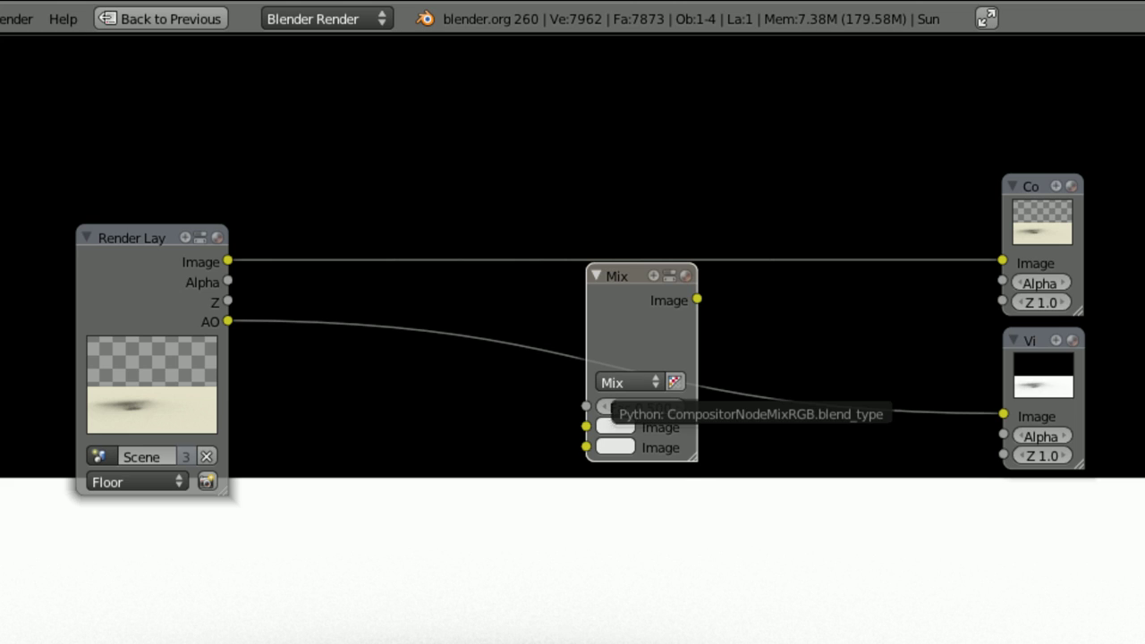
{"action": "left_click", "coordinate": [626, 382]}
{"action": "left_click", "coordinate": [625, 447]}
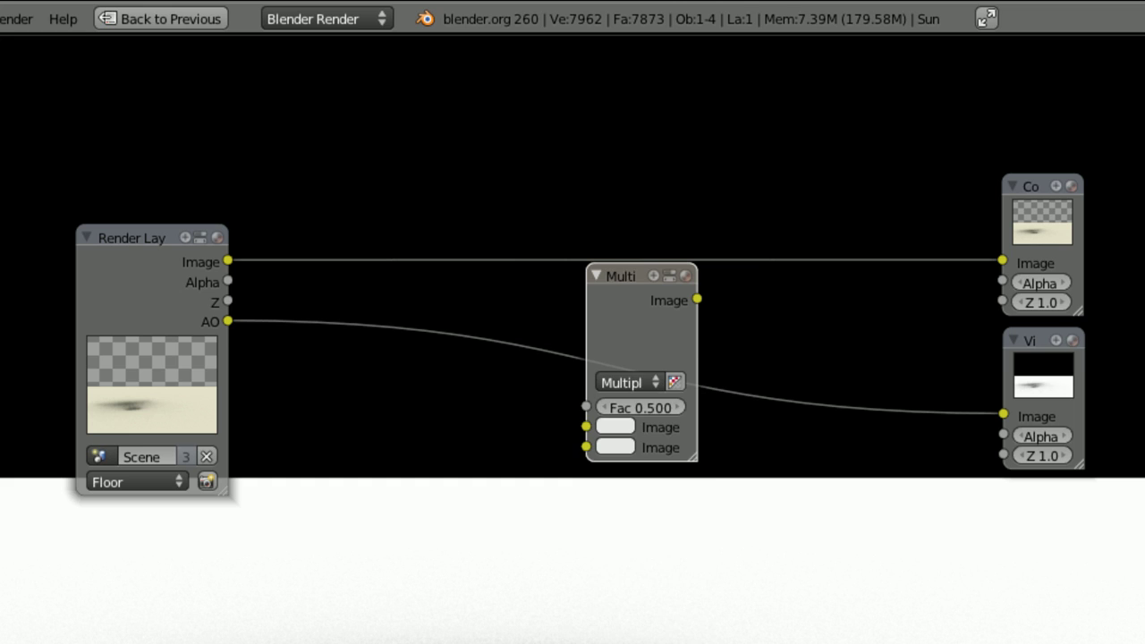
{"action": "key", "text": "KP_Decimal"}
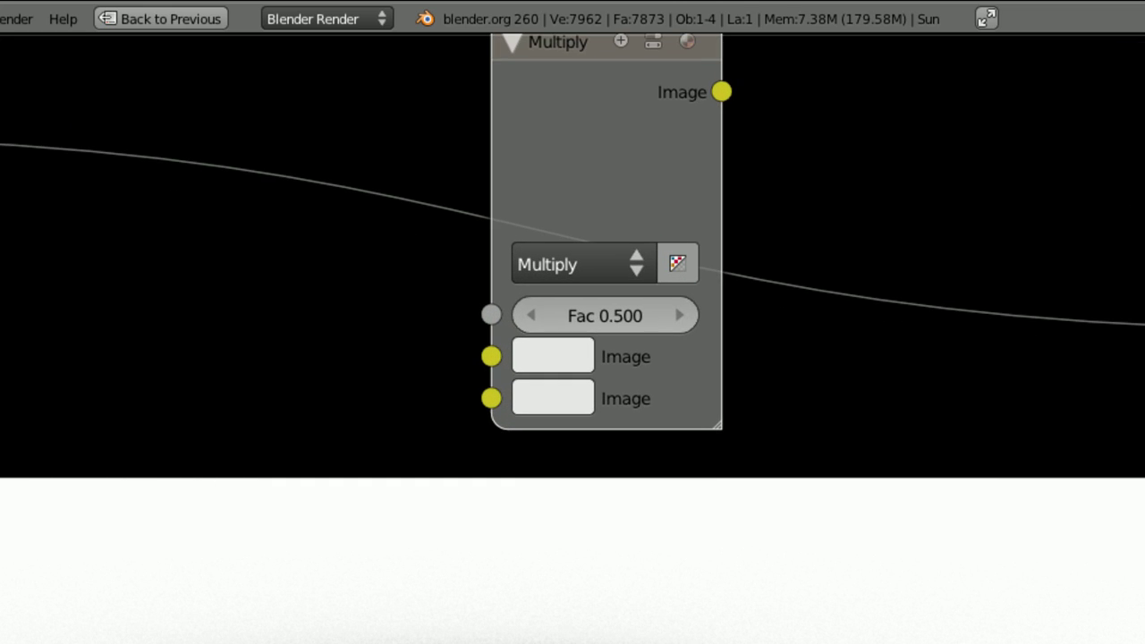
- Set the Multiply node's factor to 1
{"action": "left_click", "coordinate": [641, 407]}
{"action": "type", "text": "1"}
{"action": "key", "text": "Return"}
{"action": "middle_click_drag", "start_coordinate": [617, 322], "coordinate": [855, 485]}
{"action": "scroll", "coordinate": [855, 485], "scroll_direction": "down", "scroll_amount": 1}
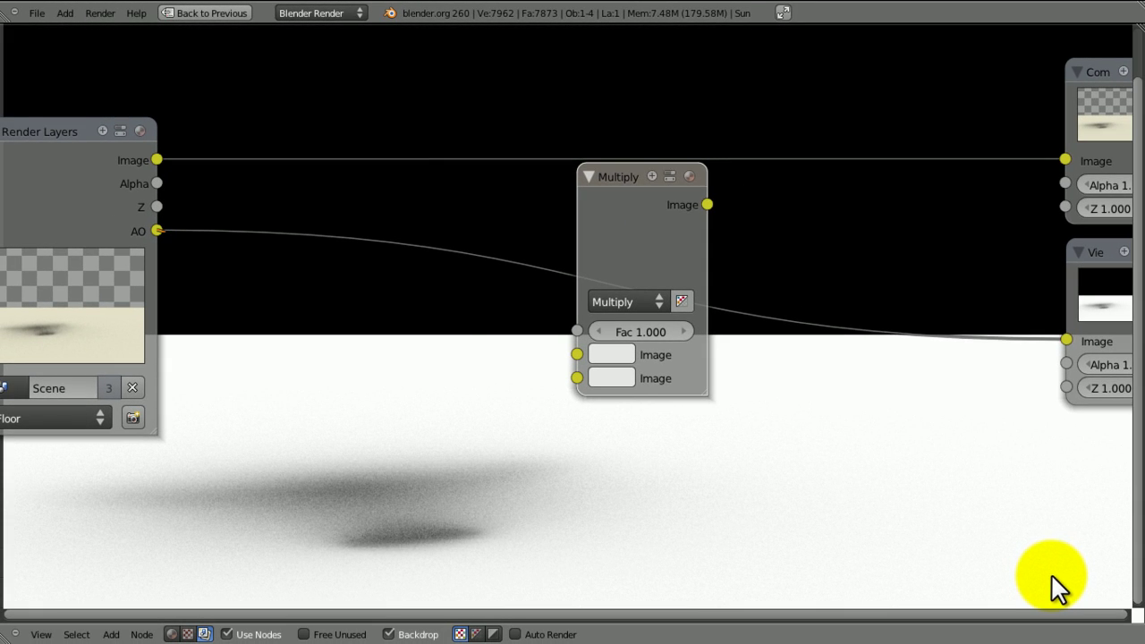
- Connect the Floor layer's AO output to the Multiply node's first Image input and the Multiply output to the Viewer
{"action": "left_click_drag", "start_coordinate": [92, 329], "coordinate": [559, 470]}
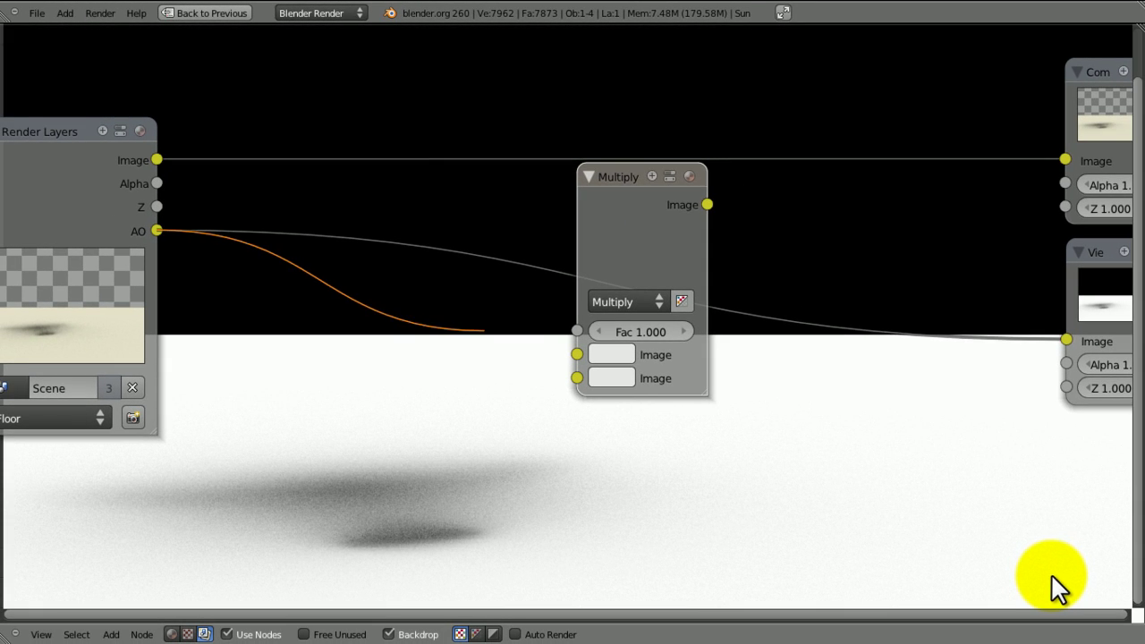
{"action": "left_click_drag", "start_coordinate": [484, 330], "coordinate": [577, 355]}
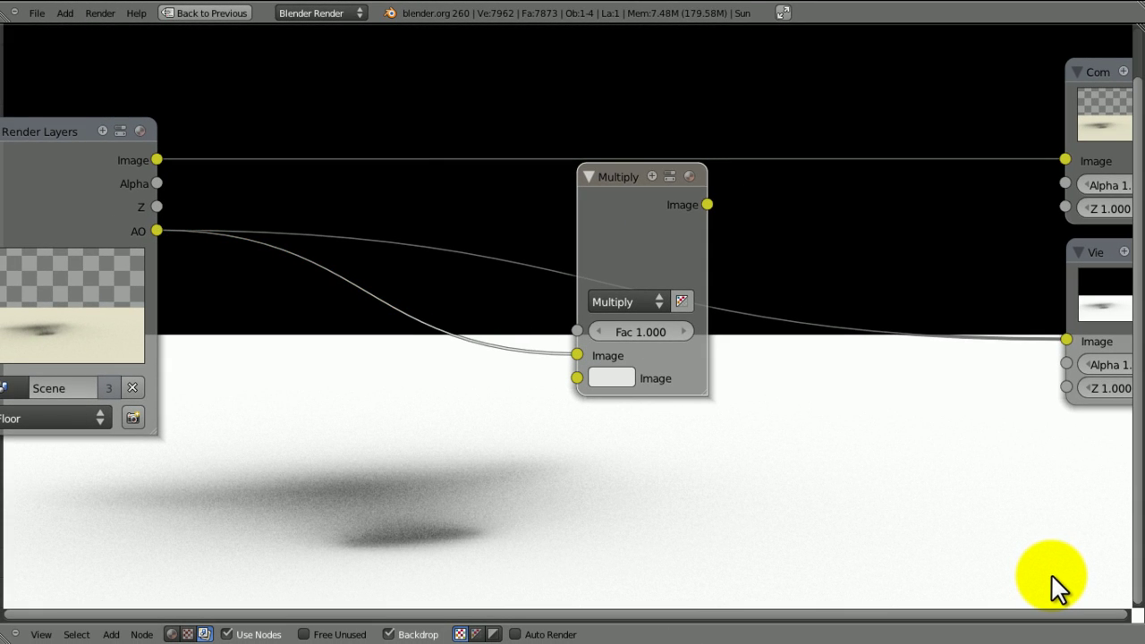
{"action": "left_click_drag", "start_coordinate": [707, 204], "coordinate": [1066, 339]}
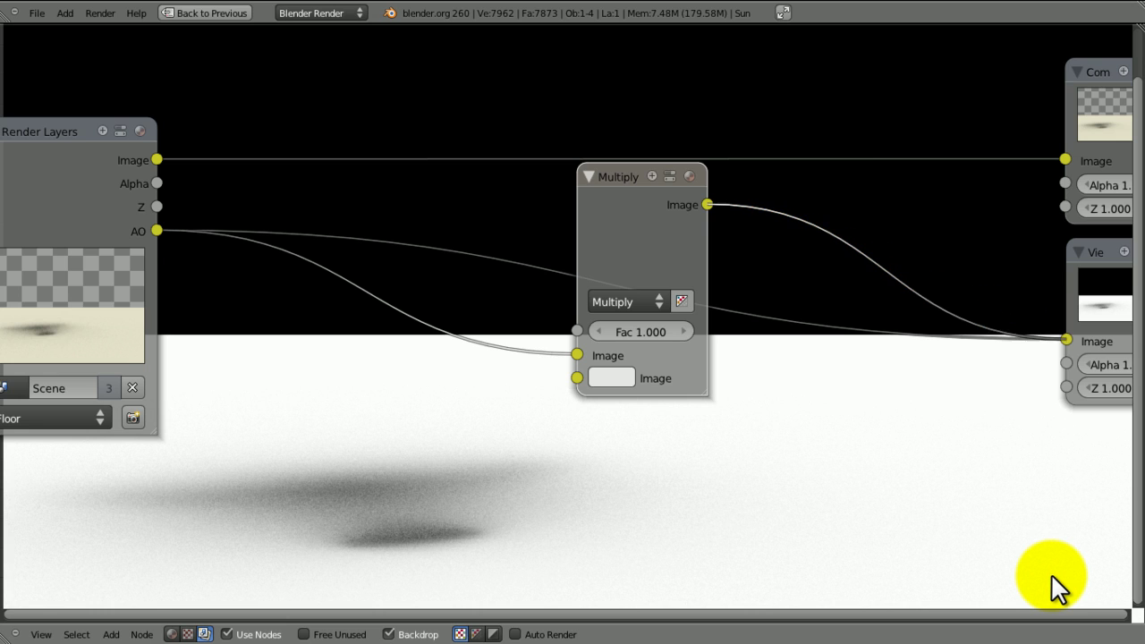
{"action": "scroll", "coordinate": [572, 318], "scroll_direction": "down", "scroll_amount": 8}
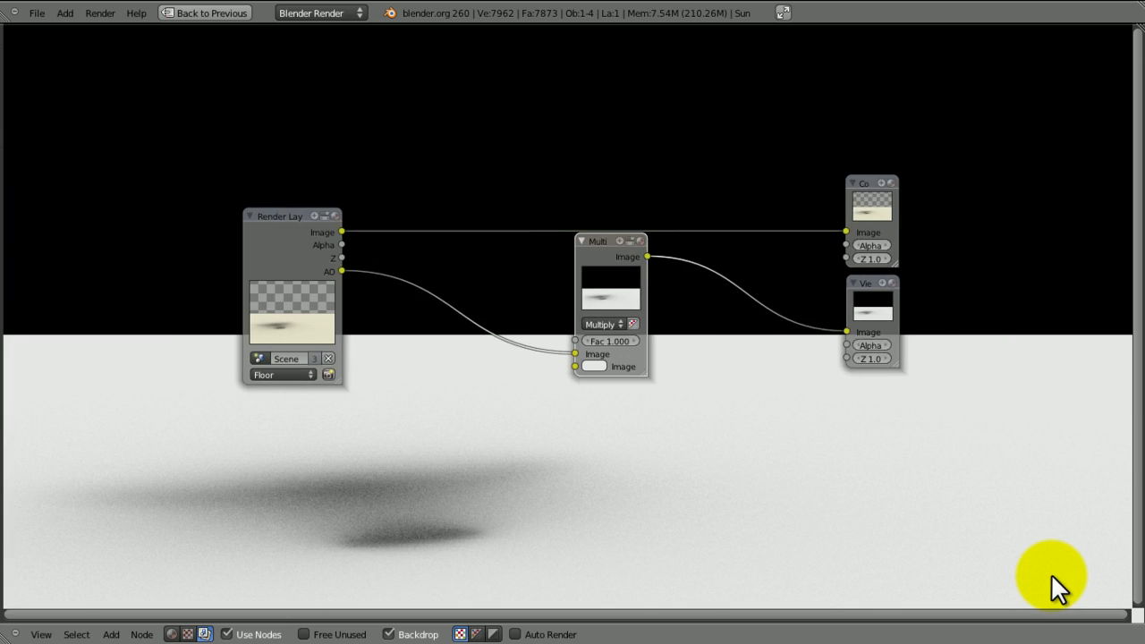
- Add an Image input node and load on-the-road.jpg from the desktop's Composition Tutorial folder
{"action": "middle_click_drag", "start_coordinate": [572, 318], "coordinate": [627, 348]}
{"action": "key", "text": "shift+a"}
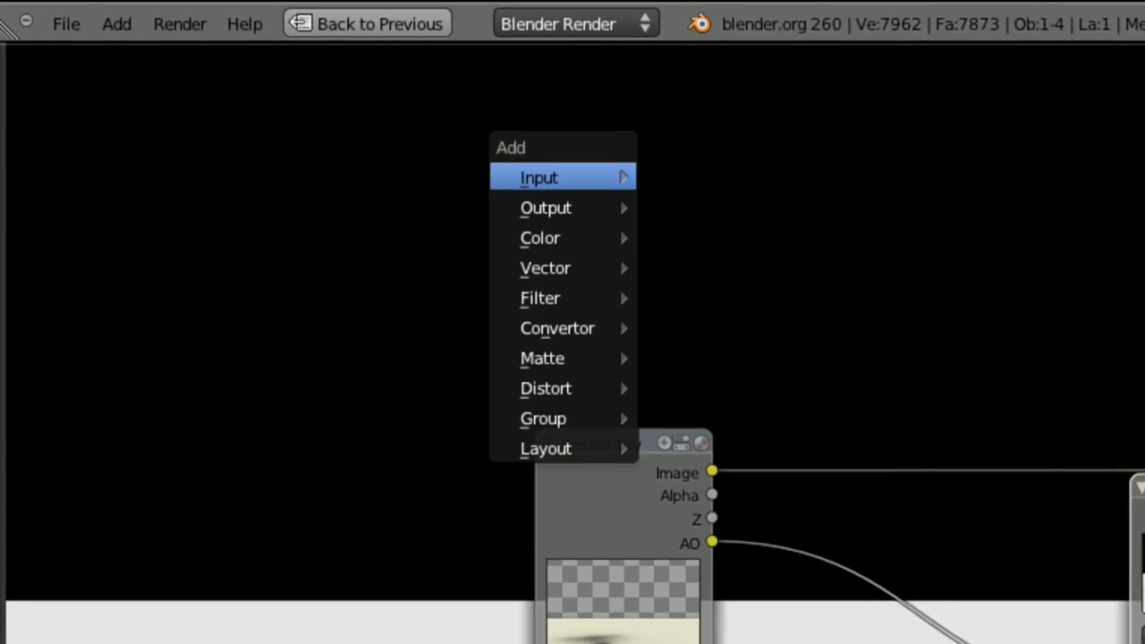
{"action": "mouse_move", "coordinate": [315, 99]}
{"action": "left_click", "coordinate": [397, 114]}
{"action": "left_click", "coordinate": [882, 327]}
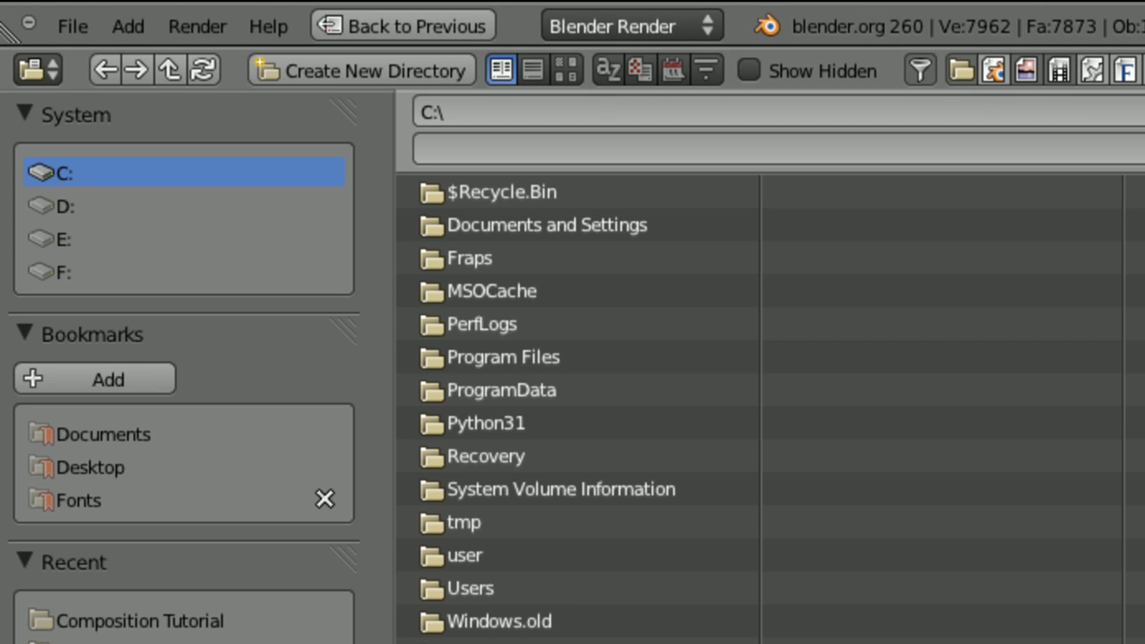
{"action": "left_click", "coordinate": [91, 467]}
{"action": "left_click", "coordinate": [530, 423]}
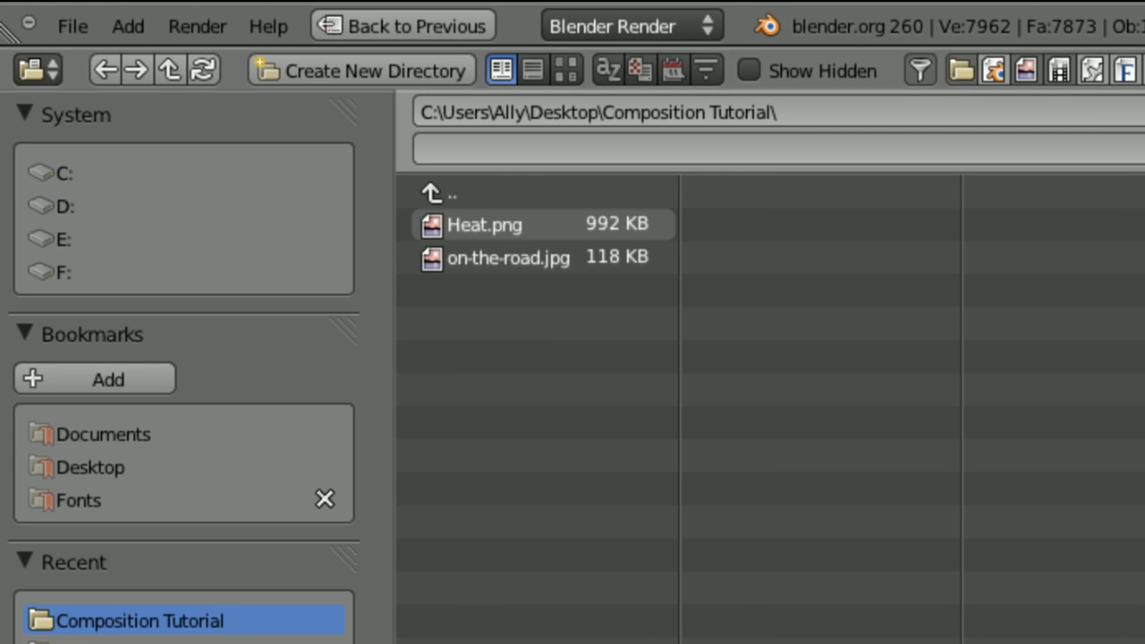
{"action": "left_click", "coordinate": [508, 258]}
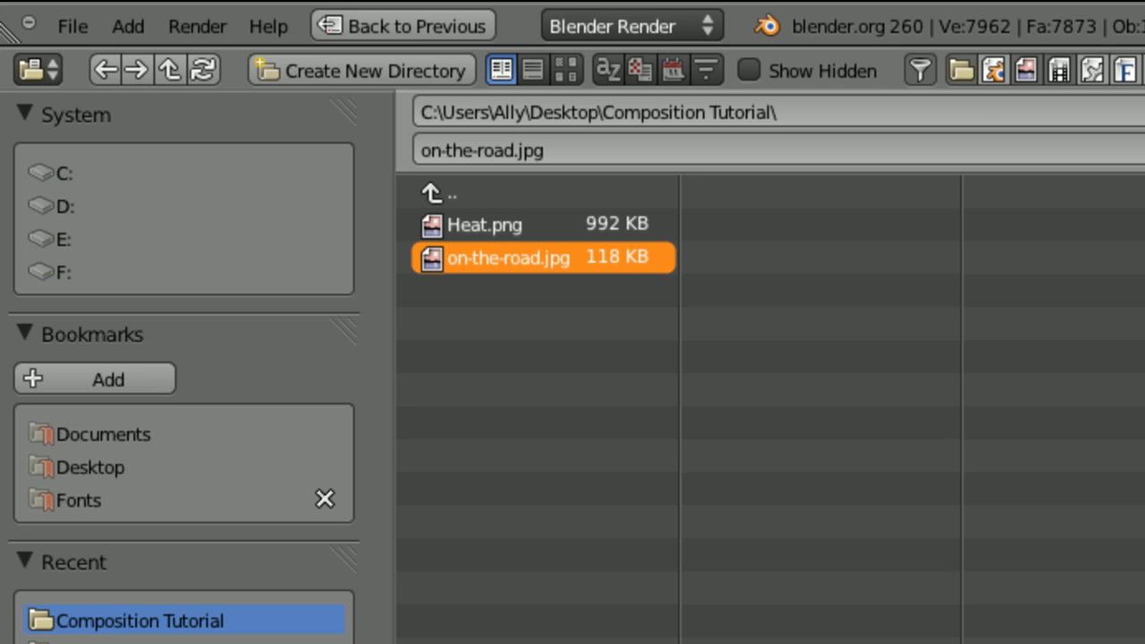
{"action": "key", "text": "Return"}
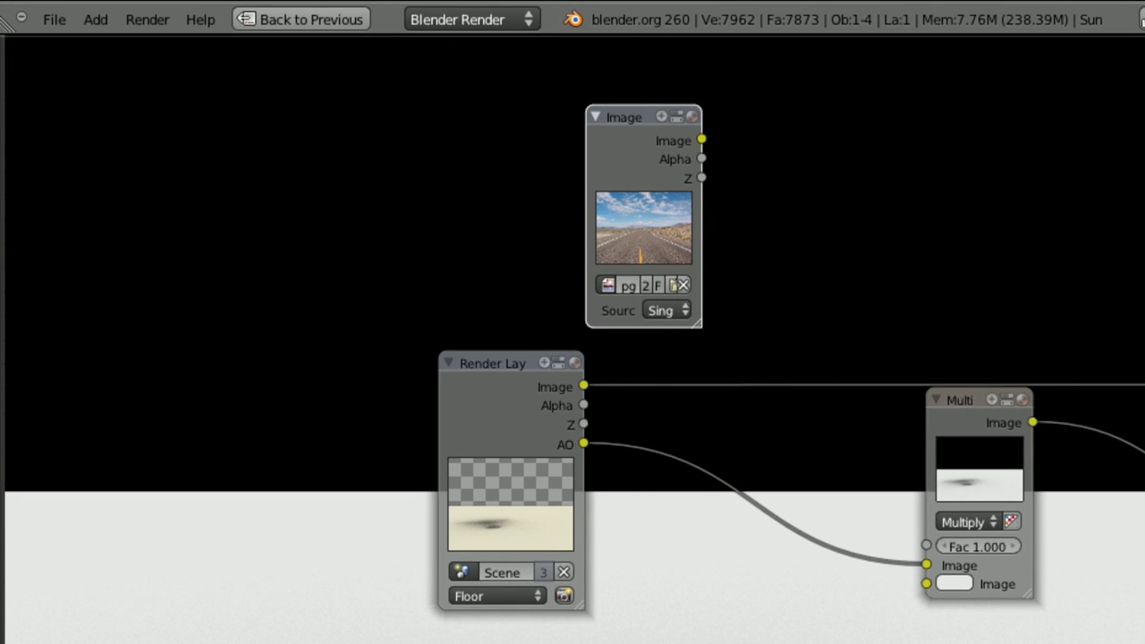
- Connect the road photo to the Multiply node's second Image input and move the photo node above the Floor Render Layers node
{"action": "left_click_drag", "start_coordinate": [702, 140], "coordinate": [927, 584]}
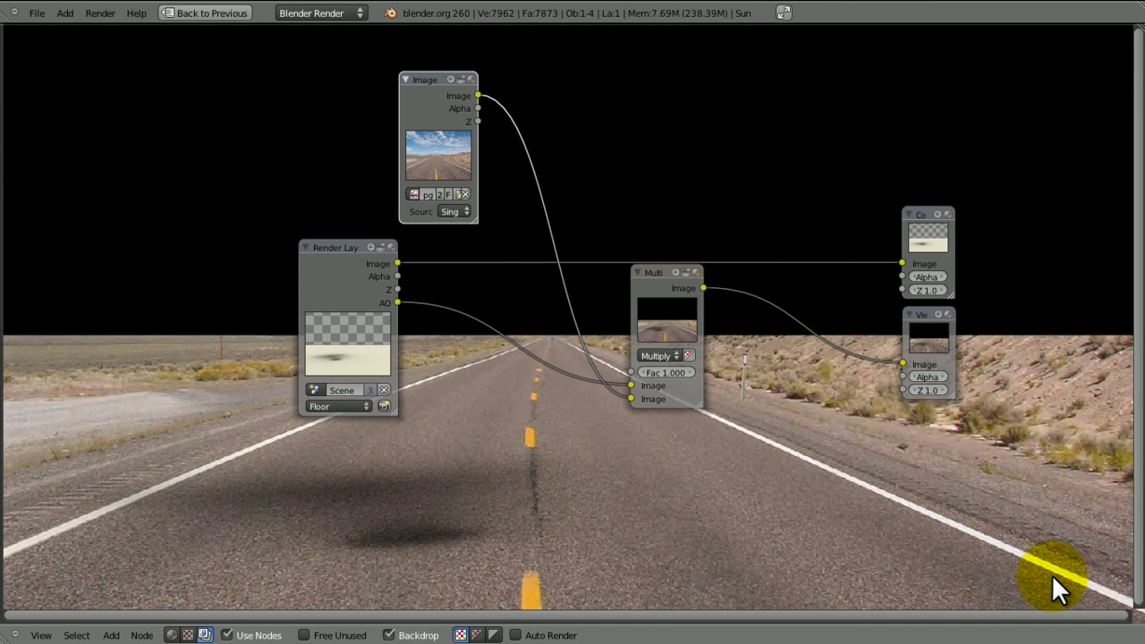
{"action": "mouse_move", "coordinate": [437, 152]}
{"action": "left_mouse_down"}
{"action": "mouse_move", "coordinate": [369, 149]}
{"action": "mouse_move", "coordinate": [348, 161]}
{"action": "left_mouse_up"}
{"action": "mouse_move", "coordinate": [1051, 574]}
{"action": "middle_mouse_down"}
{"action": "mouse_move", "coordinate": [1144, 409]}
{"action": "mouse_move", "coordinate": [1144, 351]}
{"action": "mouse_move", "coordinate": [1141, 408]}
{"action": "middle_mouse_up"}
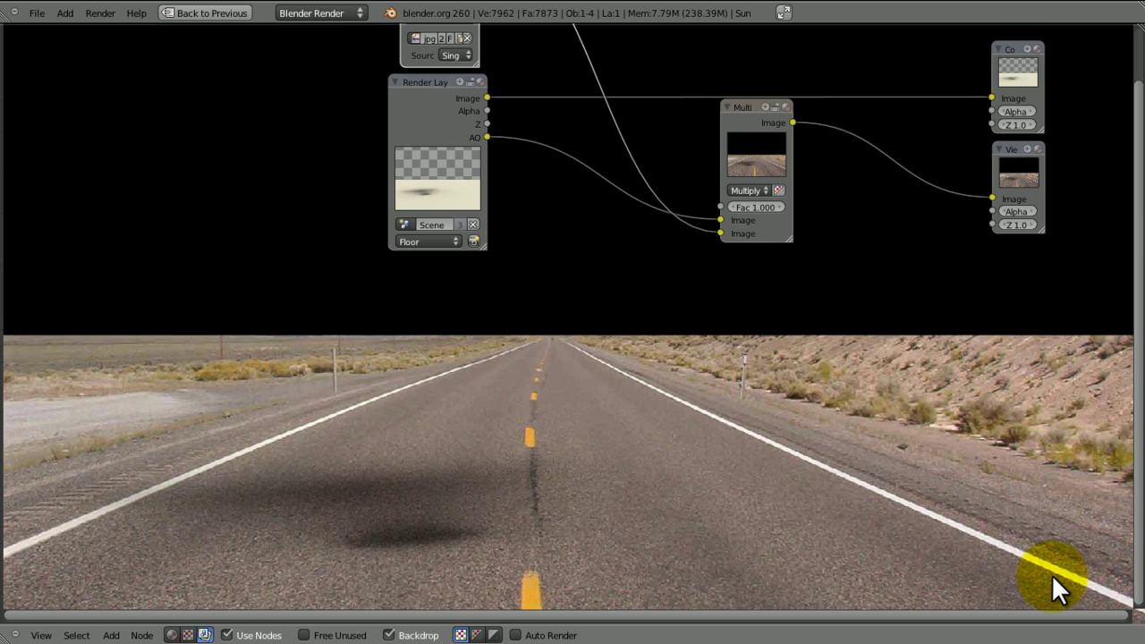
{"action": "middle_click_drag", "start_coordinate": [1051, 574], "coordinate": [828, 643]}
{"action": "middle_click_drag", "start_coordinate": [1051, 576], "coordinate": [1064, 604]}
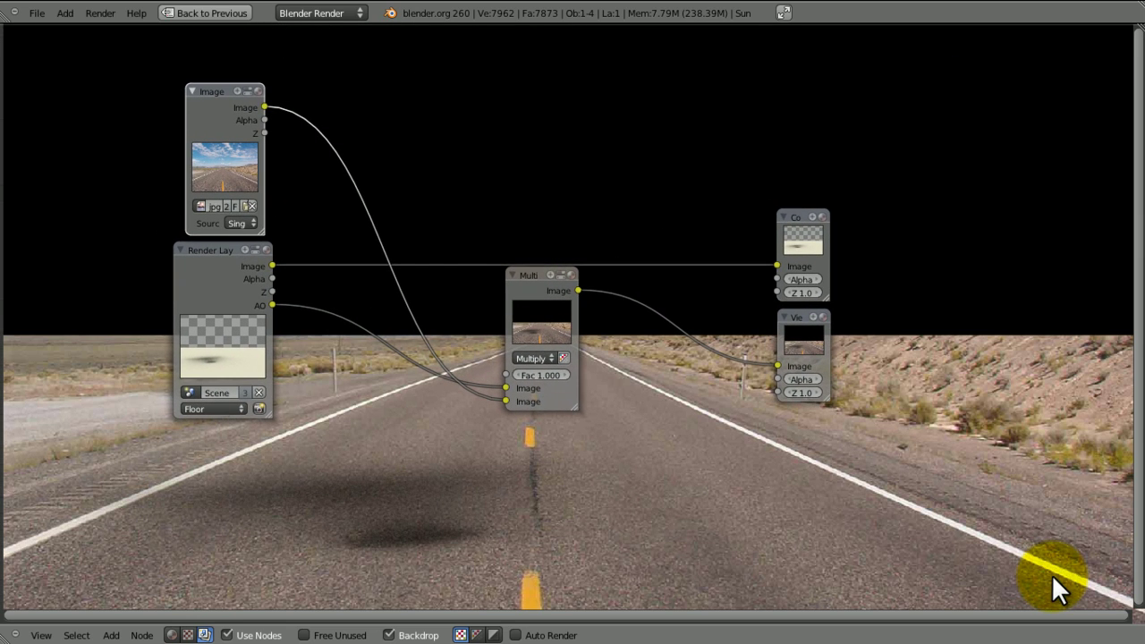
- Move the Multiply node closer to the road photo and Floor Render Layers nodes
{"action": "key", "text": "shift+l"}
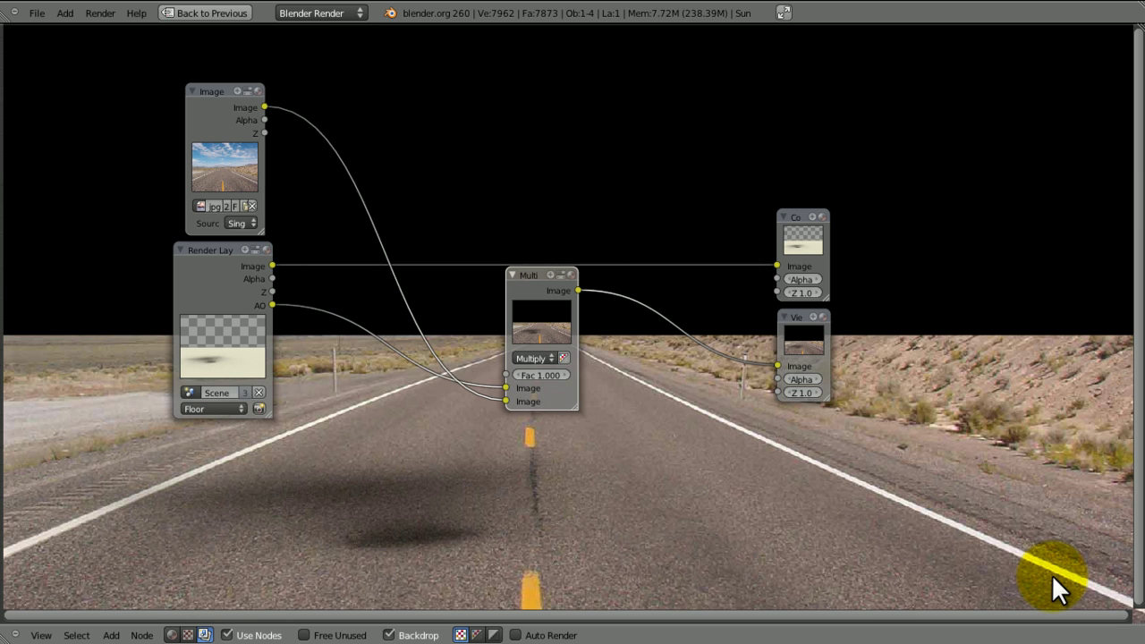
{"action": "key", "text": "g"}
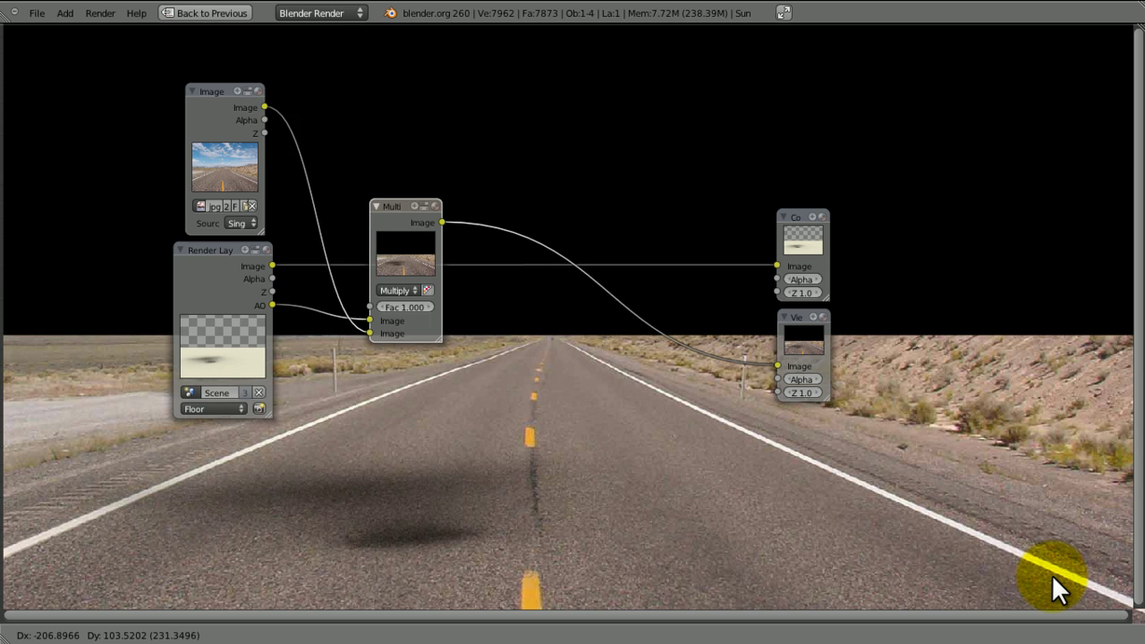
{"action": "key", "text": "Return"}
- Add an AlphaOver node between the Multiply and output nodes and connect the Floor layer's Alpha to its Fac input
{"action": "key", "text": "shift+a"}
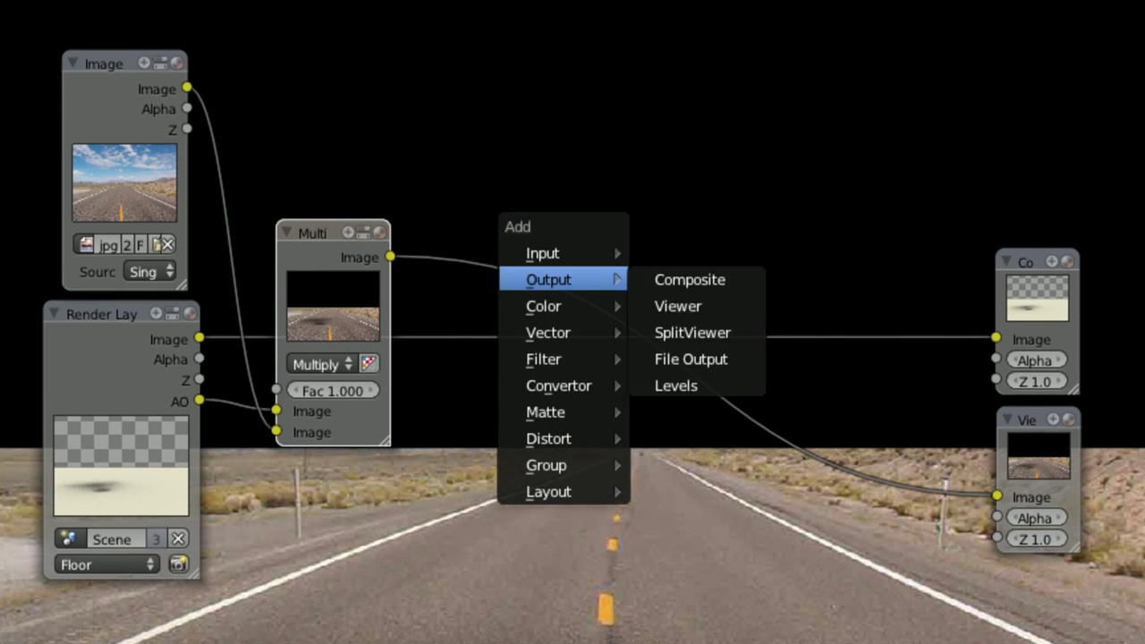
{"action": "mouse_move", "coordinate": [496, 251]}
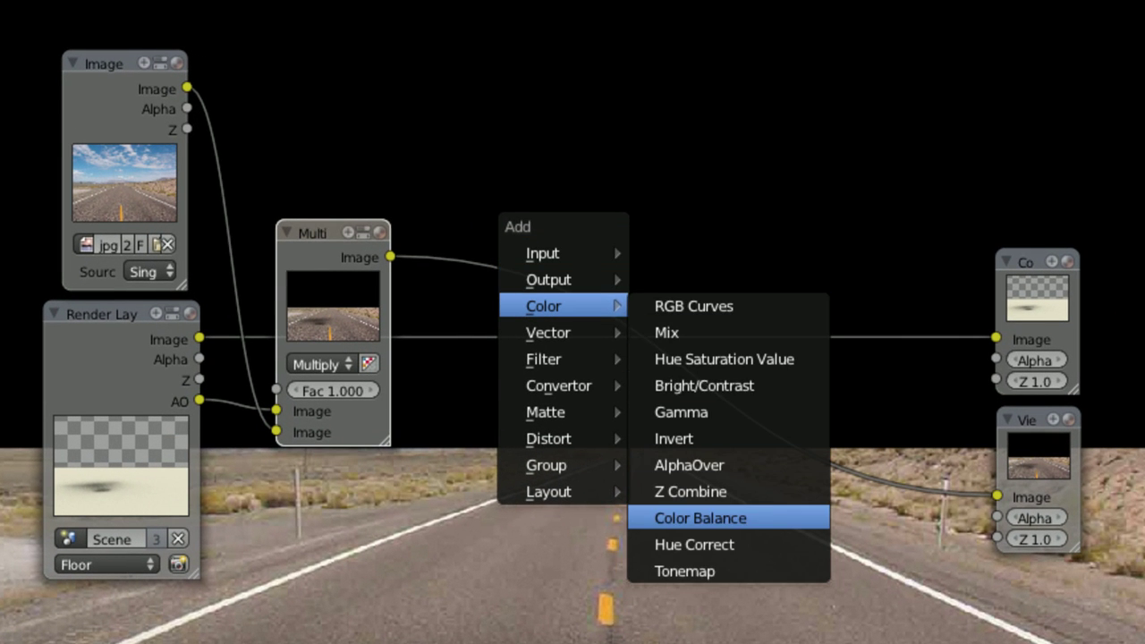
{"action": "left_click", "coordinate": [698, 464]}
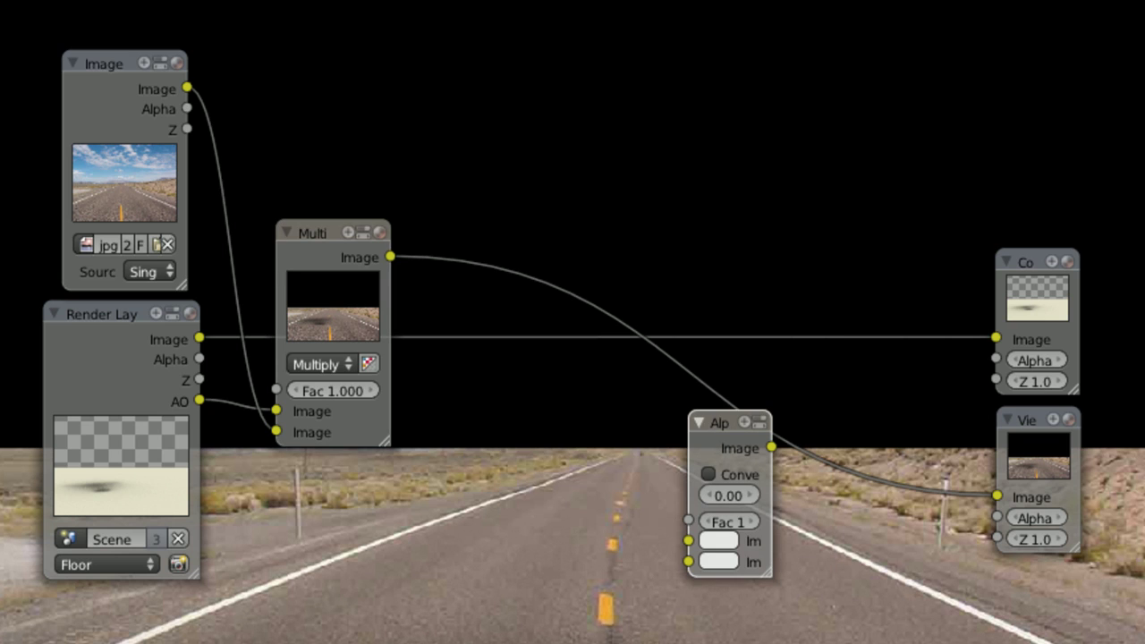
{"action": "mouse_move", "coordinate": [199, 358]}
{"action": "left_mouse_down"}
{"action": "mouse_move", "coordinate": [447, 428]}
{"action": "mouse_move", "coordinate": [689, 520]}
{"action": "left_mouse_up"}
{"action": "left_click_drag", "start_coordinate": [730, 423], "coordinate": [678, 147]}
- Feed the road photo and the Multiply result into AlphaOver's first and second Image inputs, and send its output to the Viewer
{"action": "left_click_drag", "start_coordinate": [390, 257], "coordinate": [636, 285]}
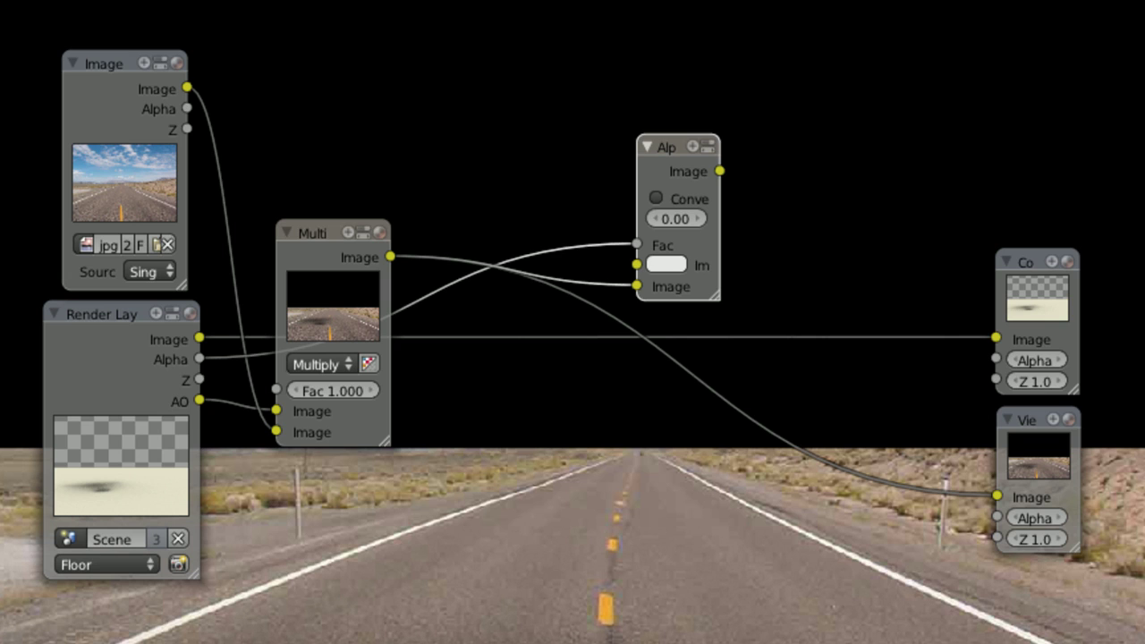
{"action": "left_click_drag", "start_coordinate": [677, 147], "coordinate": [672, 191]}
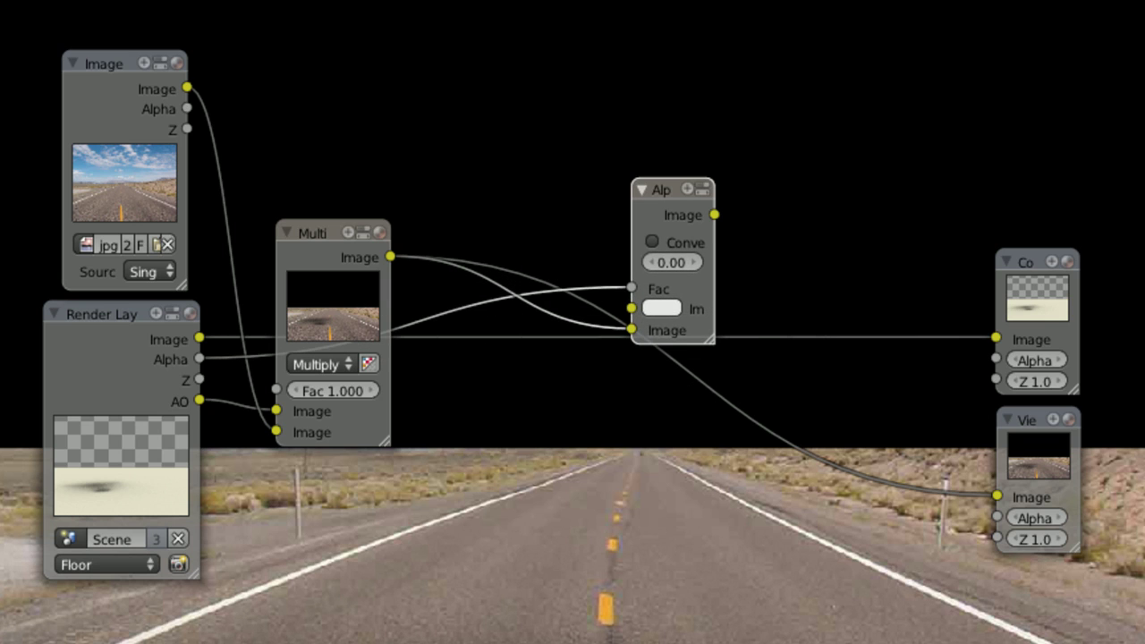
{"action": "left_click_drag", "start_coordinate": [186, 87], "coordinate": [632, 310]}
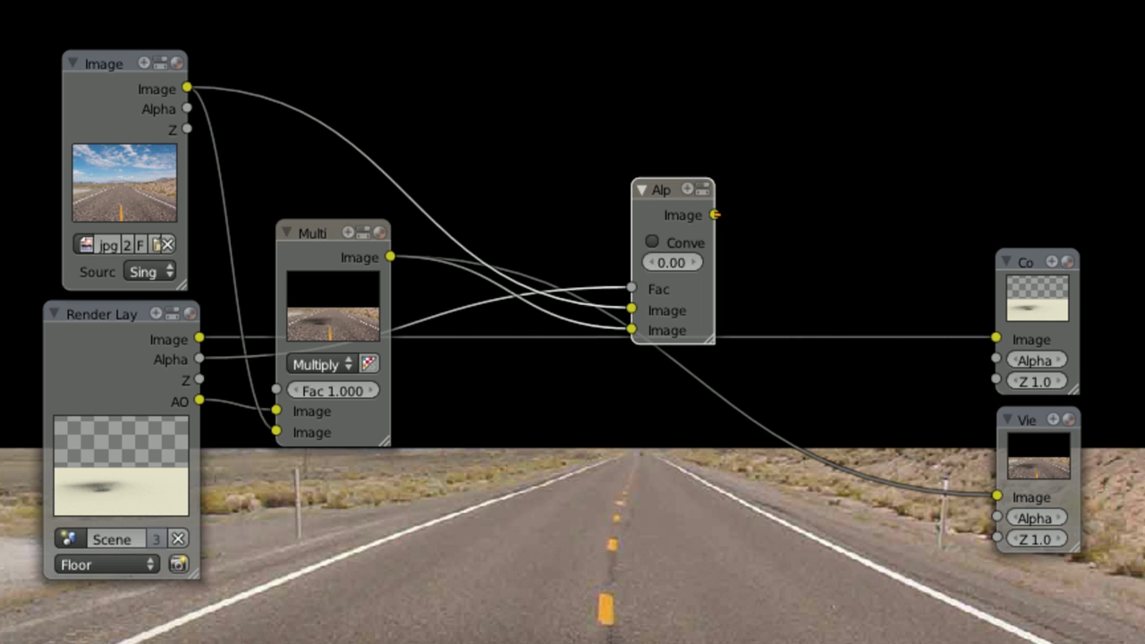
{"action": "left_click_drag", "start_coordinate": [714, 215], "coordinate": [997, 496]}
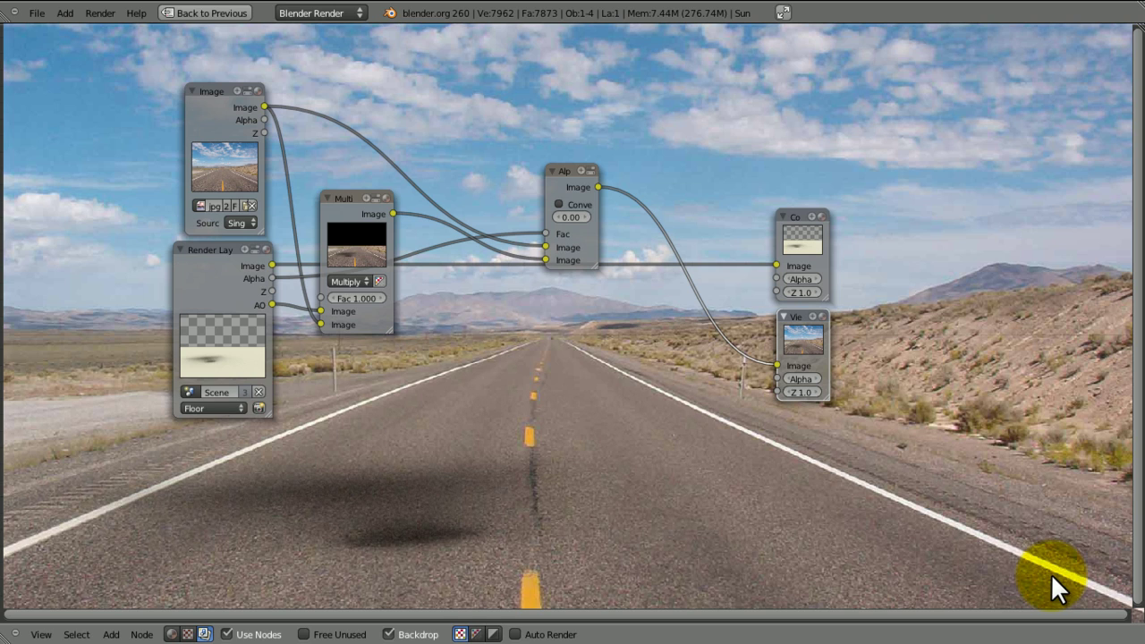
- Move the AlphaOver node close beside the Multiply node
{"action": "key", "text": "g"}
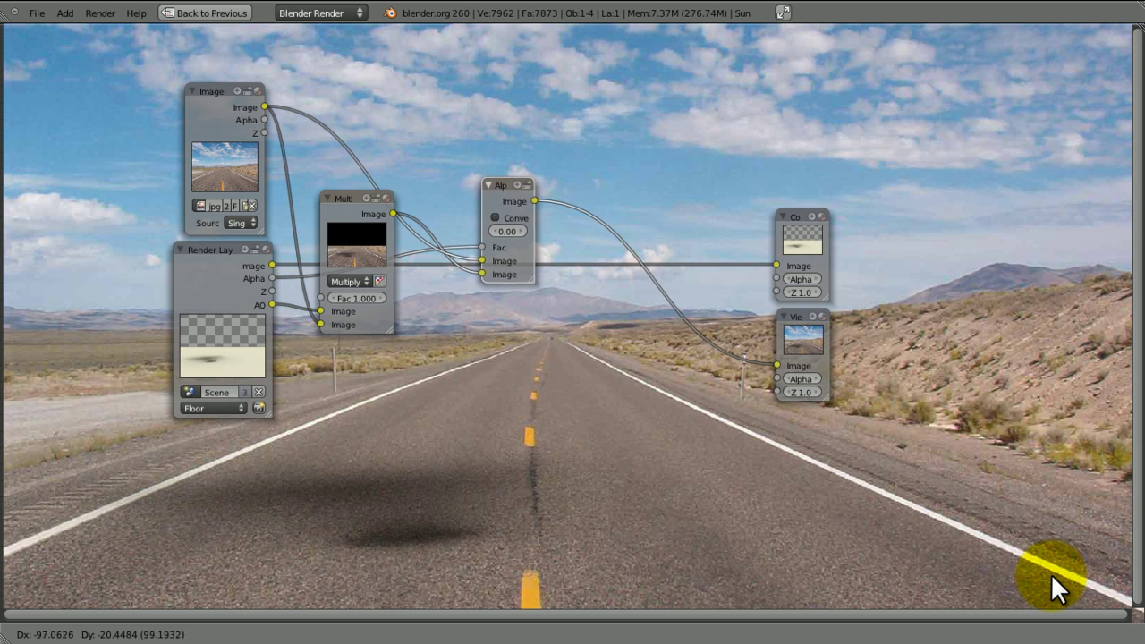
{"action": "left_click", "coordinate": [1056, 586]}
{"action": "middle_click_drag", "start_coordinate": [1054, 588], "coordinate": [1049, 576]}
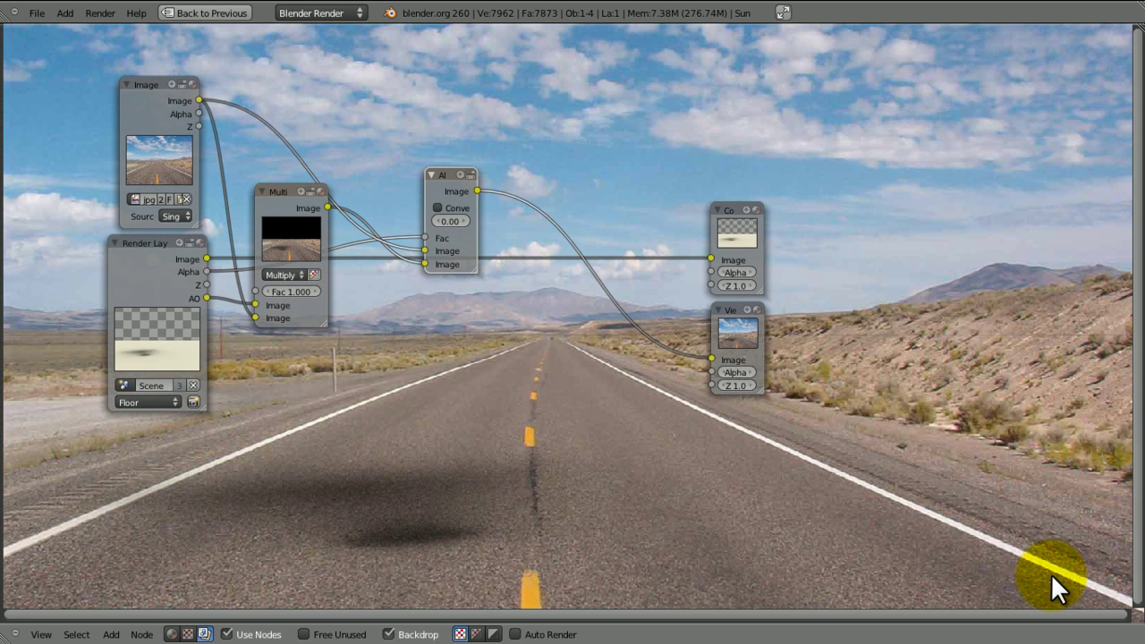
- Duplicate the Floor Render Layers node, place the copy above the AlphaOver node, and set its layer to Ojects
{"action": "left_click", "coordinate": [158, 292]}
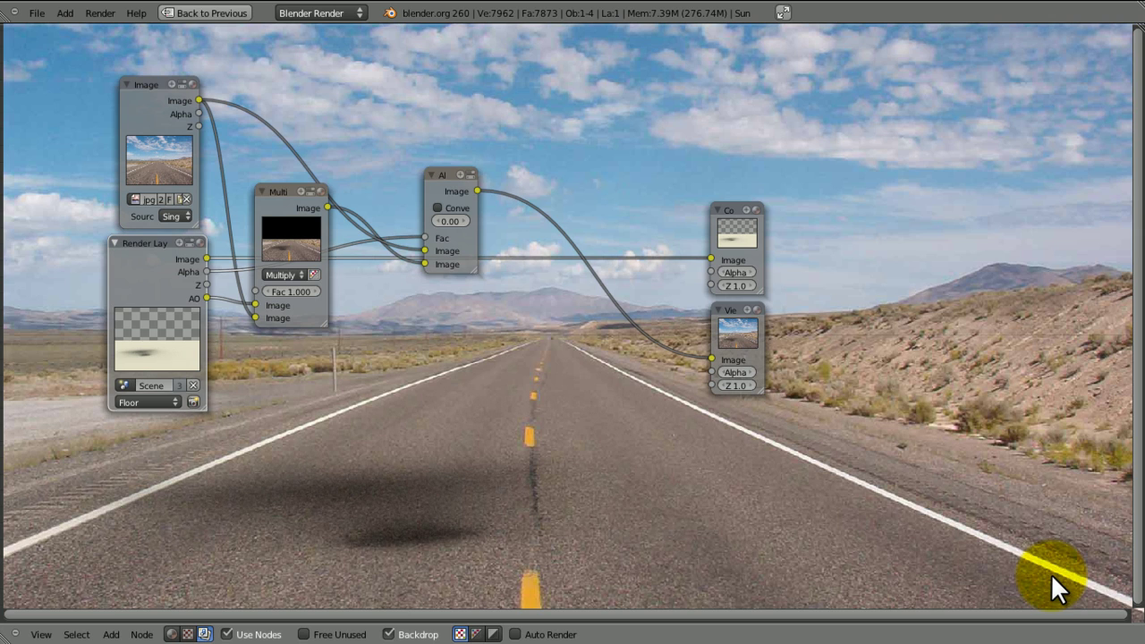
{"action": "key", "text": "shift+d"}
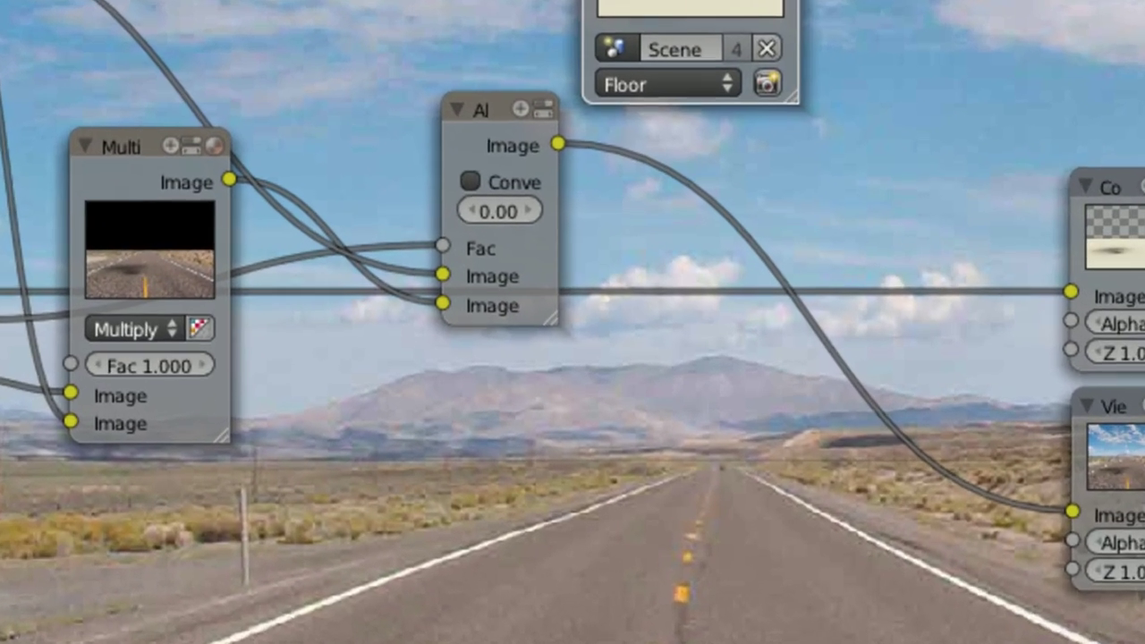
{"action": "middle_click_drag", "start_coordinate": [673, 67], "coordinate": [816, 556]}
{"action": "key", "text": "g"}
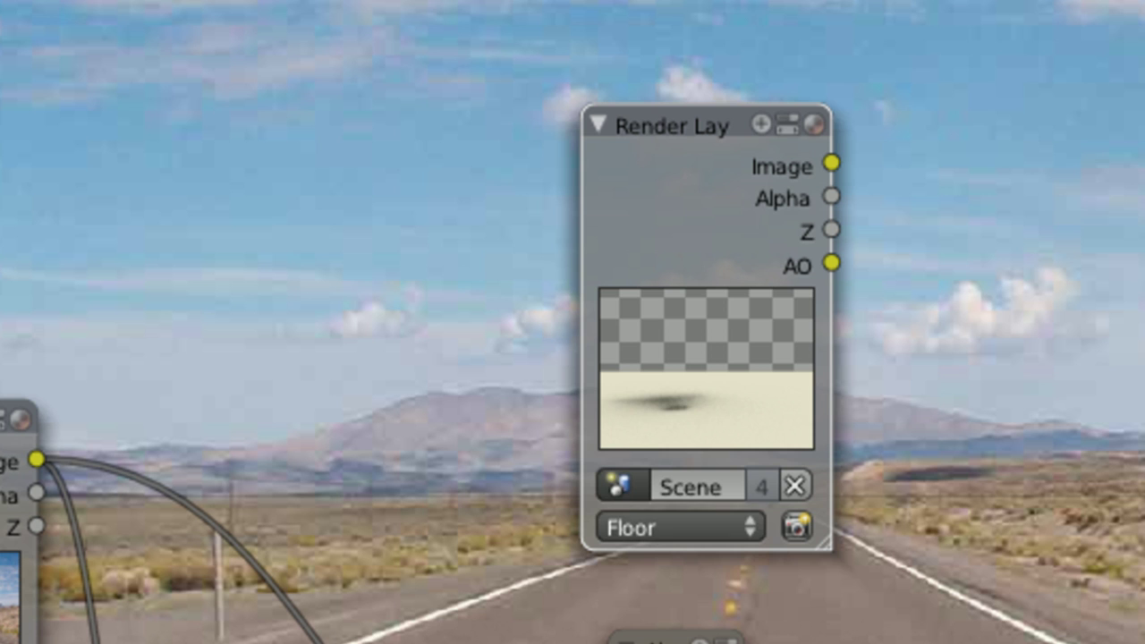
{"action": "left_click", "coordinate": [680, 528]}
{"action": "left_click", "coordinate": [639, 460]}
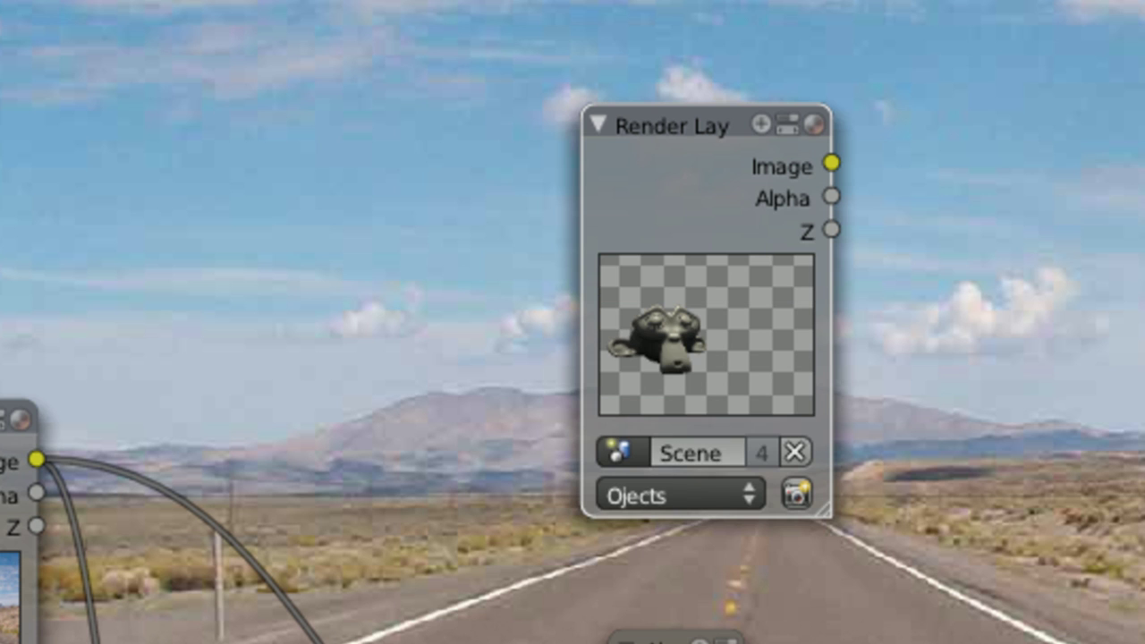
{"action": "key", "text": "g"}
{"action": "left_click", "coordinate": [663, 539]}
{"action": "middle_click_drag", "start_coordinate": [663, 539], "coordinate": [362, 281]}
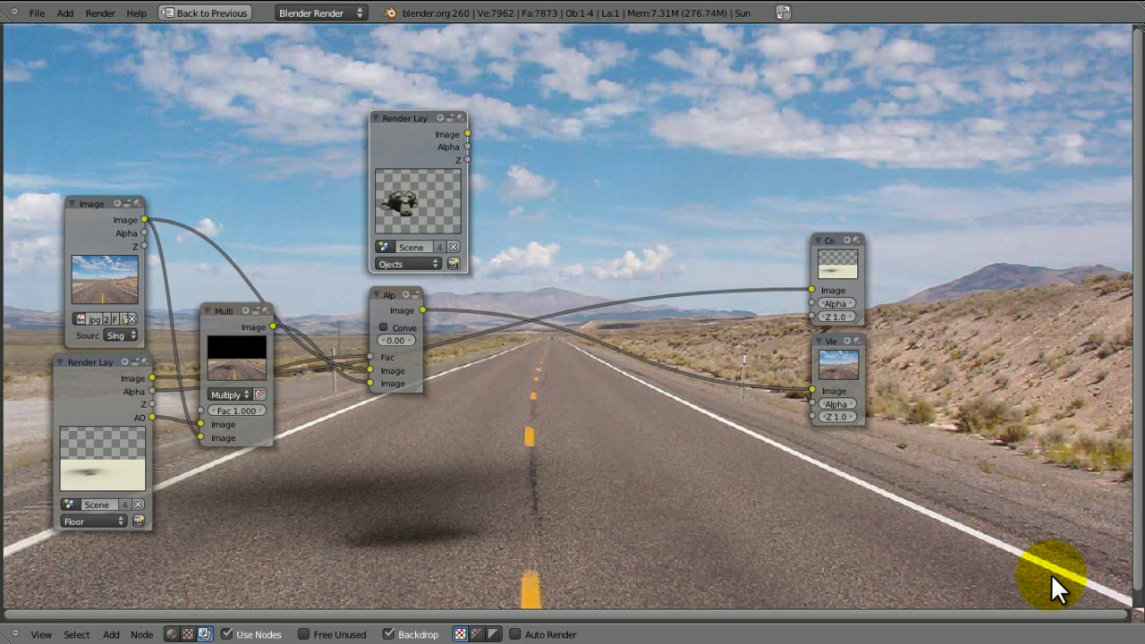
- Duplicate the AlphaOver node and drop the copy onto the link leading to the Composite node
{"action": "scroll", "coordinate": [1054, 586], "scroll_direction": "down", "scroll_amount": 1}
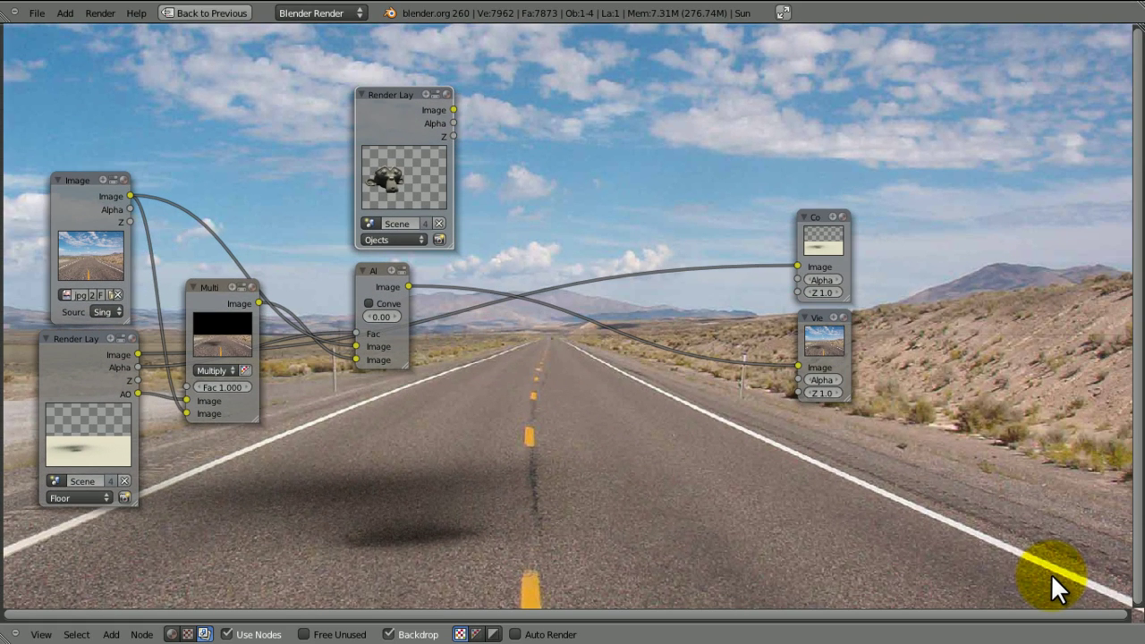
{"action": "key", "text": "shift+d"}
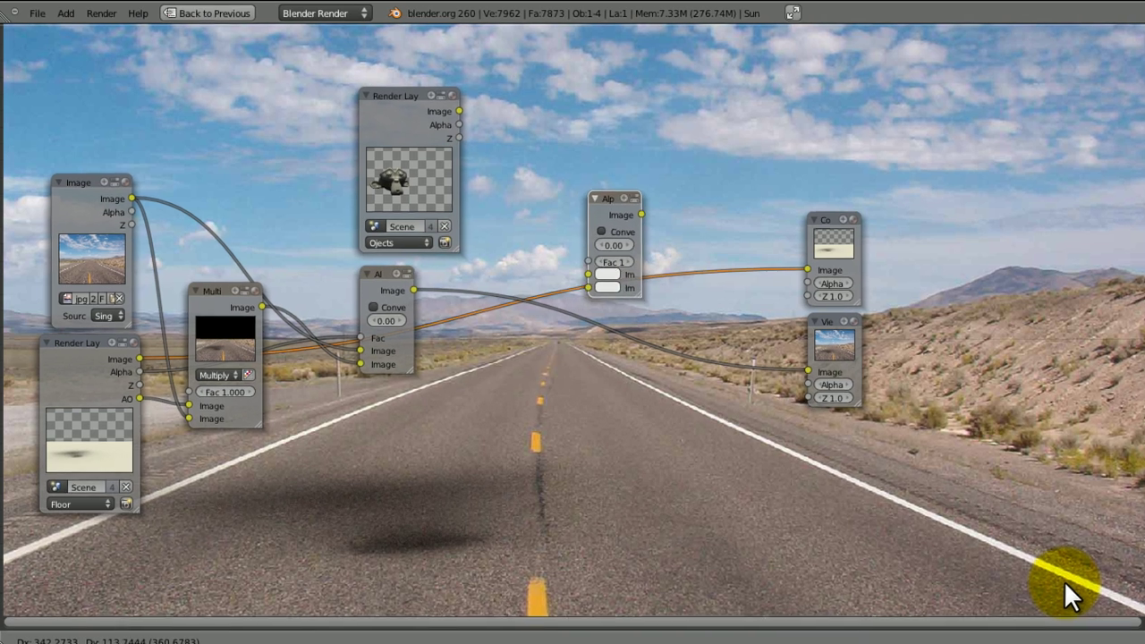
{"action": "left_click", "coordinate": [1052, 577]}
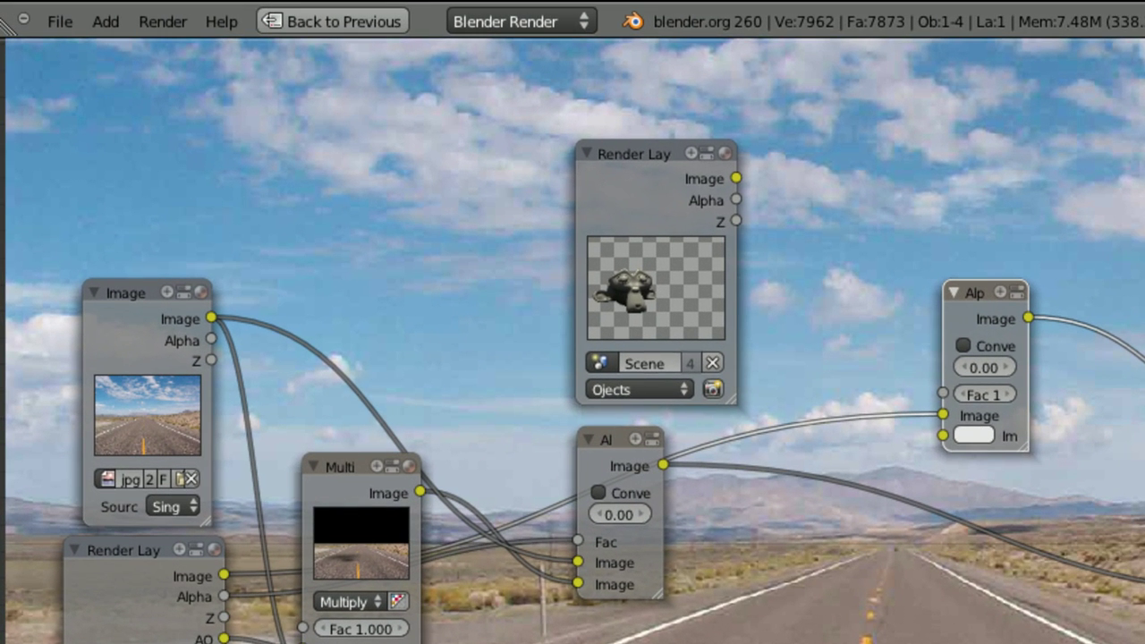
{"action": "left_click_drag", "start_coordinate": [975, 293], "coordinate": [978, 295]}
- Wire the second AlphaOver with the Ojects Alpha as Fac, the first AlphaOver's output as first Image, and the Ojects Image as second Image
{"action": "left_click_drag", "start_coordinate": [736, 199], "coordinate": [946, 395]}
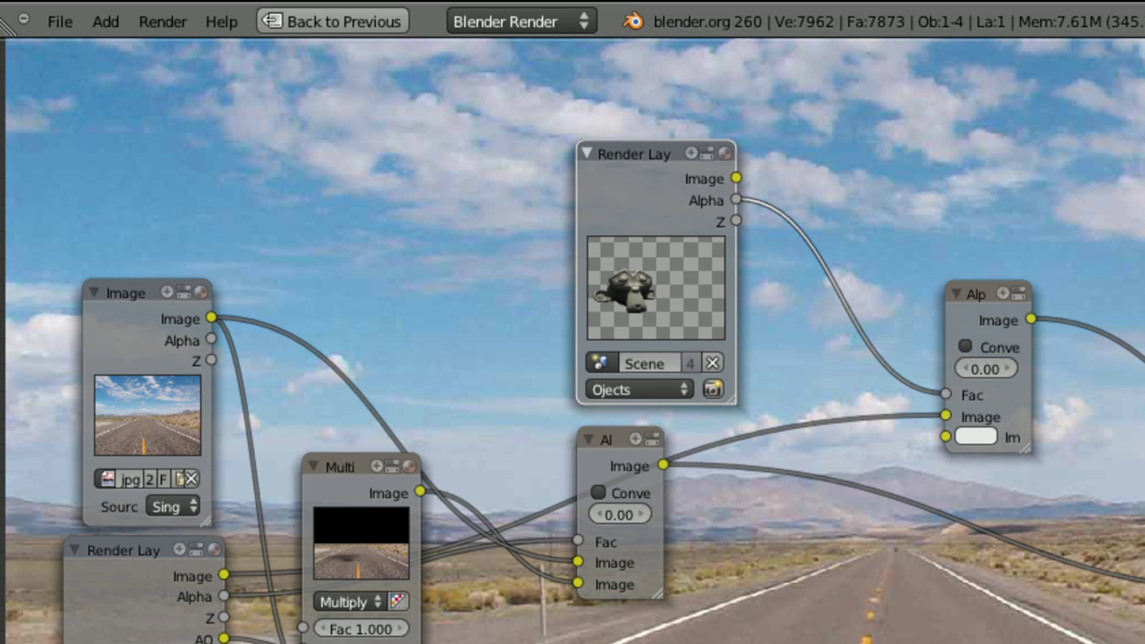
{"action": "mouse_move", "coordinate": [633, 155]}
{"action": "left_mouse_down"}
{"action": "mouse_move", "coordinate": [658, 157]}
{"action": "mouse_move", "coordinate": [625, 145]}
{"action": "left_mouse_up"}
{"action": "left_click_drag", "start_coordinate": [663, 465], "coordinate": [946, 437]}
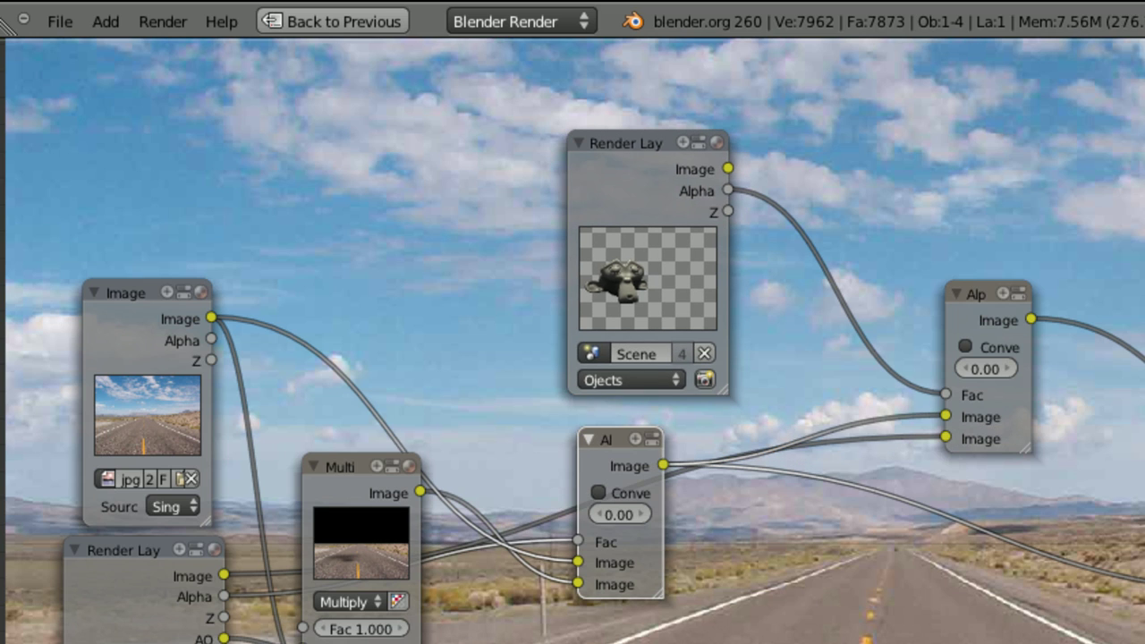
{"action": "left_click_drag", "start_coordinate": [729, 167], "coordinate": [946, 439]}
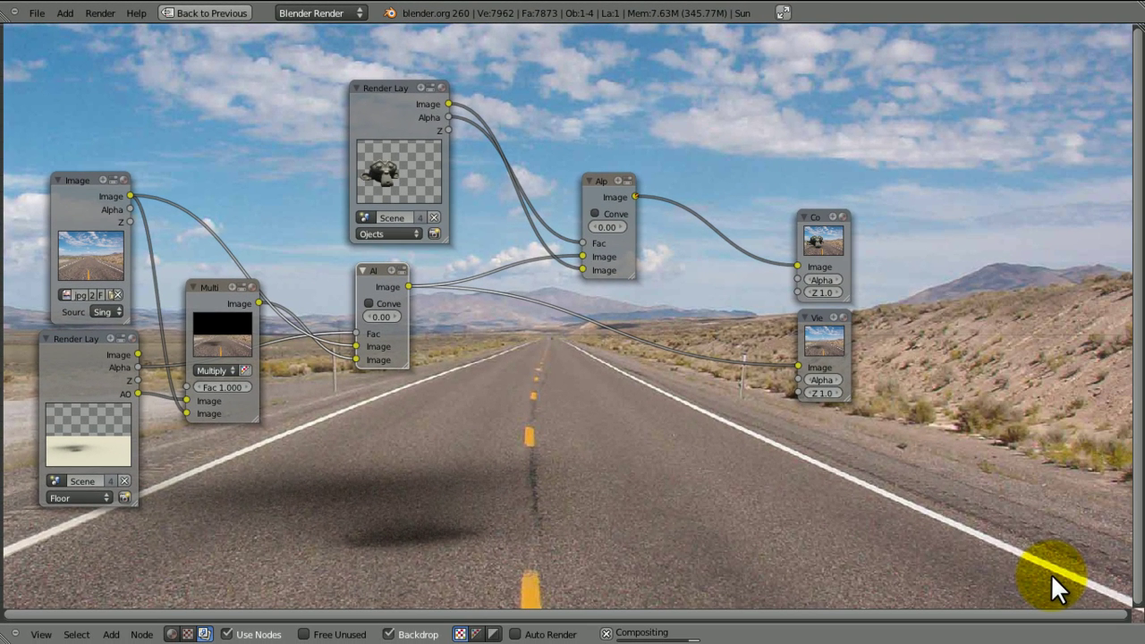
- Send the second AlphaOver's output to the Viewer and shrink the backdrop to view the whole composite
{"action": "left_click_drag", "start_coordinate": [635, 197], "coordinate": [798, 366]}
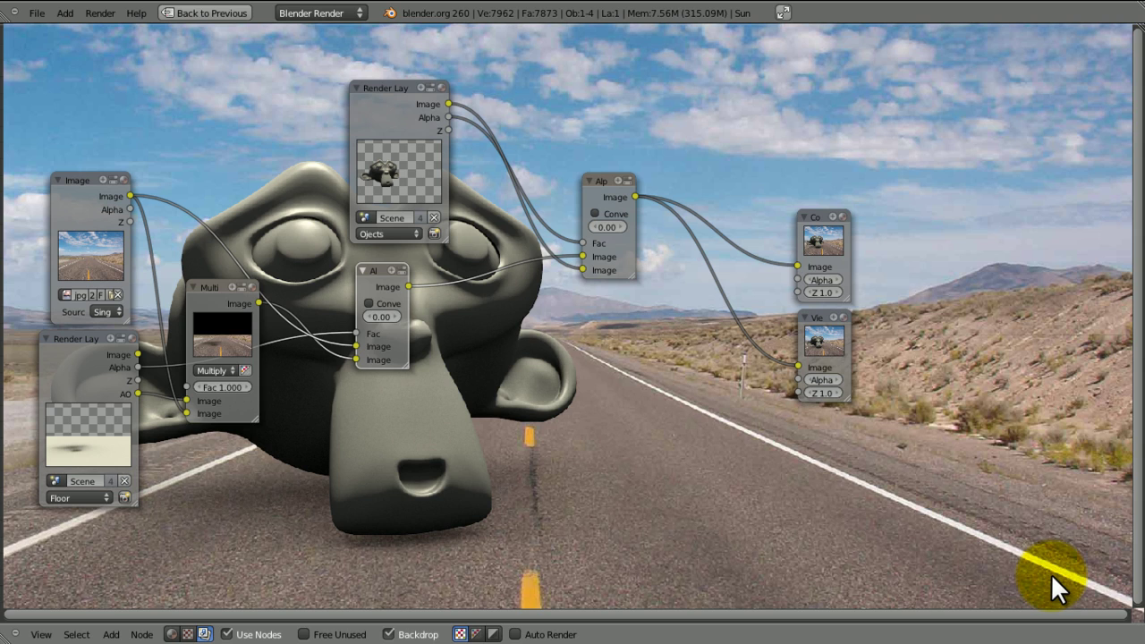
{"action": "key", "text": "v"}
{"action": "mouse_move", "coordinate": [1052, 575]}
{"action": "middle_mouse_down"}
{"action": "mouse_move", "coordinate": [679, 393]}
{"action": "mouse_move", "coordinate": [583, 402]}
{"action": "mouse_move", "coordinate": [1048, 577]}
{"action": "middle_mouse_up"}
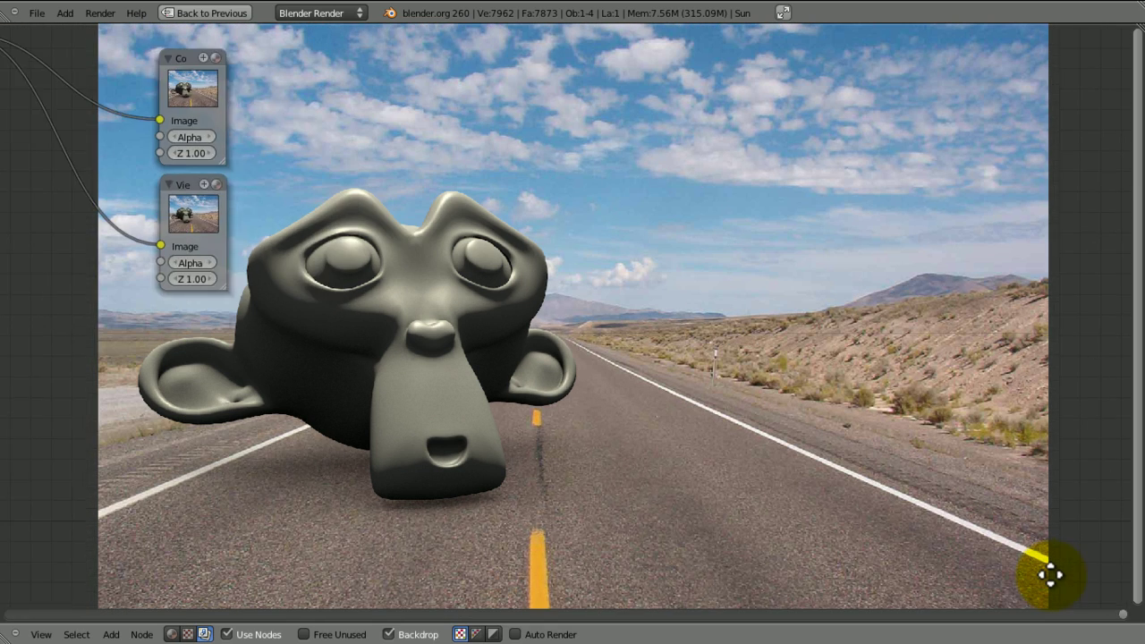
{"action": "scroll", "coordinate": [1049, 577], "scroll_direction": "down", "scroll_amount": 3}
{"action": "key", "text": "v"}
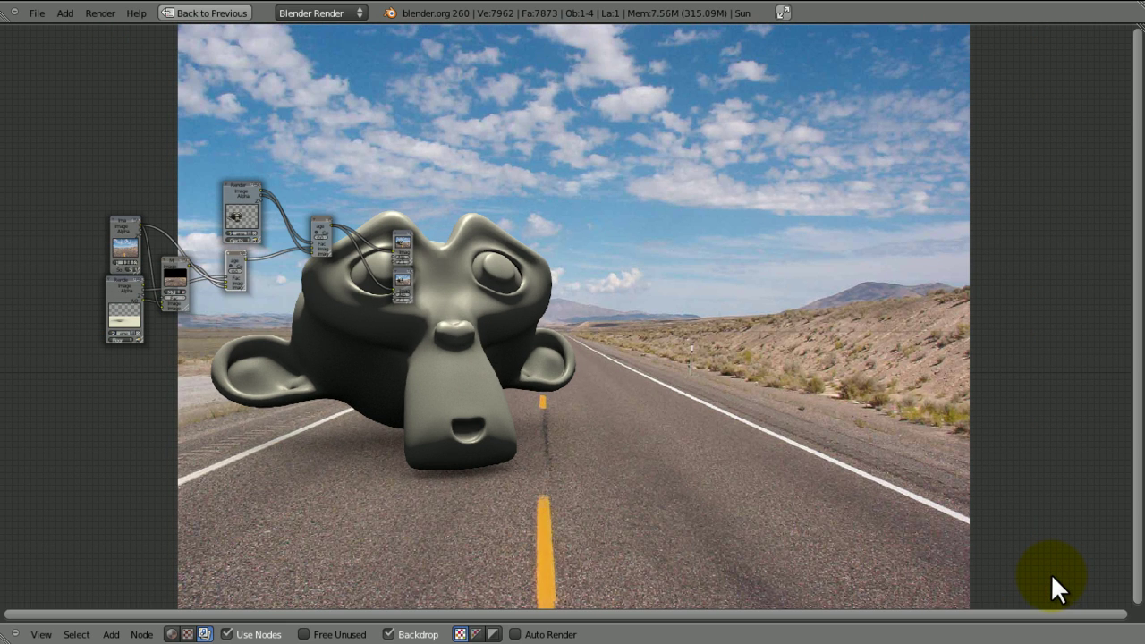